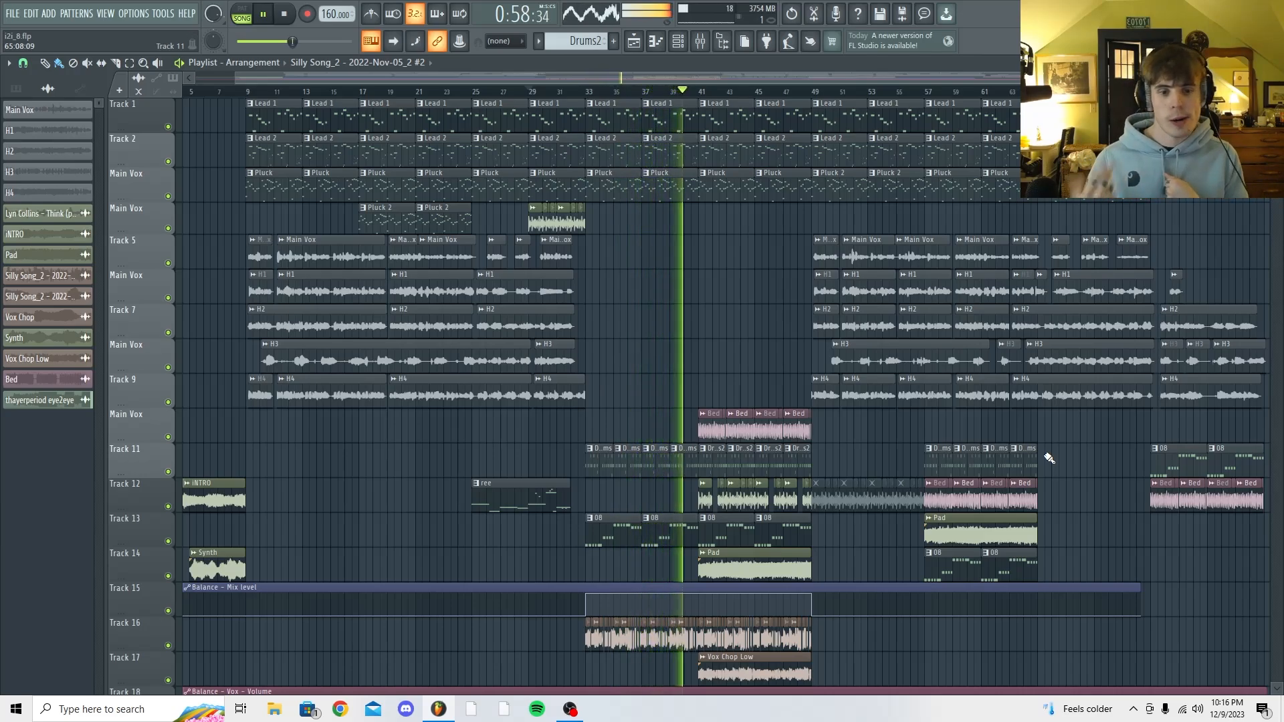
# Play back the unmuted lead and pluck tracks in the arrangement, and the Pluck pattern on its own.
pyautogui.press('space')
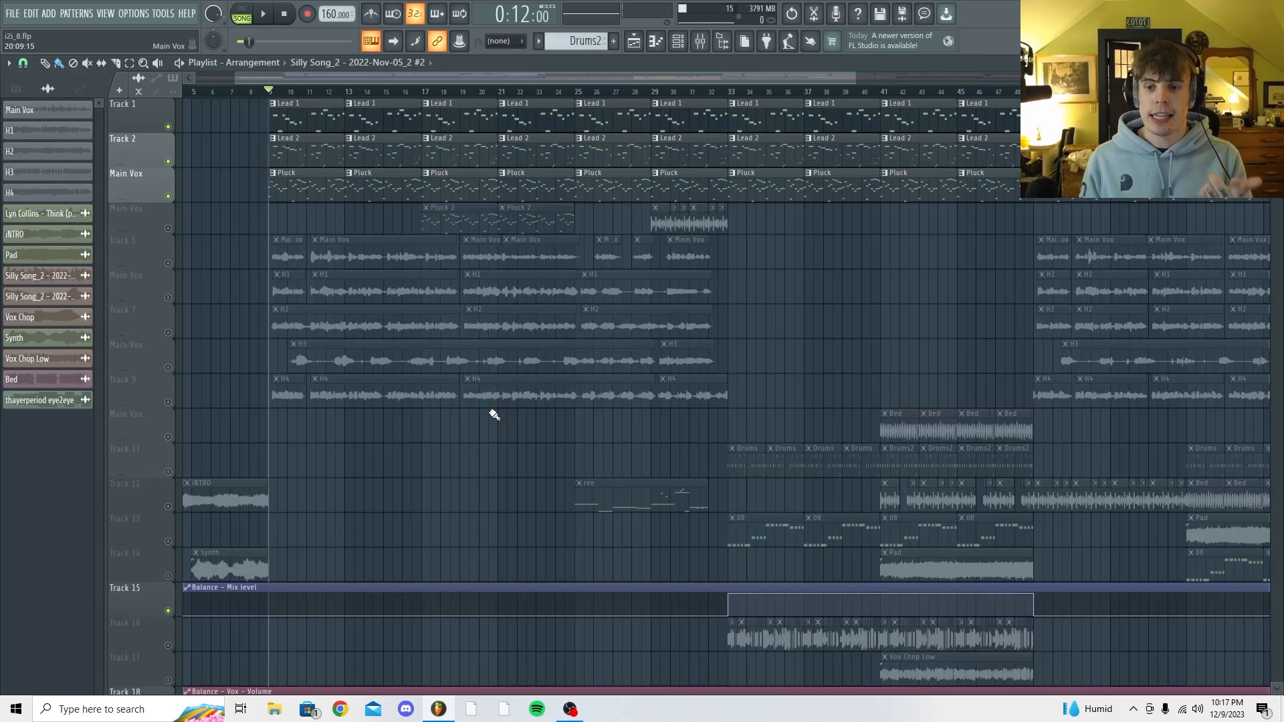
pyautogui.press('space')
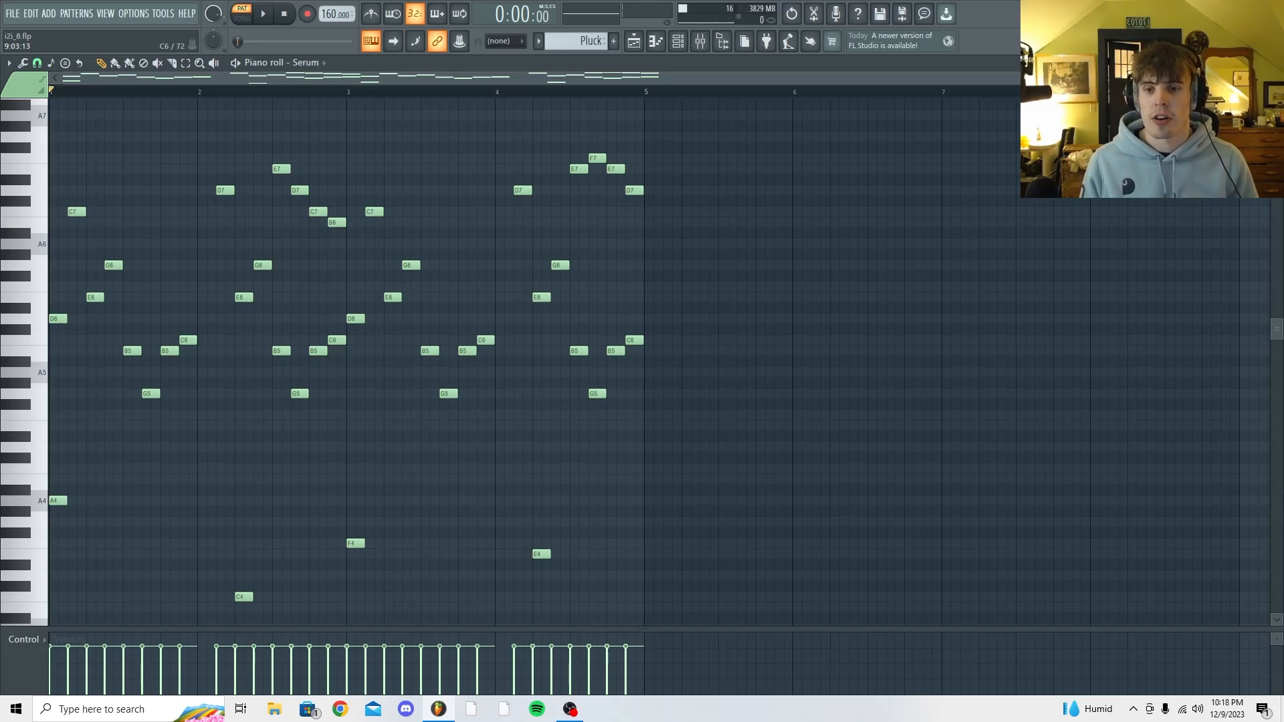
pyautogui.press('space')
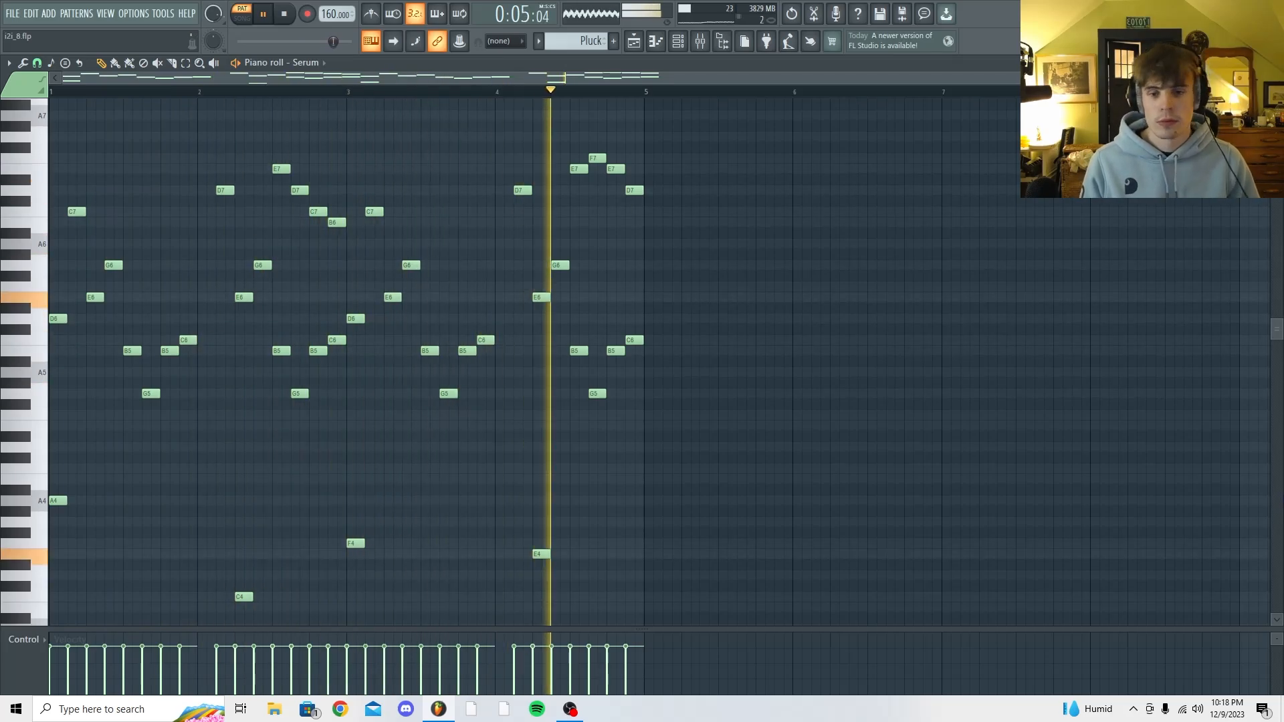
pyautogui.press('space')
# Open the Pluck pattern's Serum instrument from the channel rack and audition its sound with several notes.
pyautogui.press('F6')
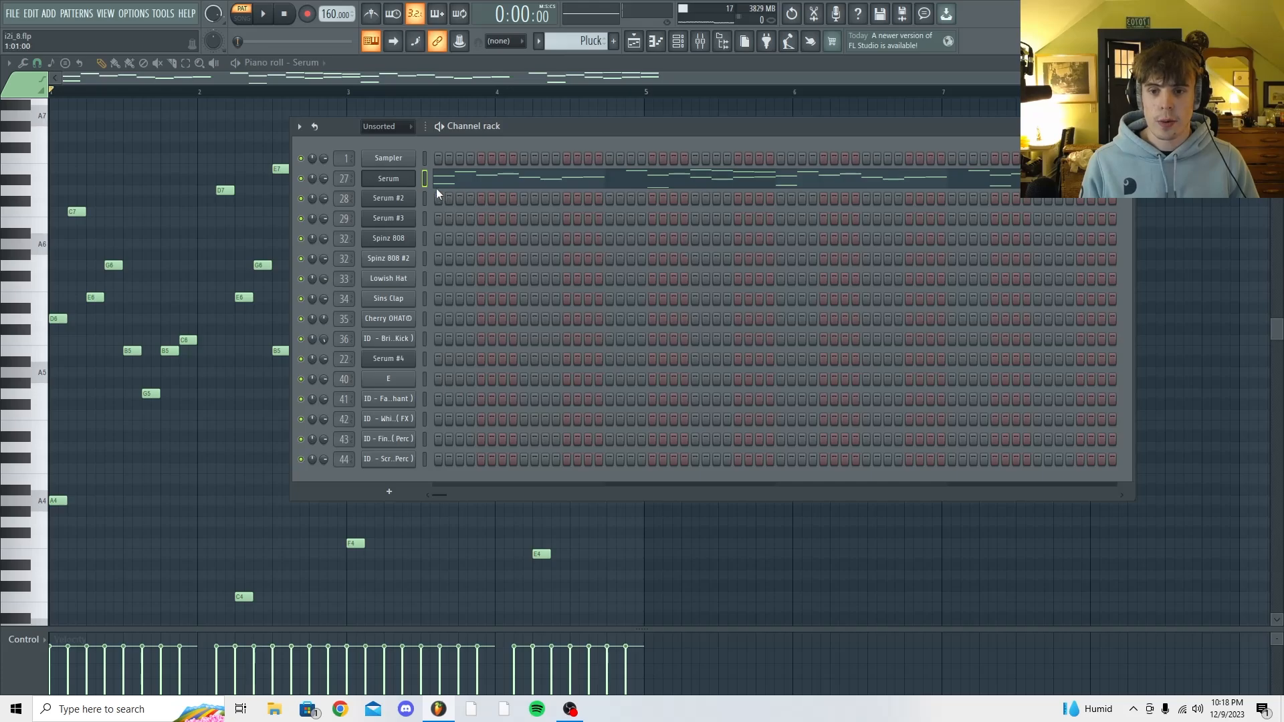
pyautogui.click(397, 179)
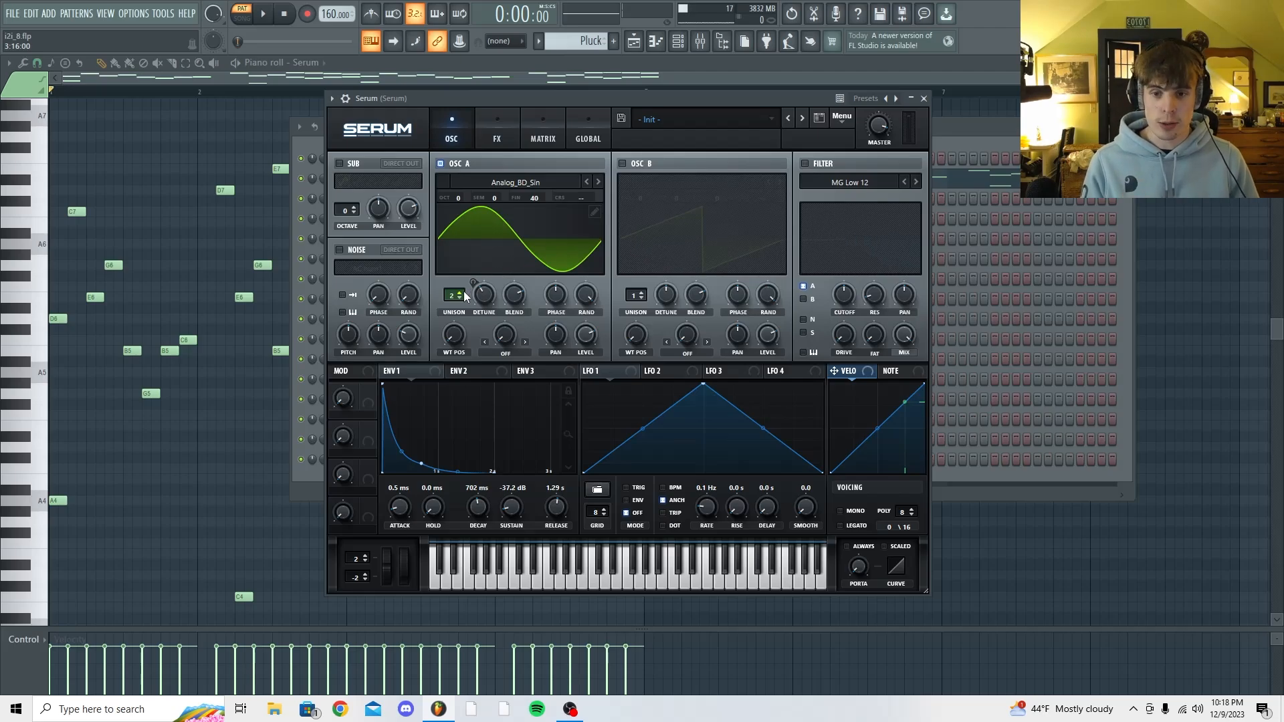
pyautogui.press('c')
pyautogui.press('m')
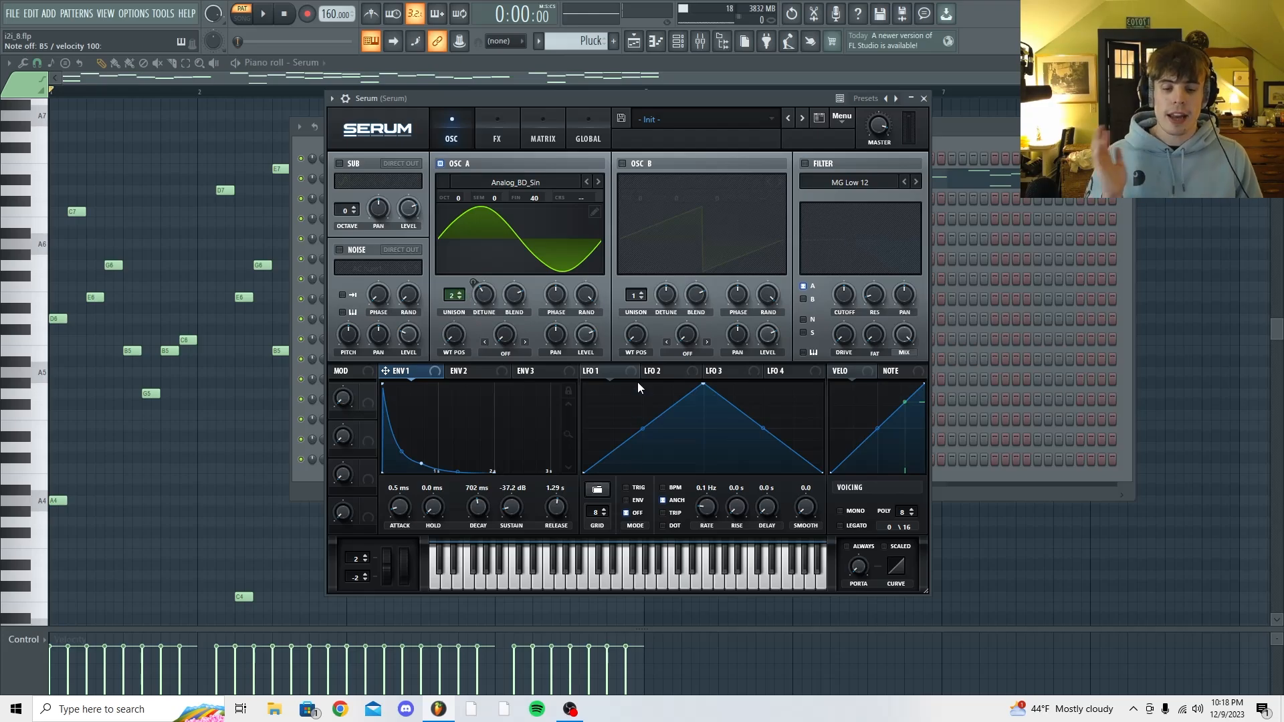
pyautogui.click(607, 585)
pyautogui.click(669, 585)
pyautogui.click(639, 583)
pyautogui.click(581, 582)
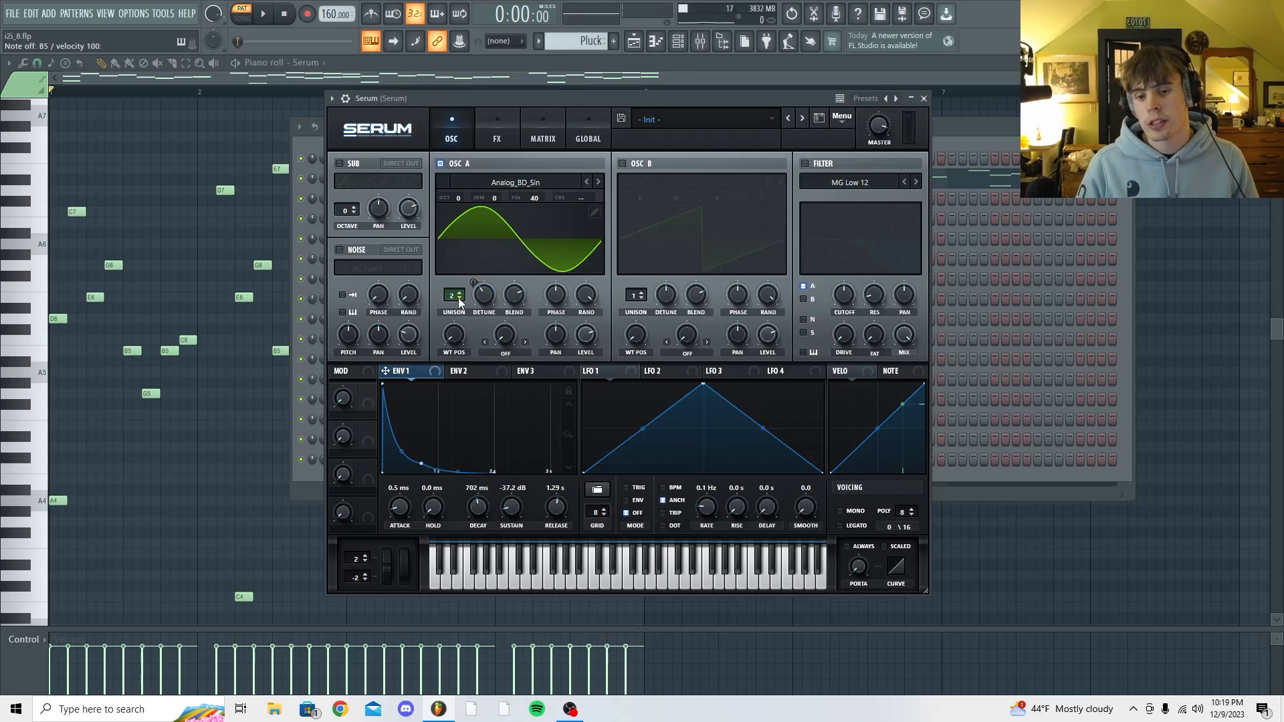
# Check oscillator A's unison detune and the Chaos1 modulation assigned to it, auditioning the pluck with a few notes.
pyautogui.moveTo(480, 300); pyautogui.dragTo(480, 313)
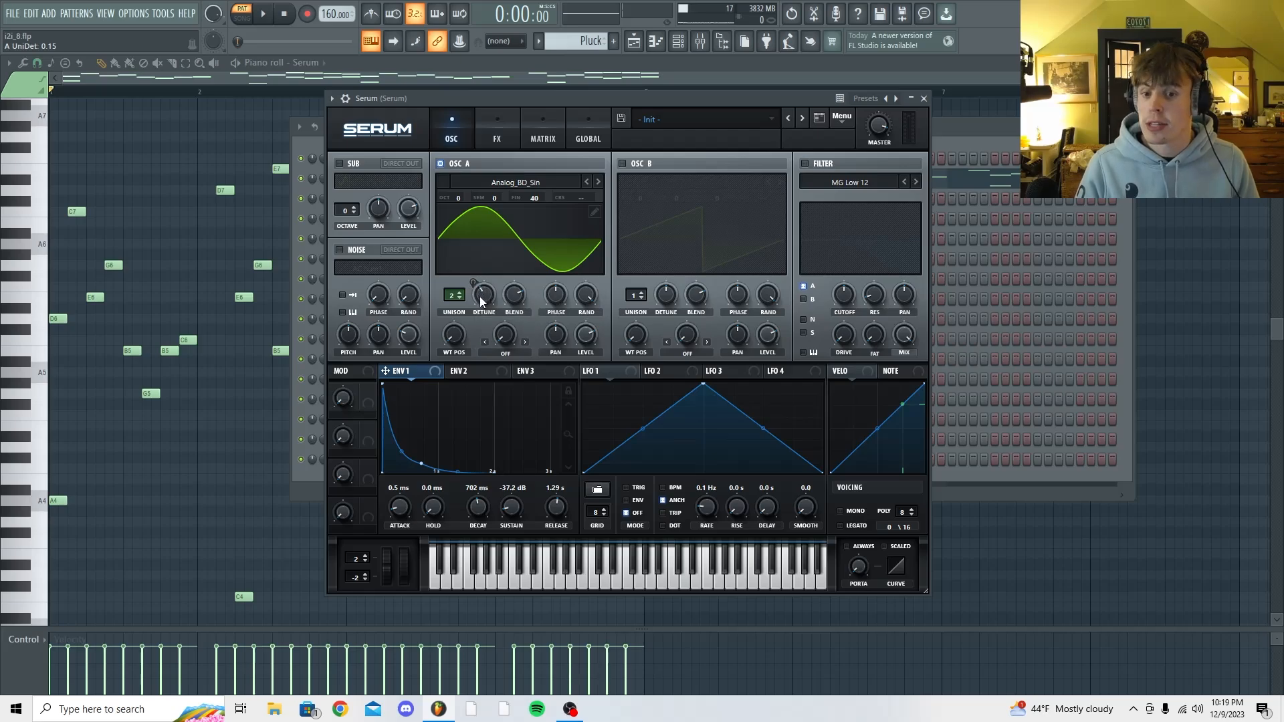
pyautogui.click(543, 137)
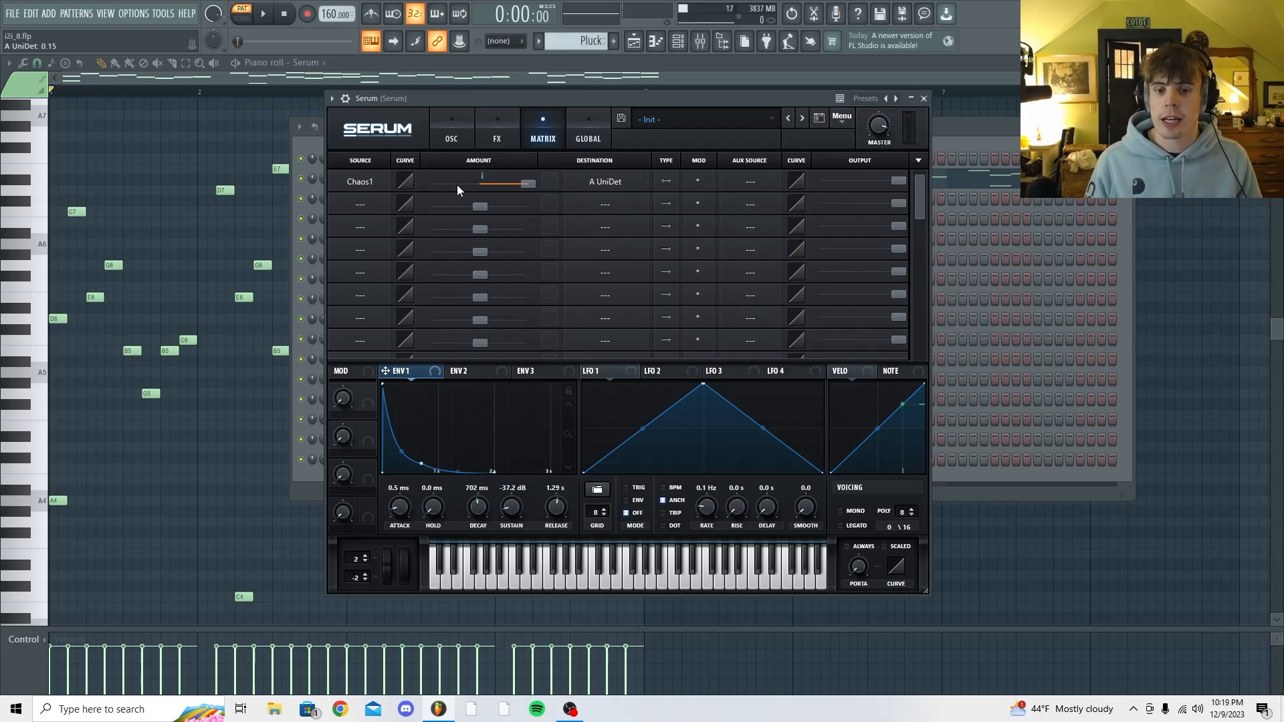
pyautogui.click(456, 141)
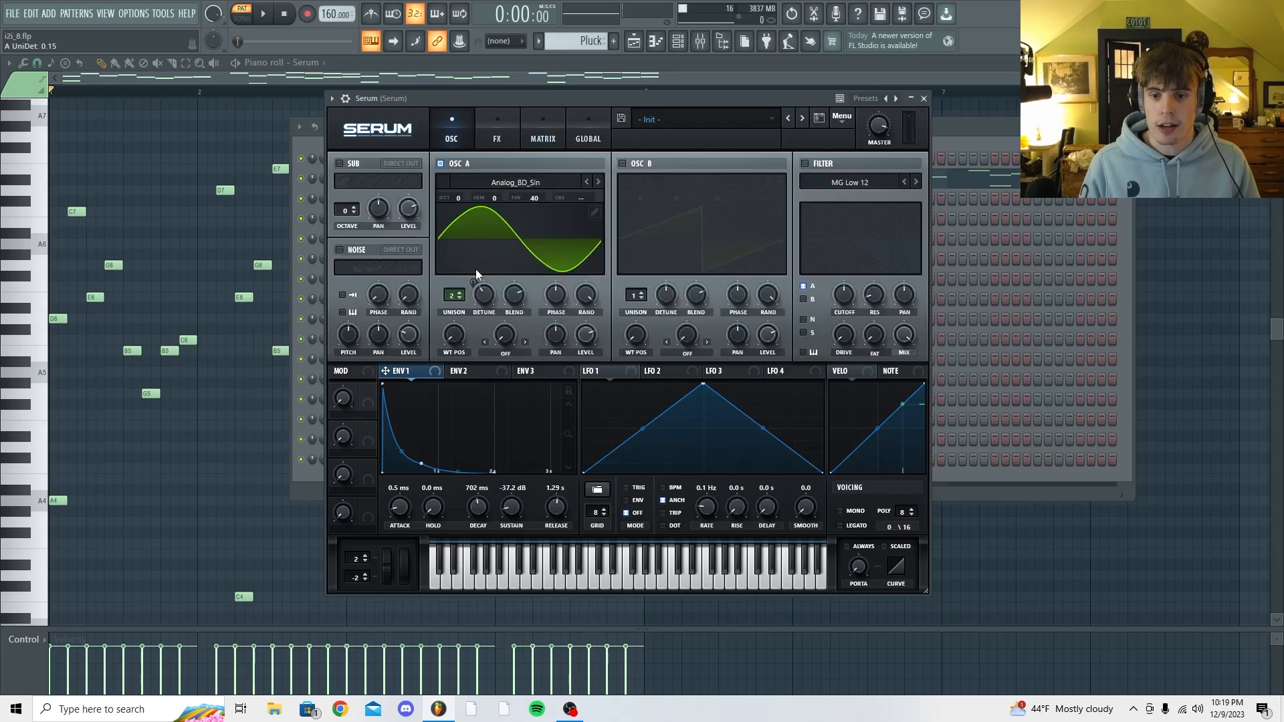
pyautogui.click(538, 143)
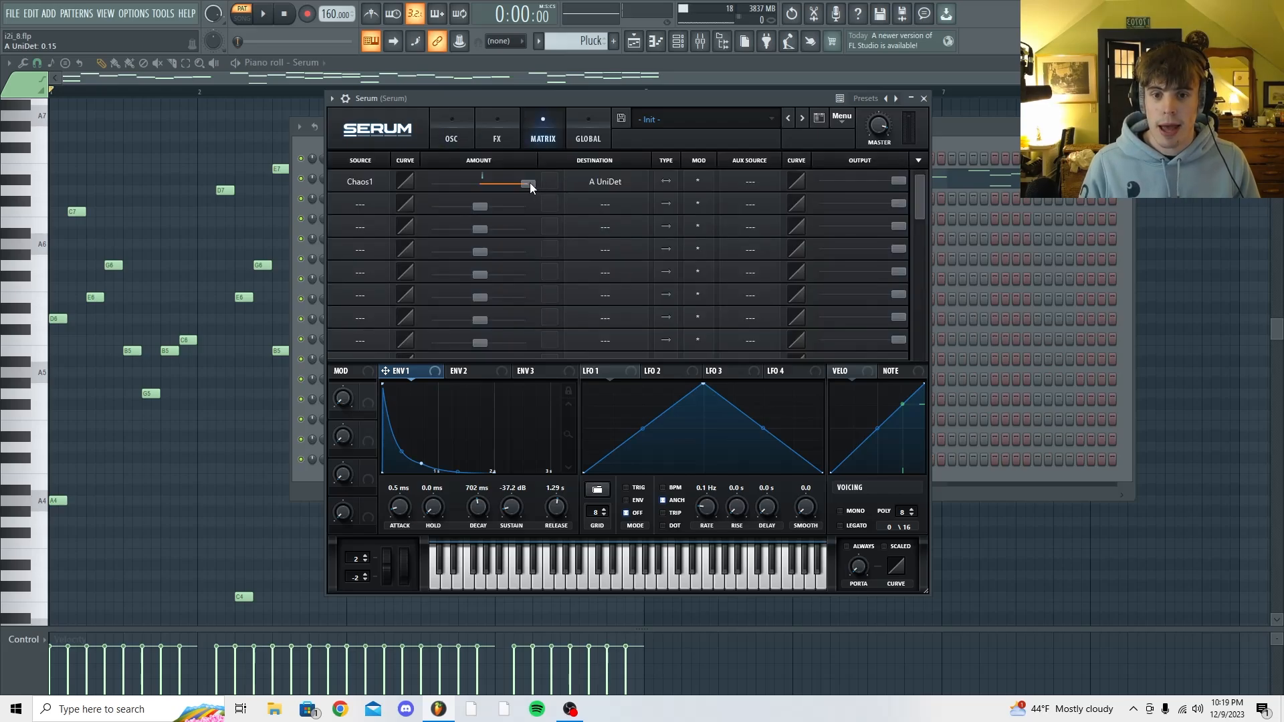
pyautogui.click(452, 139)
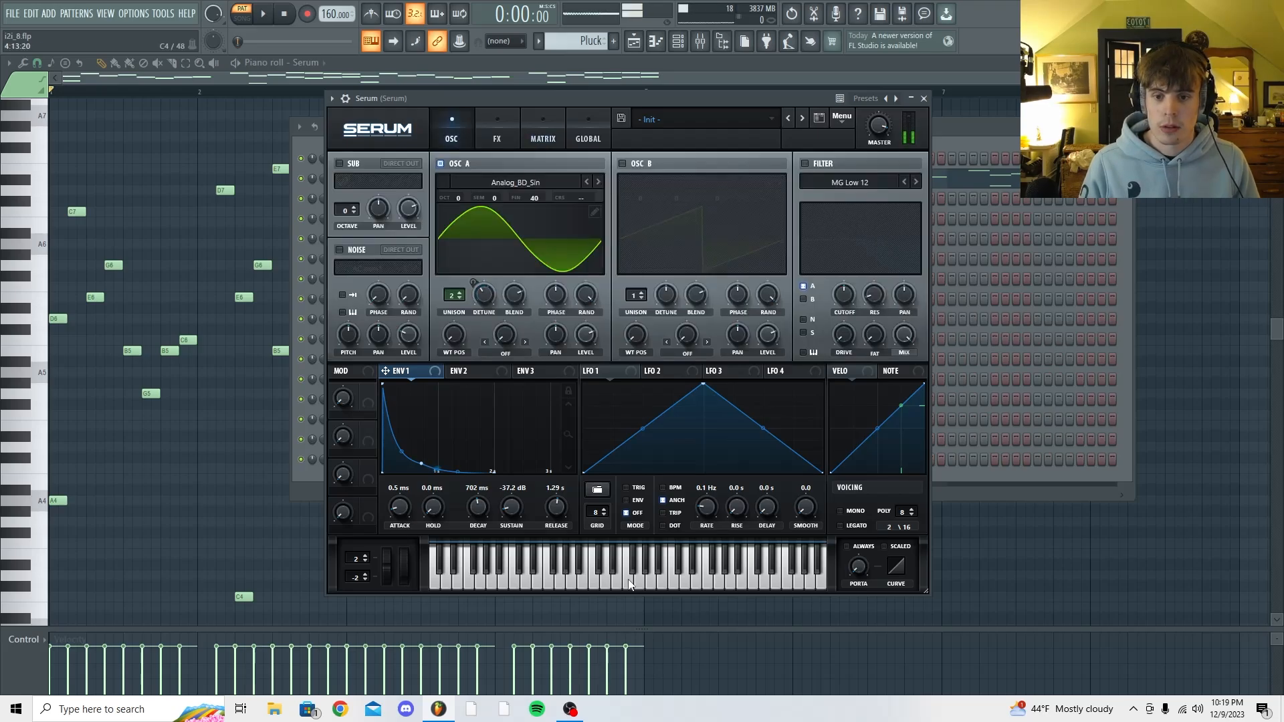
pyautogui.click(667, 583)
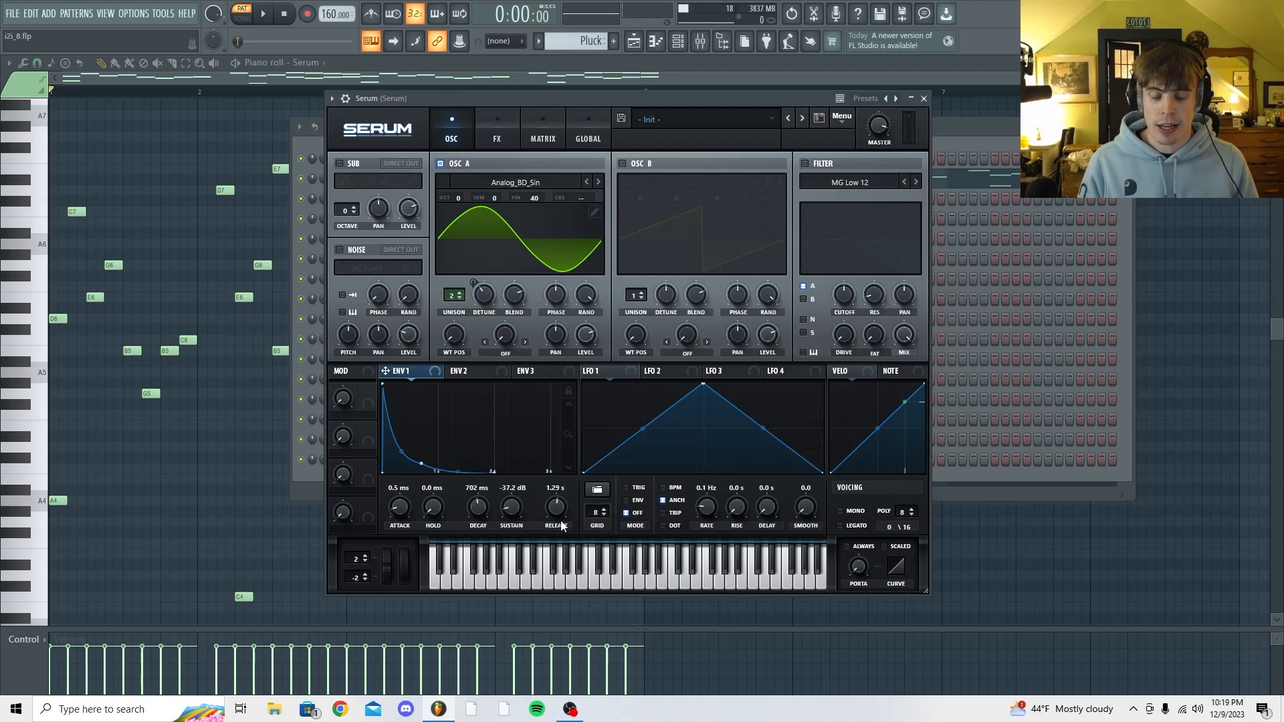
pyautogui.click(677, 573)
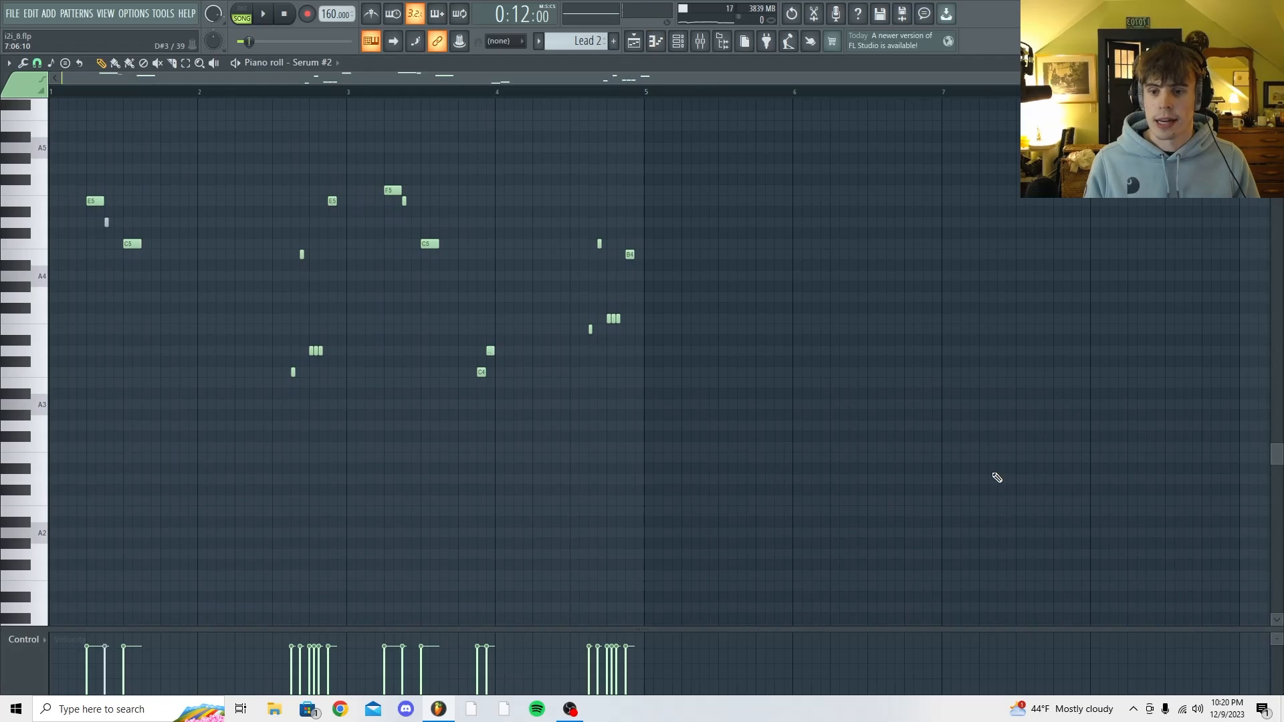
# Play the Lead 2 pattern and check the oscillator and portamento time of its Serum #2 instrument.
pyautogui.scroll(3, 997, 478)
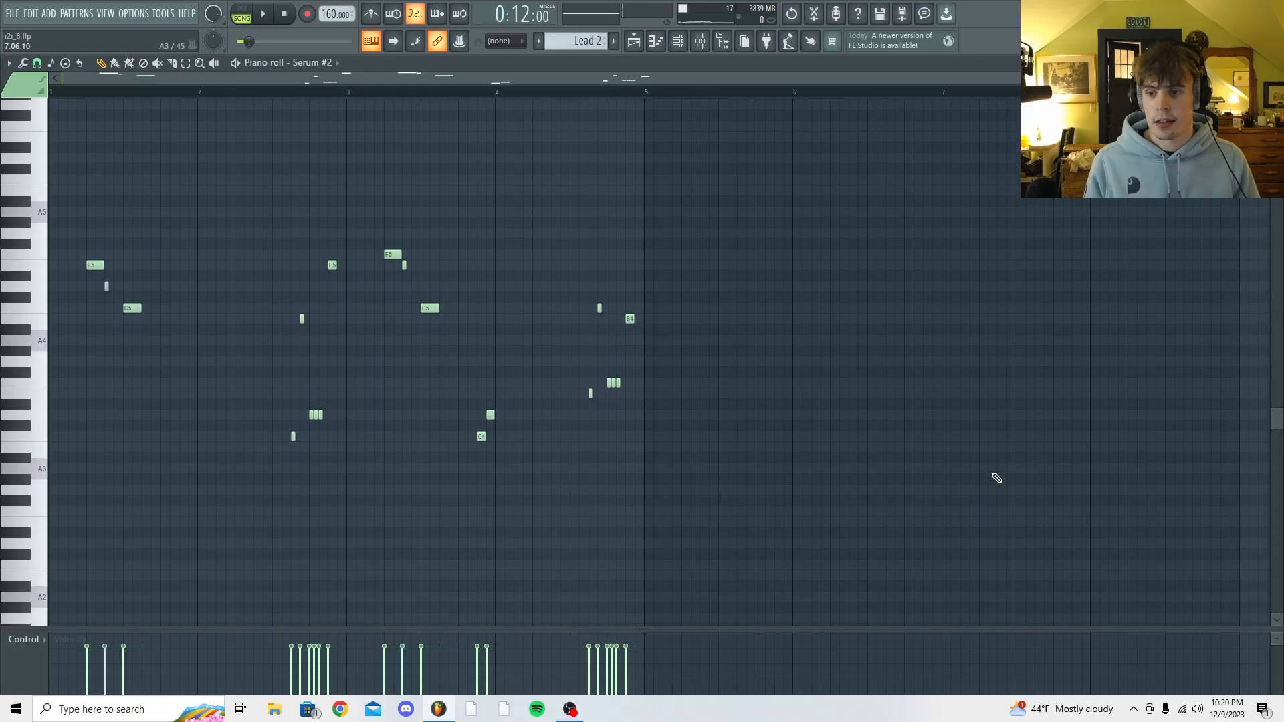
pyautogui.press('space')
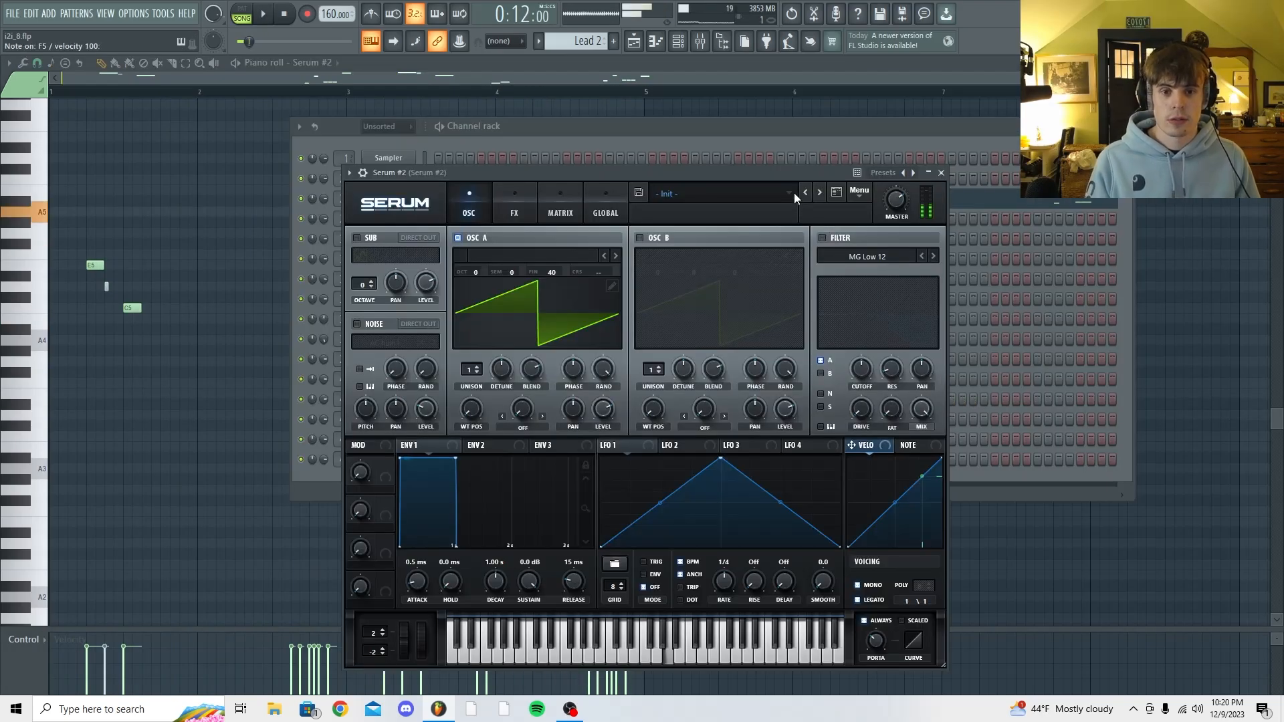
pyautogui.moveTo(788, 173); pyautogui.dragTo(805, 96)
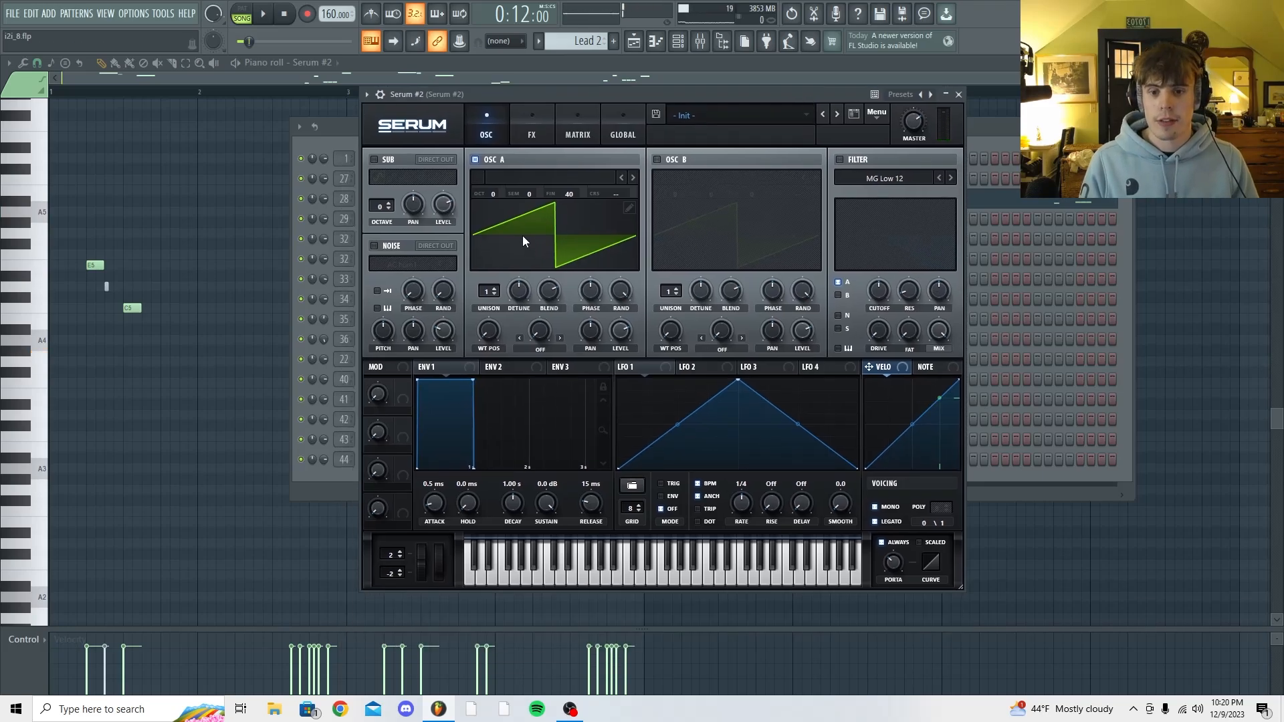
pyautogui.moveTo(889, 574)
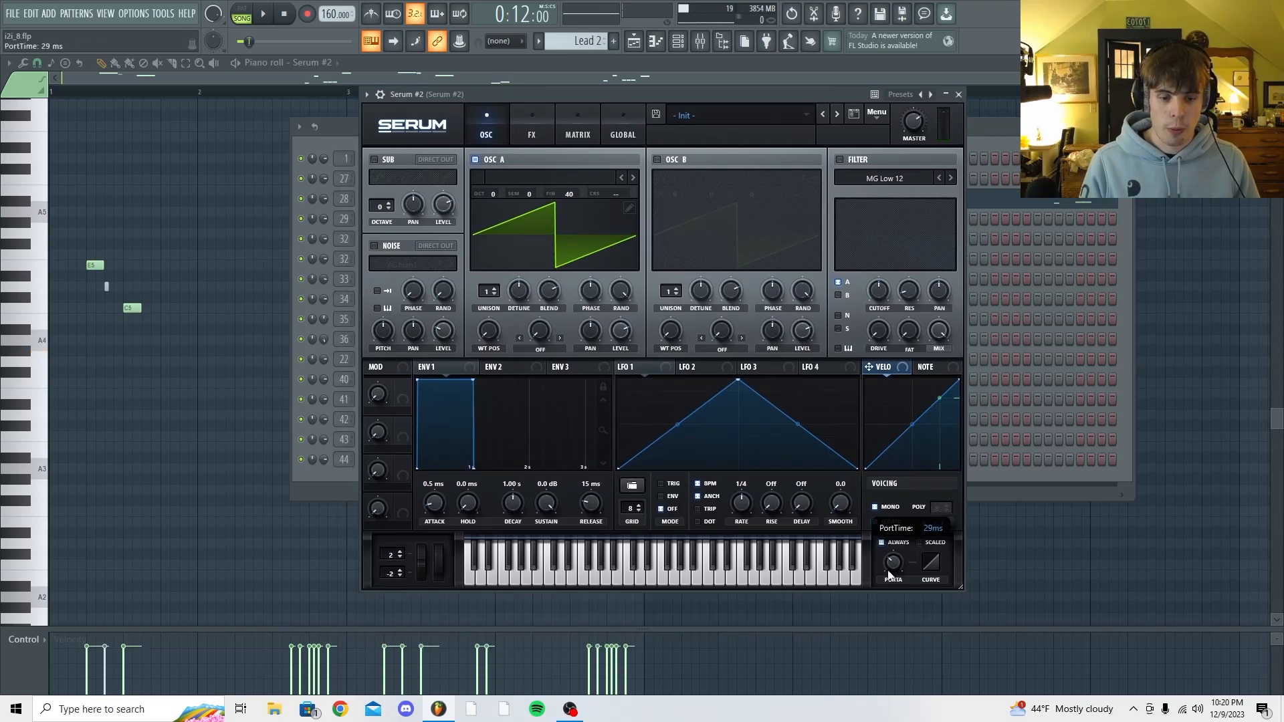
# Enable the EQ in Serum #2's effects rack and audition the filtered lead with a few notes.
pyautogui.click(532, 128)
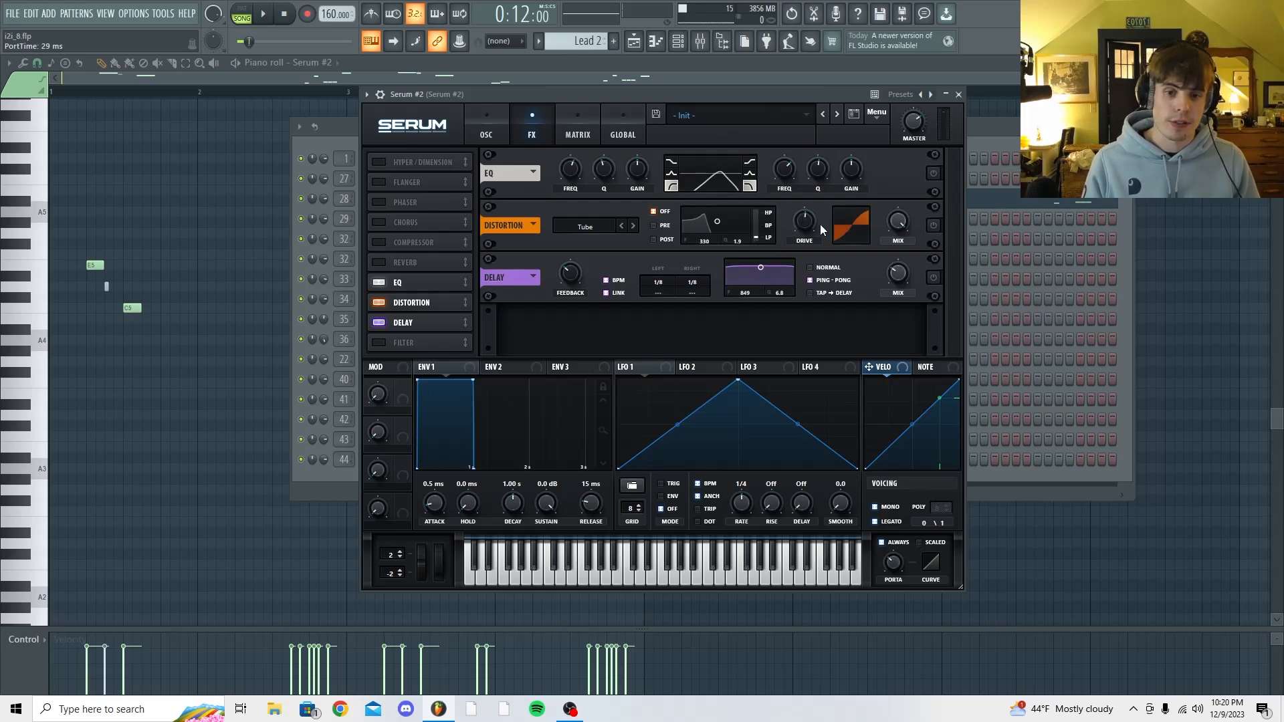
pyautogui.click(935, 175)
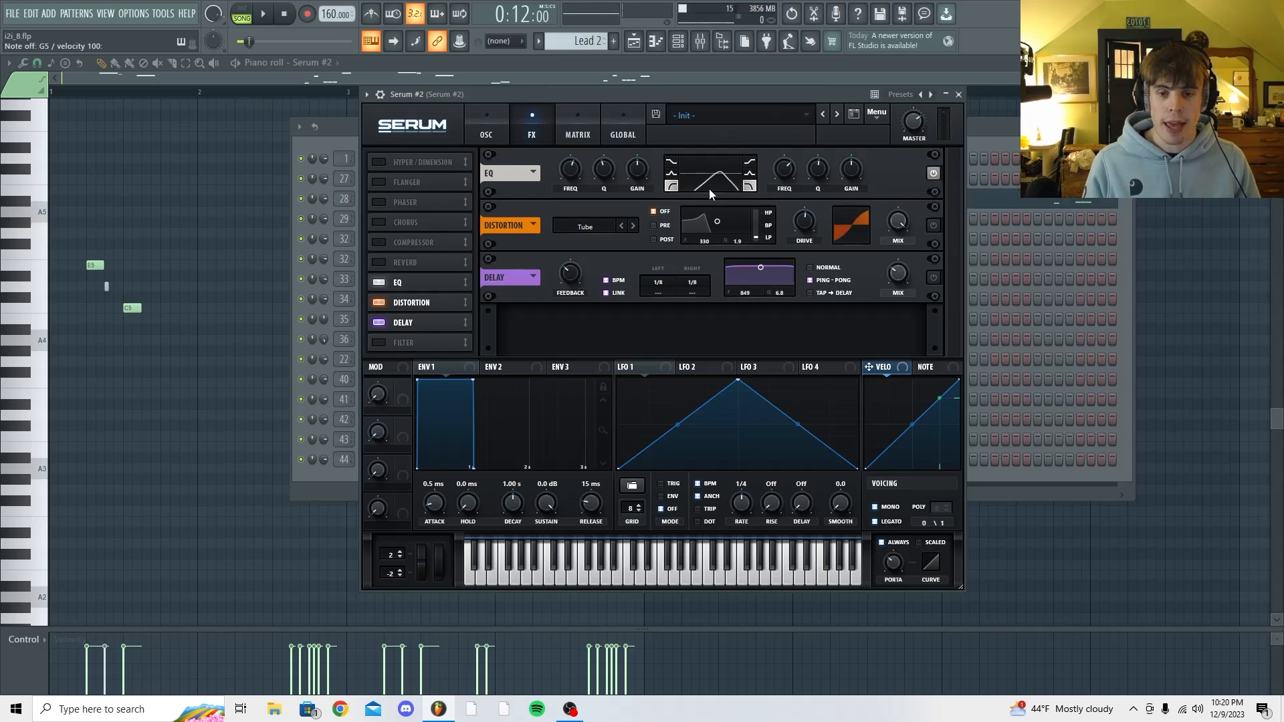
pyautogui.moveTo(574, 175)
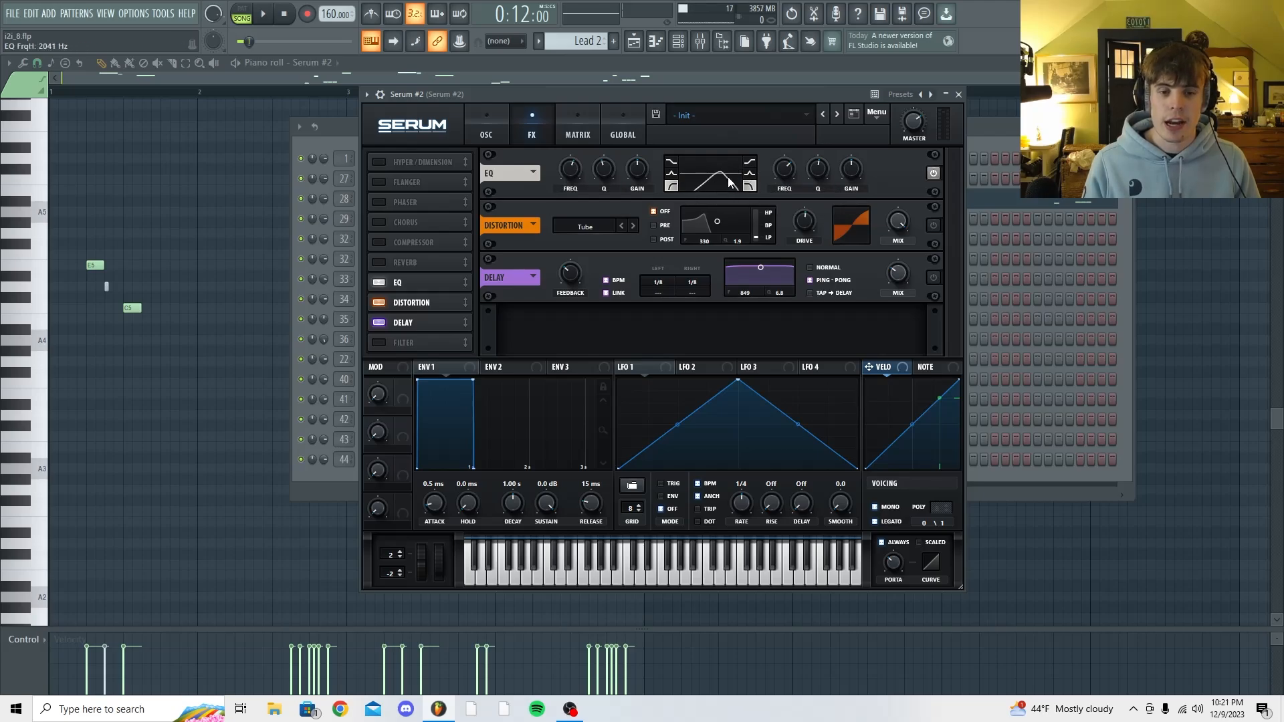
pyautogui.press('t')
pyautogui.press('n')
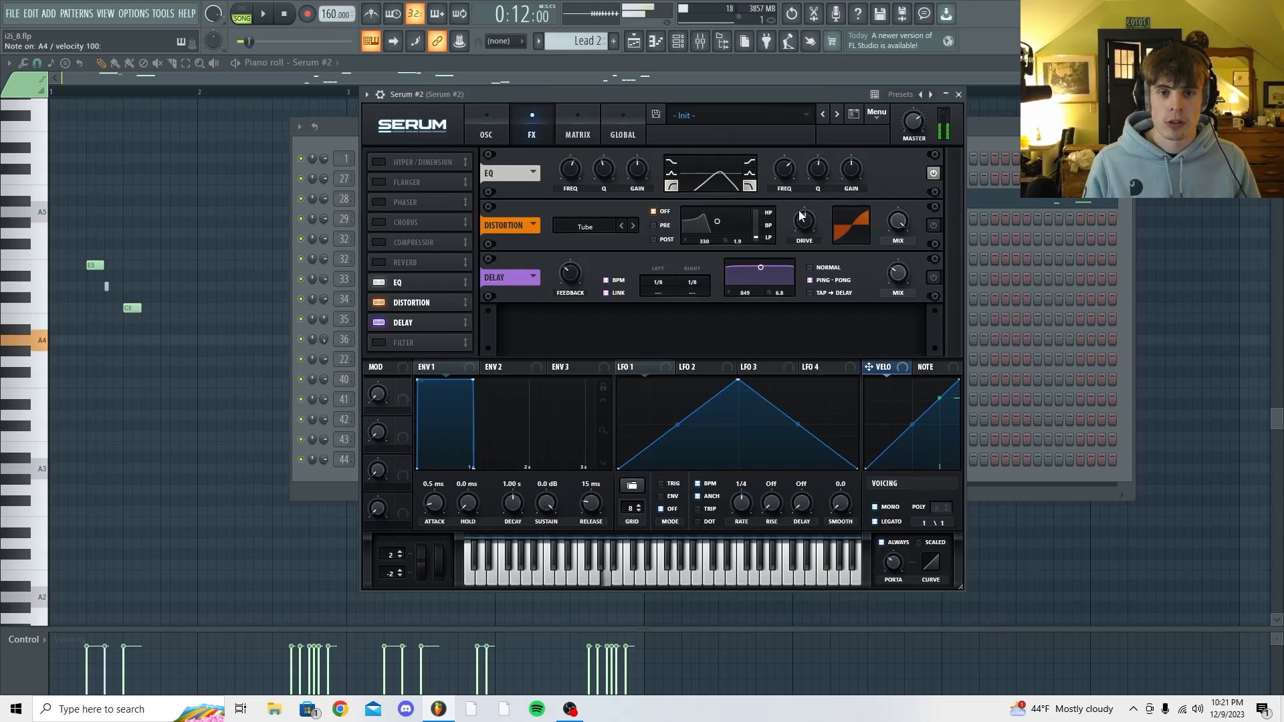
pyautogui.press('e')
pyautogui.press('v')
pyautogui.press('z')
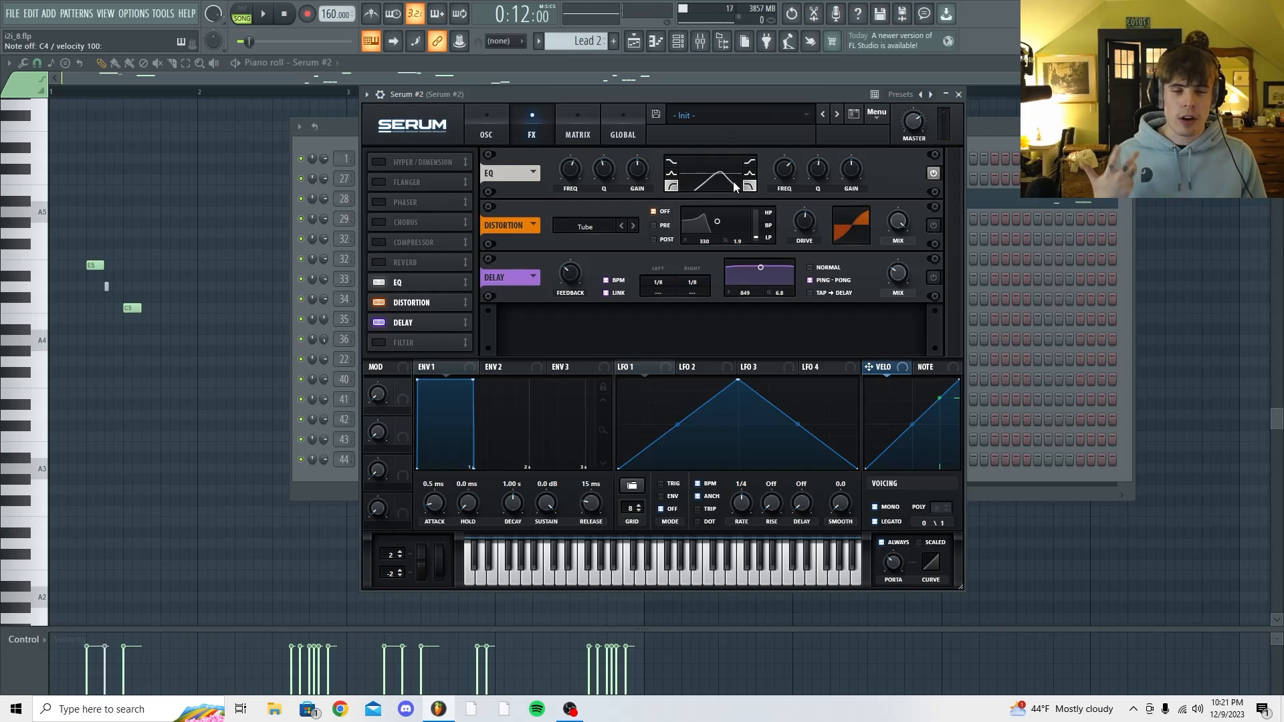
# Enable the Tube distortion and the ping-pong delay in Serum #2, auditioning each with a couple of notes.
pyautogui.click(933, 226)
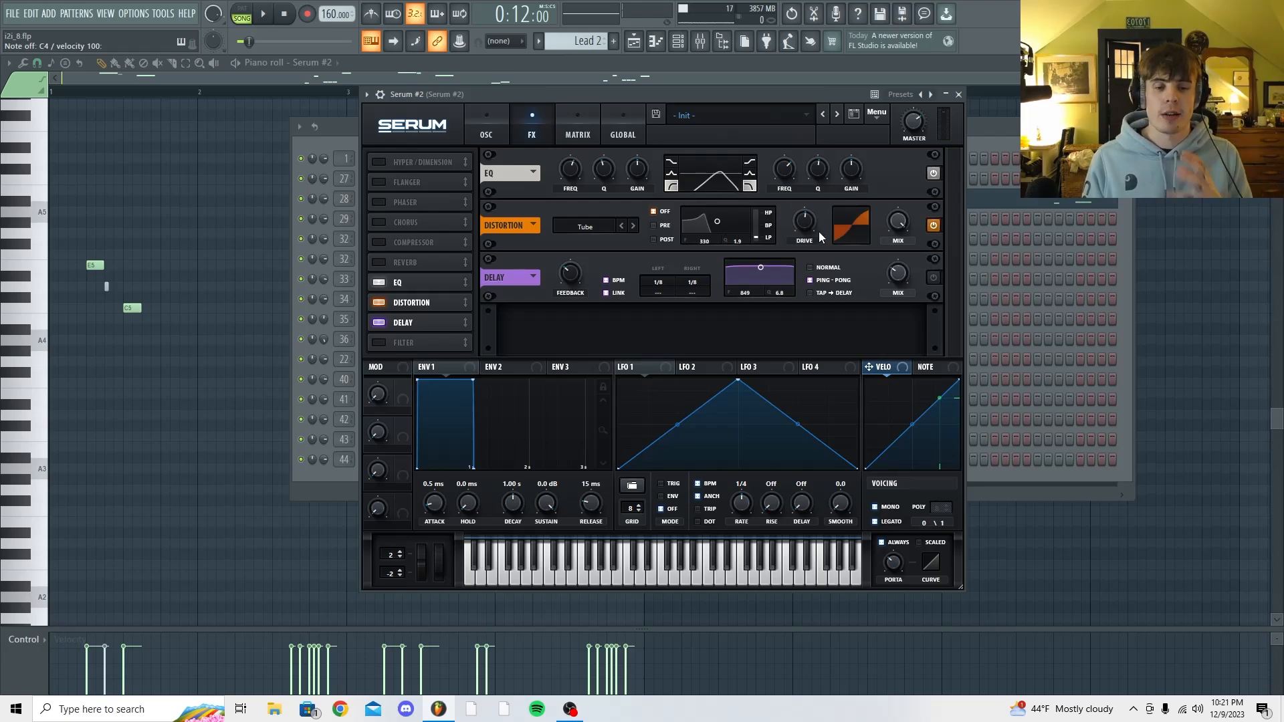
pyautogui.press('u')
pyautogui.press('q')
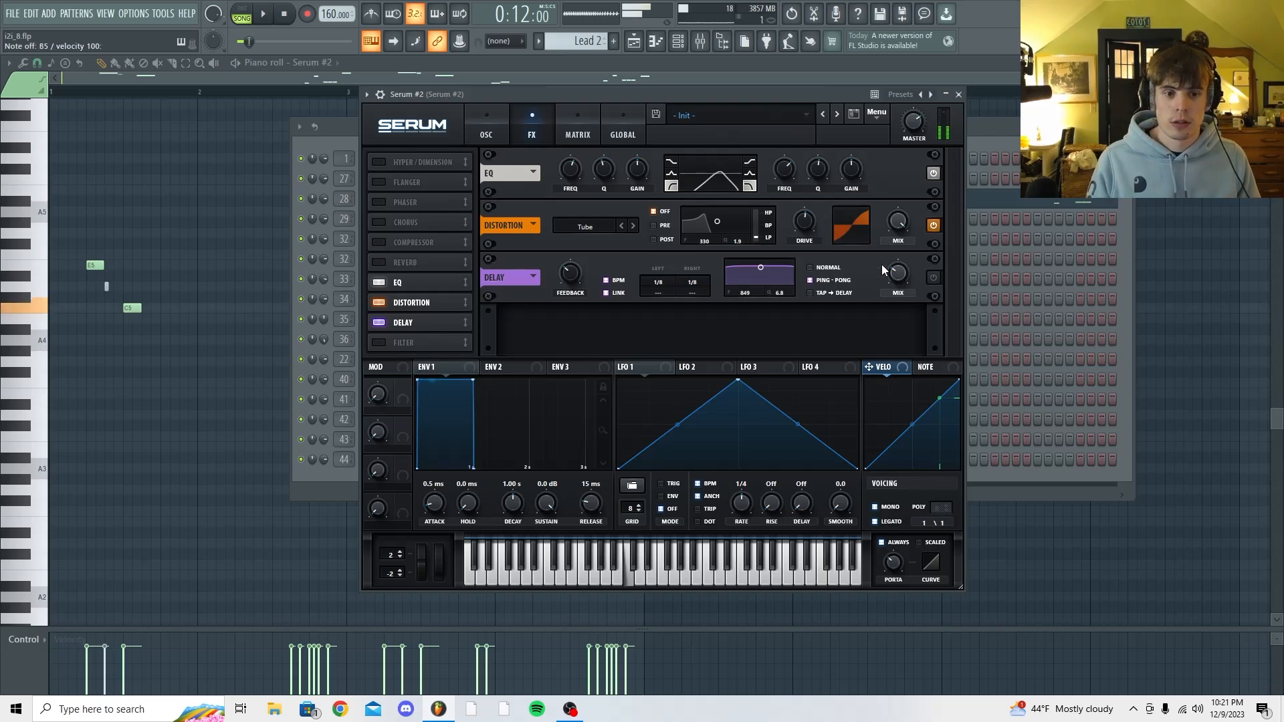
pyautogui.click(932, 278)
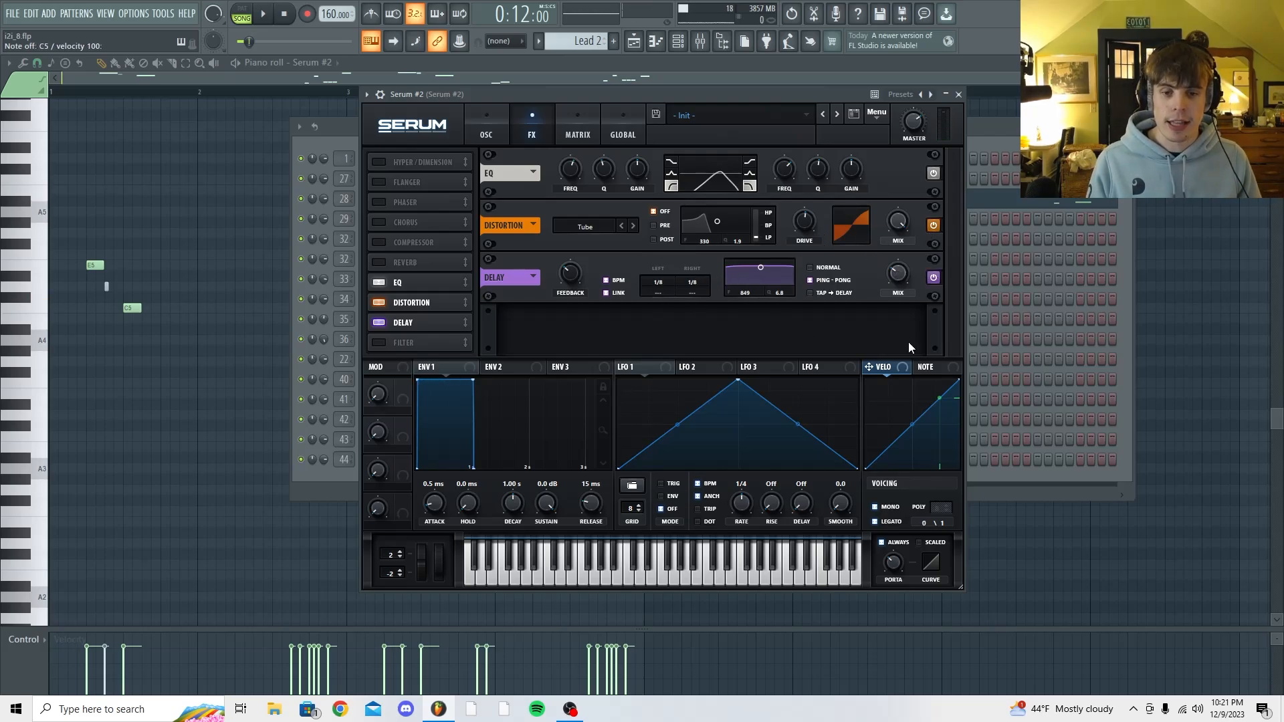
pyautogui.press('u')
pyautogui.press('q')
# Check the panning of the Serum #2 and Serum #3 tracks in the mixer.
pyautogui.press('F9')
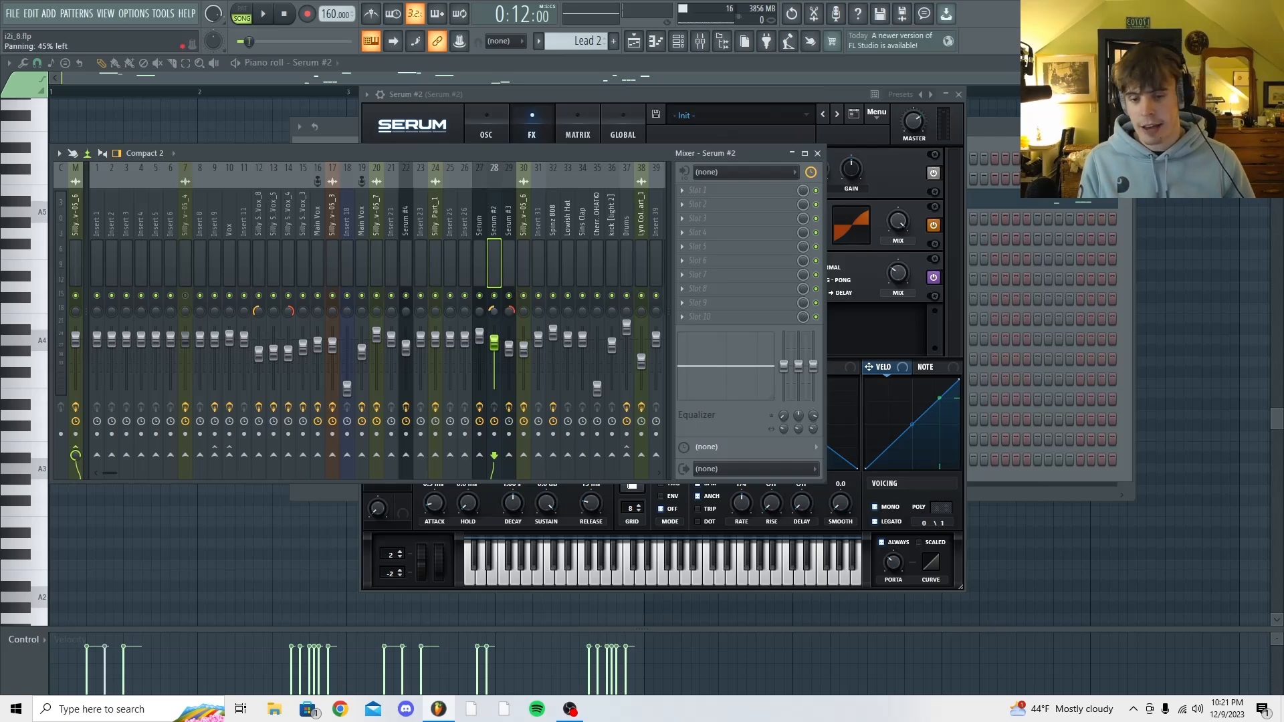
pyautogui.click(509, 310)
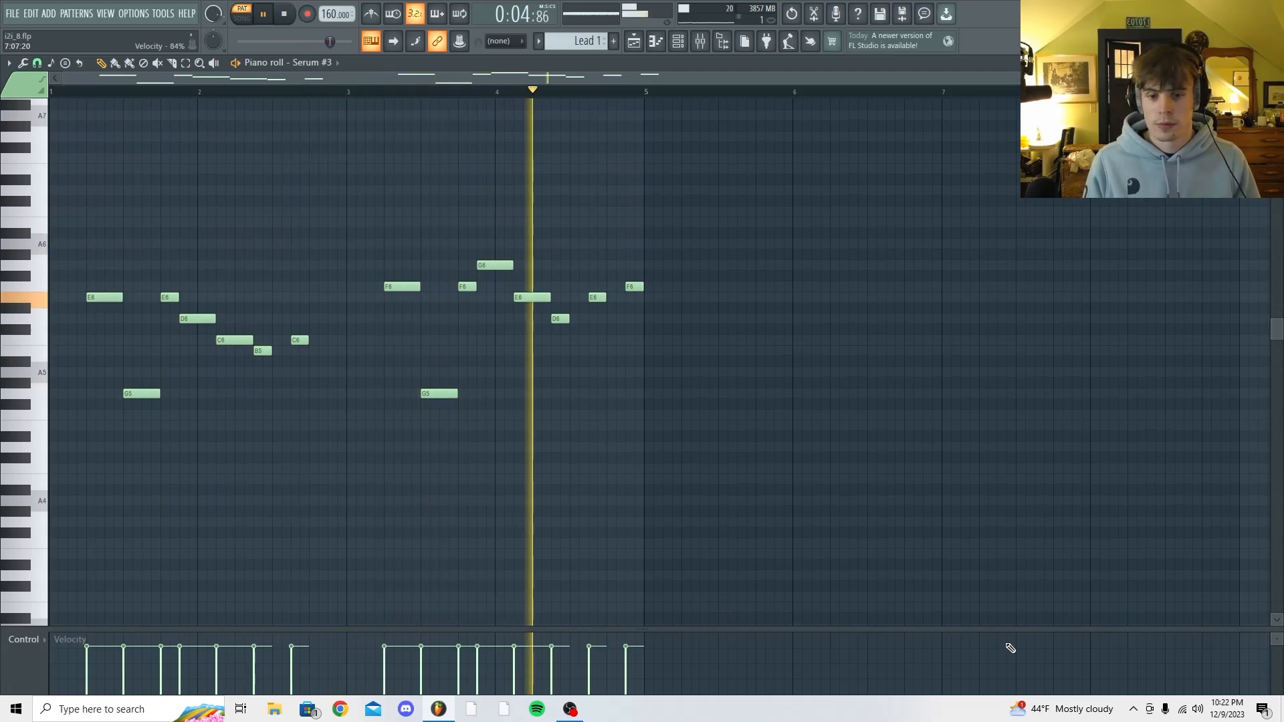
# Play back the Lead 1 pattern of Serum #3 in the piano roll.
pyautogui.press('space')
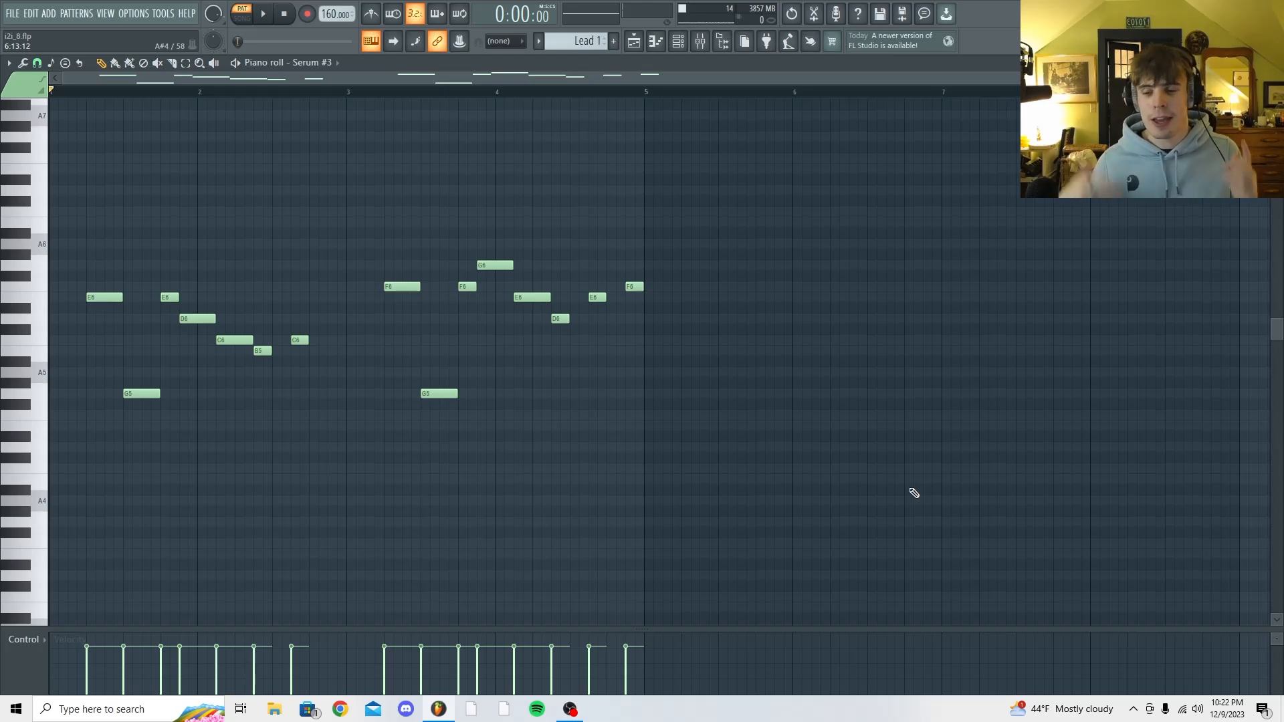
pyautogui.press('space')
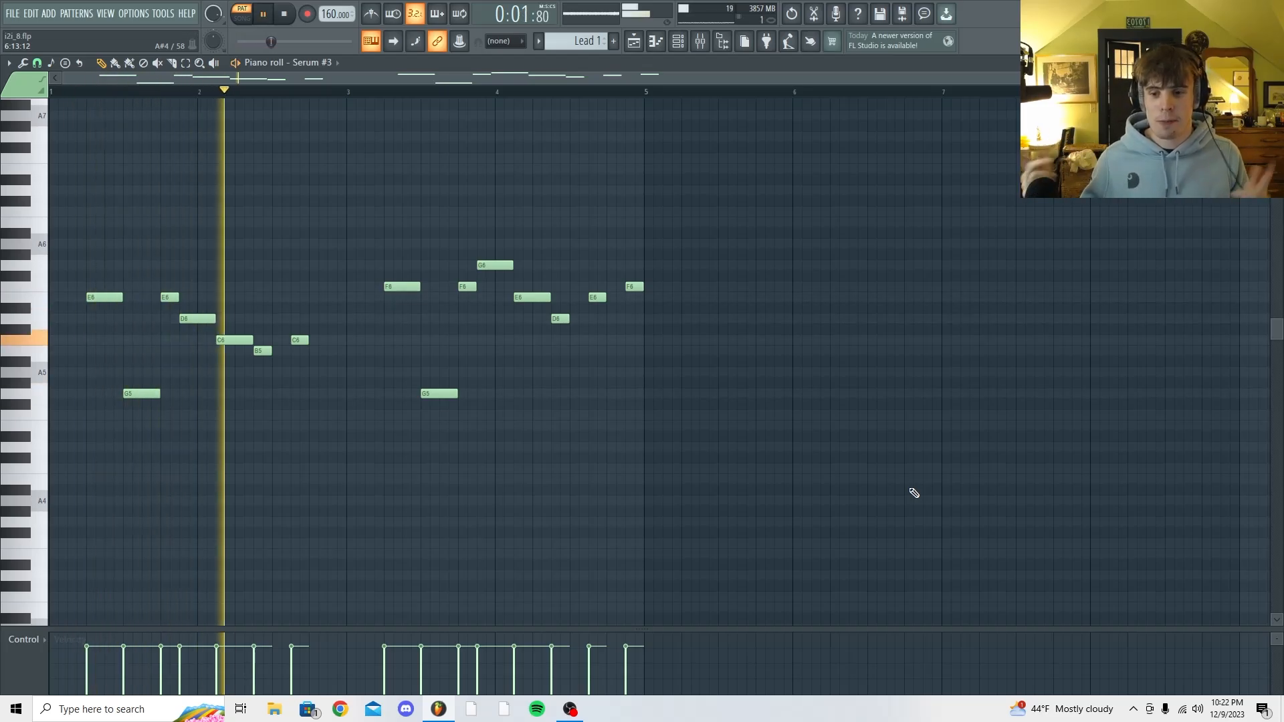
pyautogui.press('space')
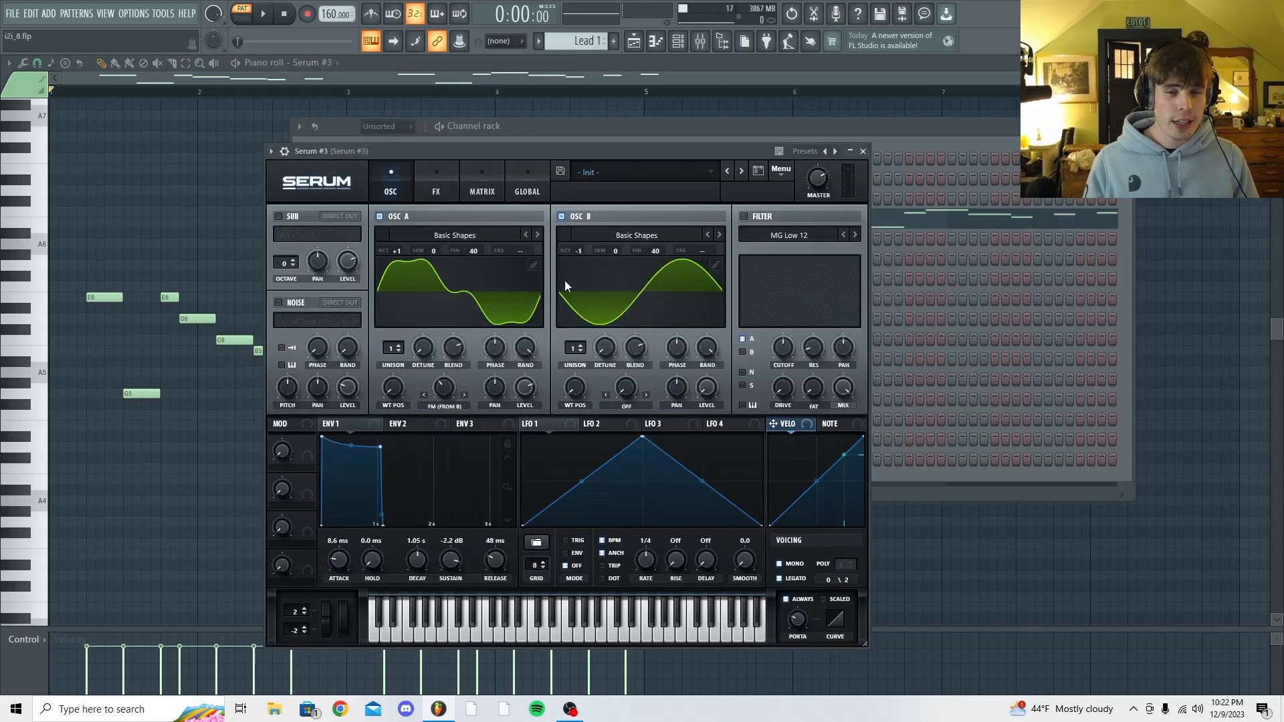
# Examine oscillator A's wavetable in Serum #3 and audition it with oscillator B temporarily switched off.
pyautogui.click(561, 216)
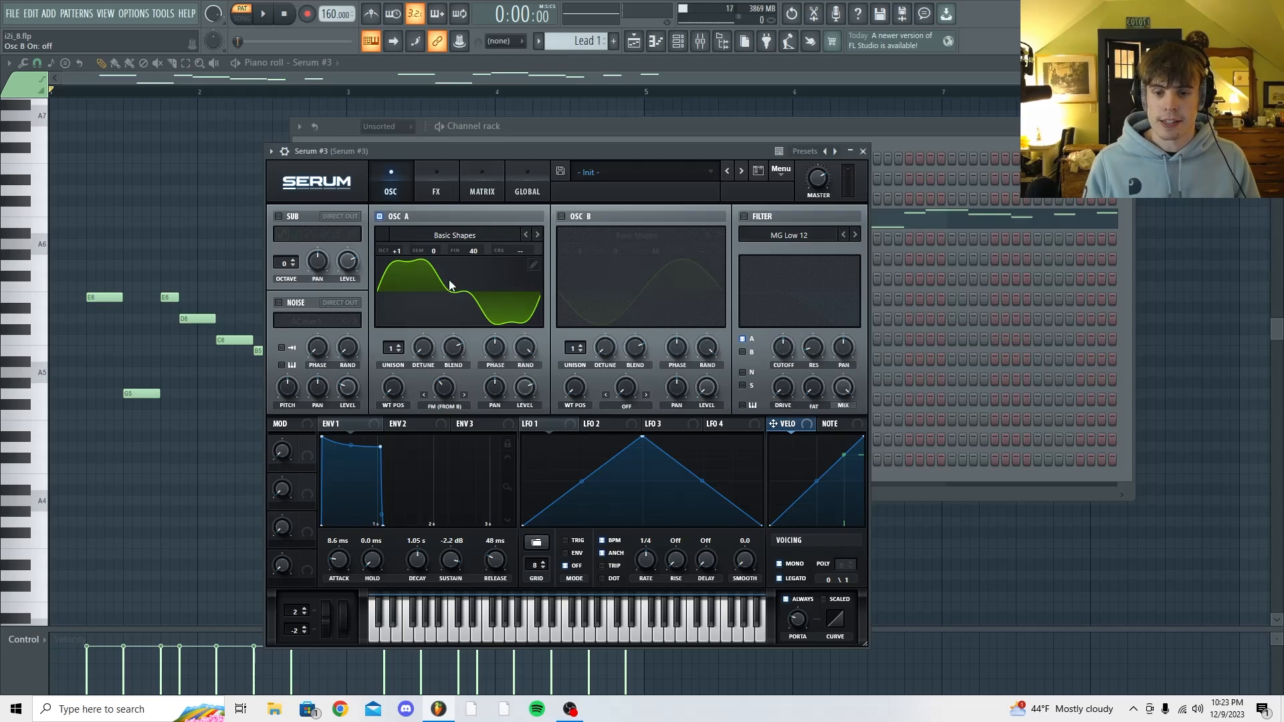
pyautogui.click(533, 265)
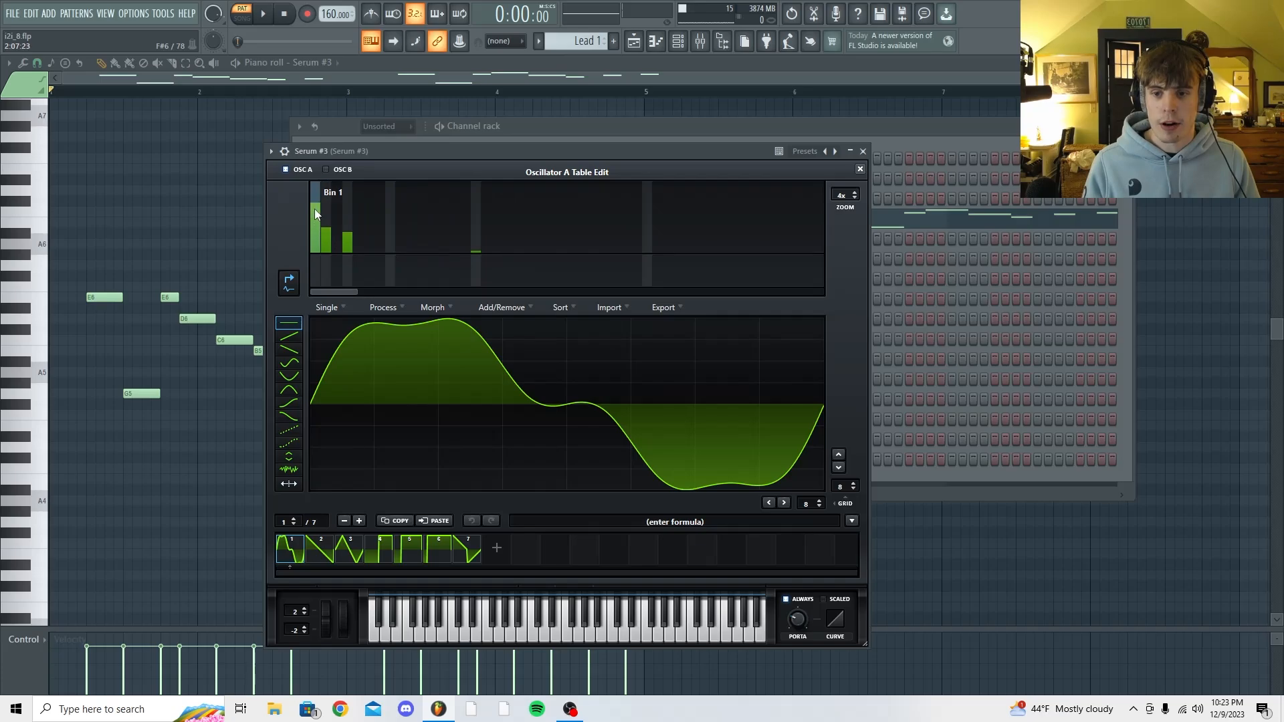
pyautogui.click(860, 169)
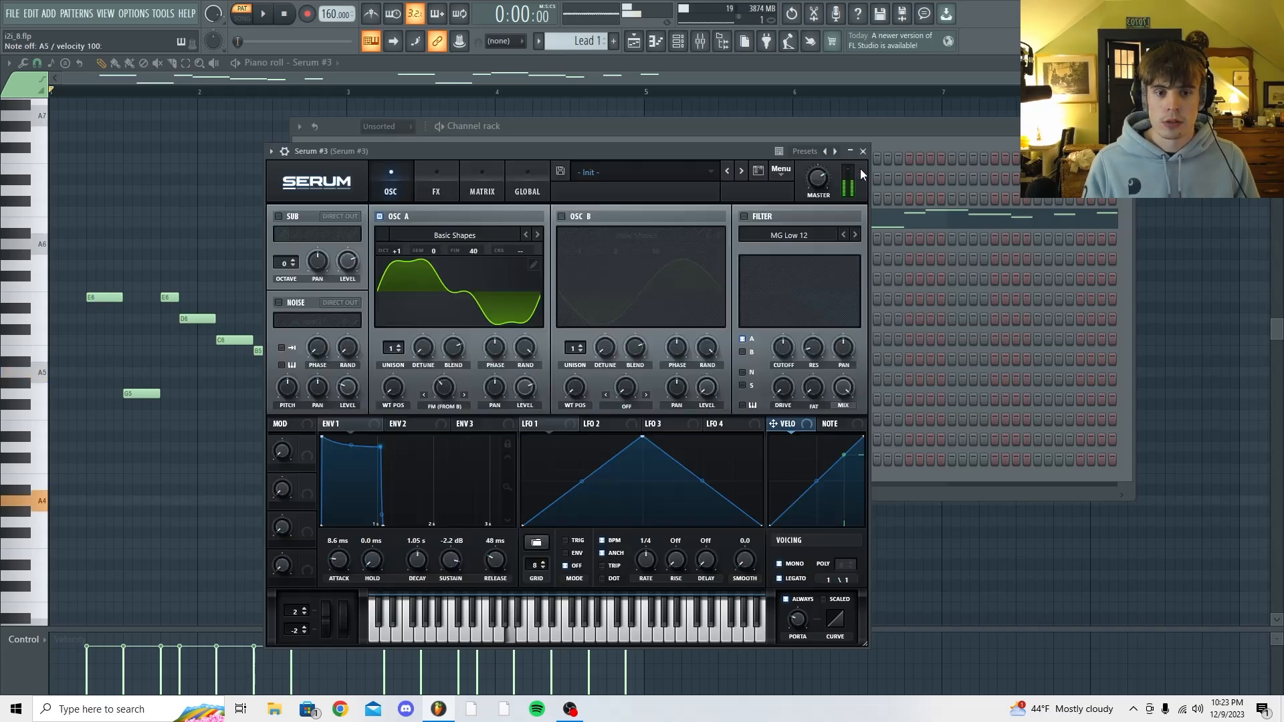
pyautogui.click(635, 285)
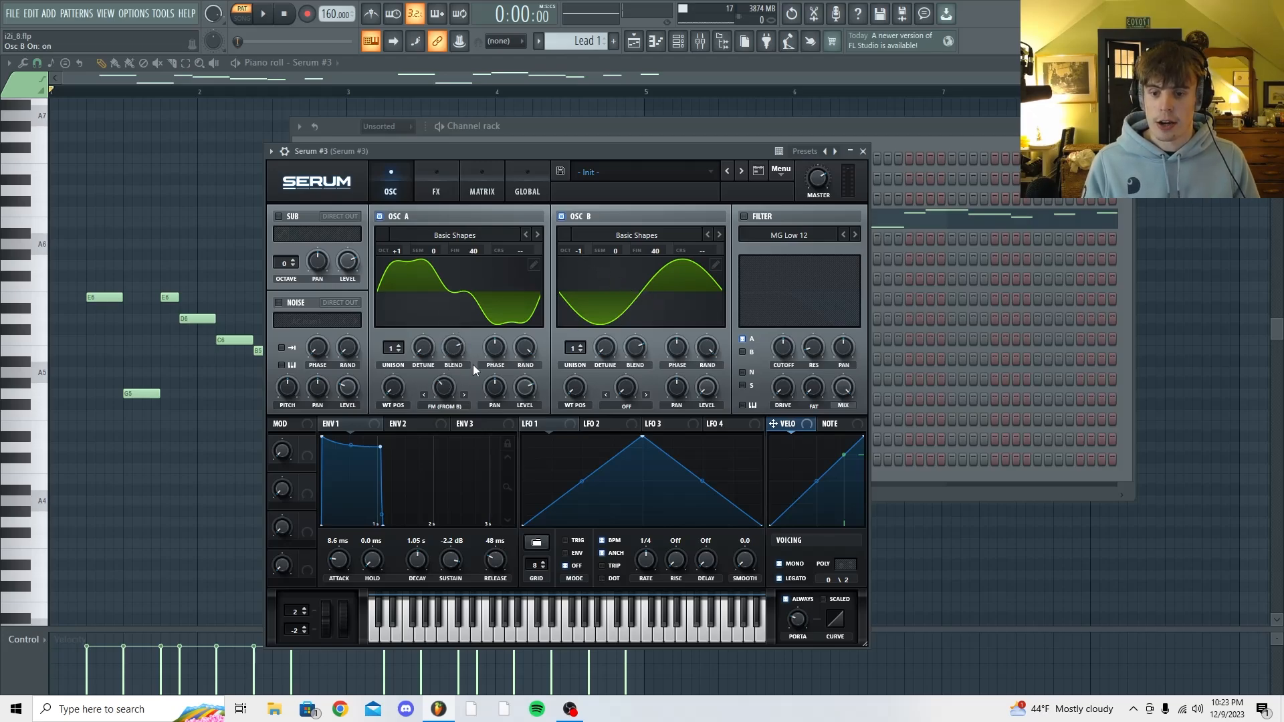
# Audition Serum #3 with both oscillators on by playing a few alternating notes.
pyautogui.press('y')
pyautogui.press('n')
pyautogui.press('y')
pyautogui.press('n')
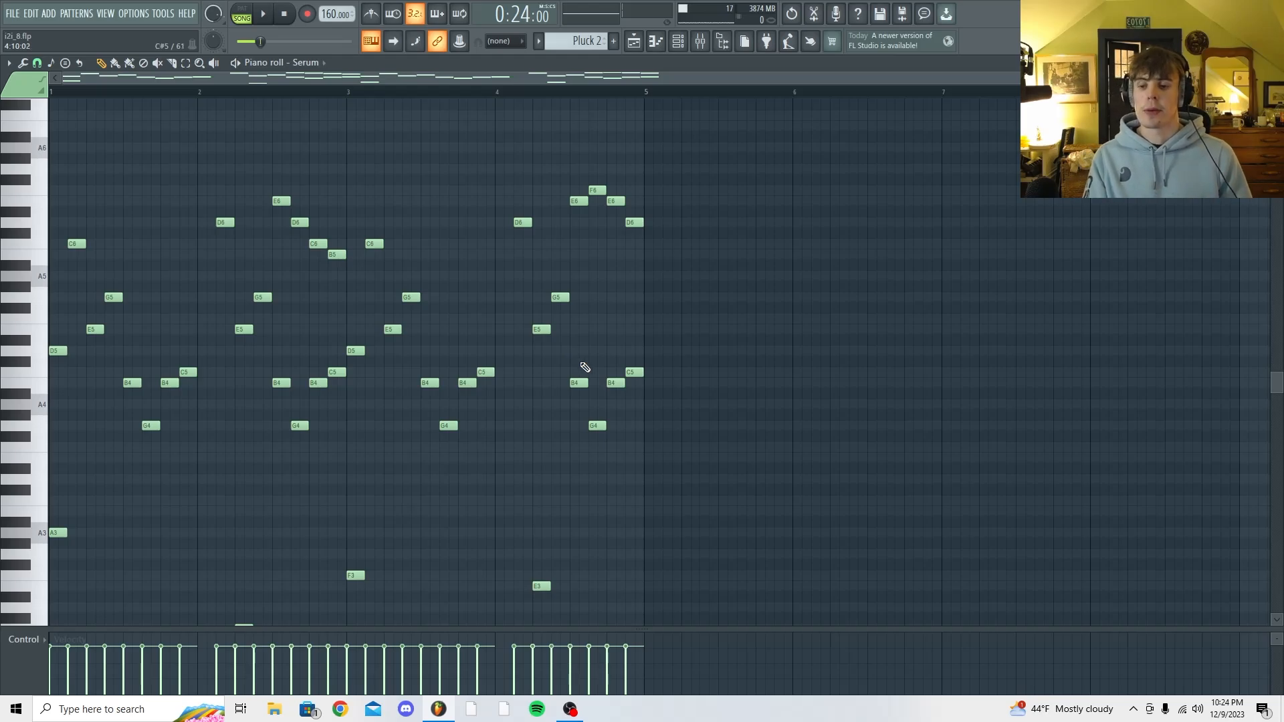
# Examine the Pluck 2 pattern in the piano roll and play it back in the arrangement.
pyautogui.scroll(-1, 584, 367)
pyautogui.press('space')
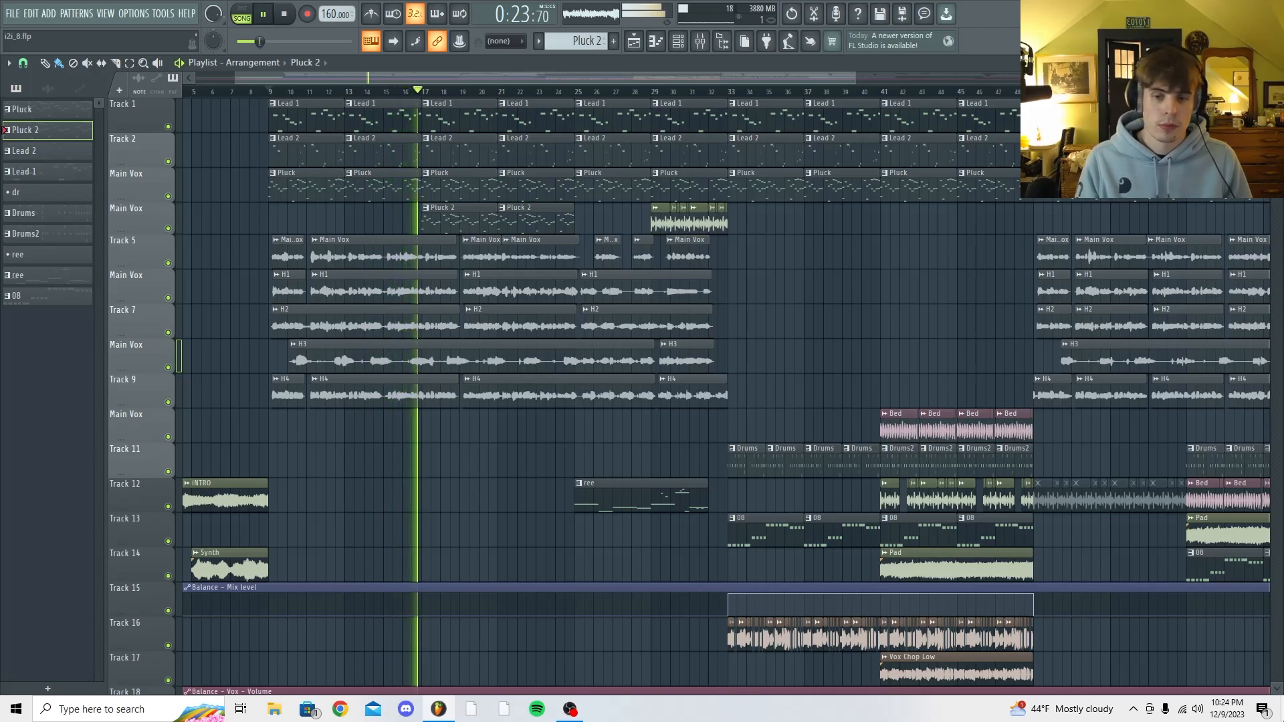
pyautogui.press('space')
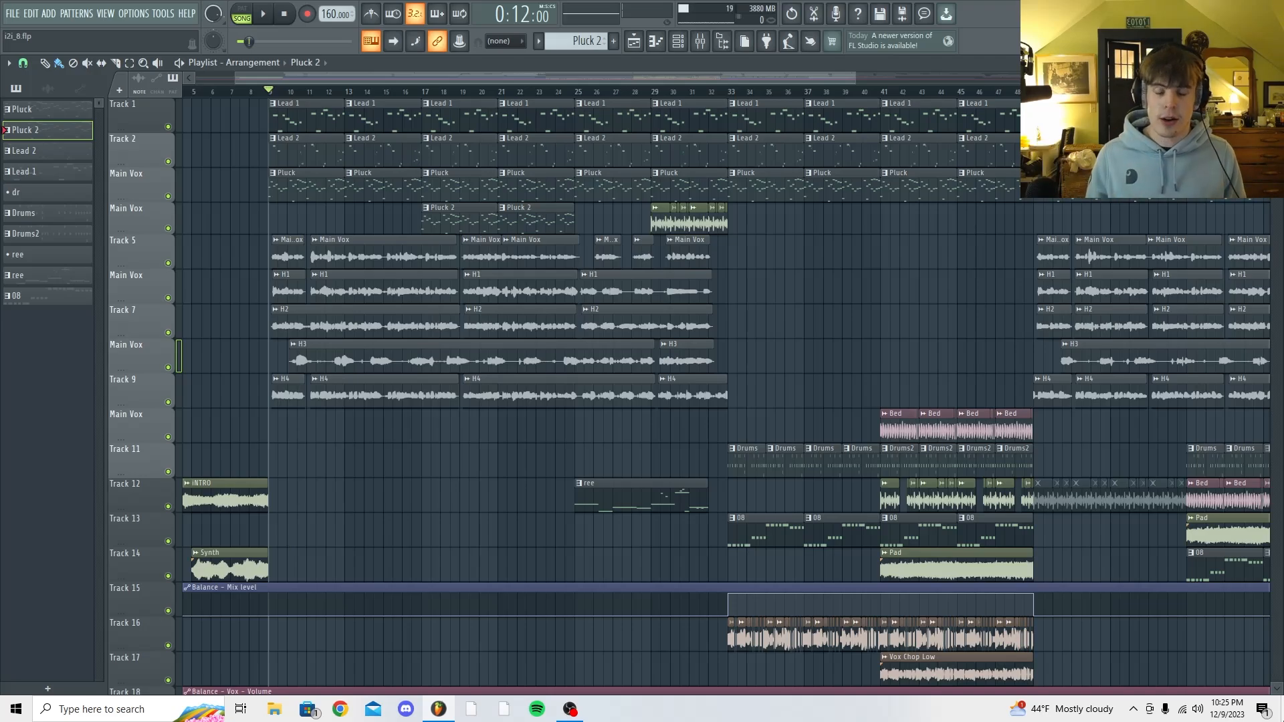
# Save the project and play back the vocal tracks soloed in the playlist.
pyautogui.hotkey('ctrl', 's')
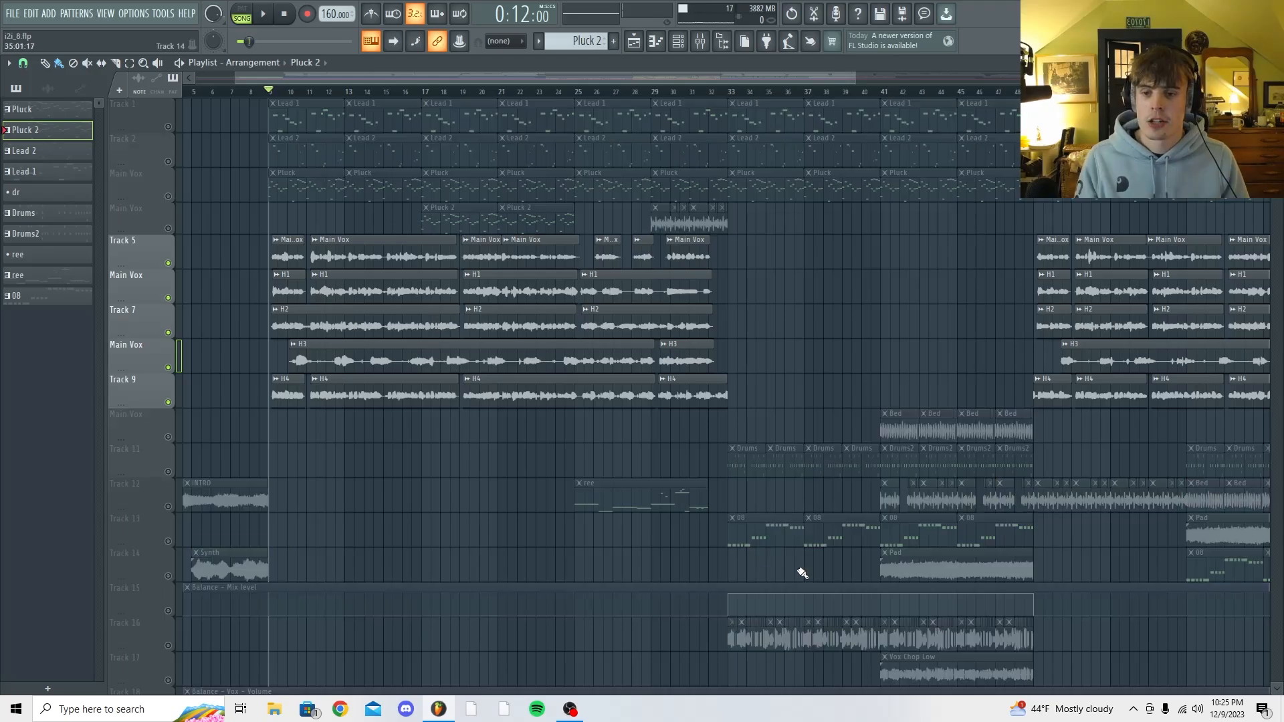
pyautogui.press('space')
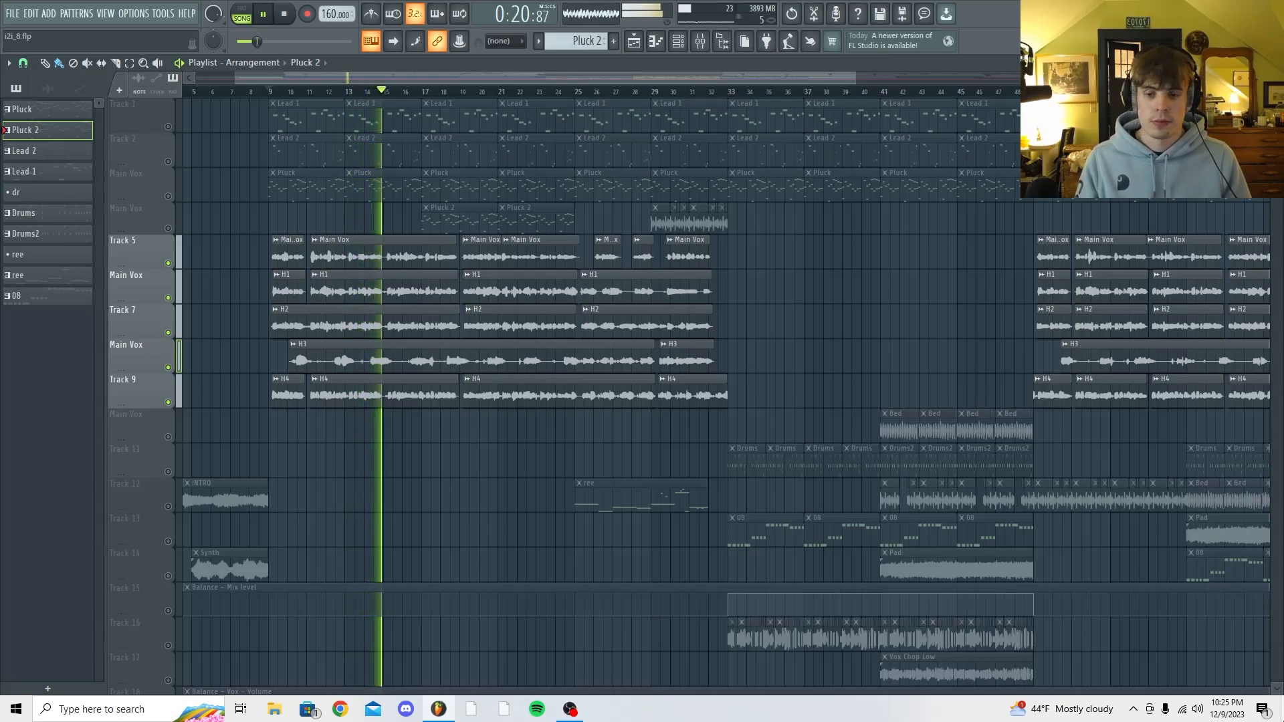
pyautogui.press('space')
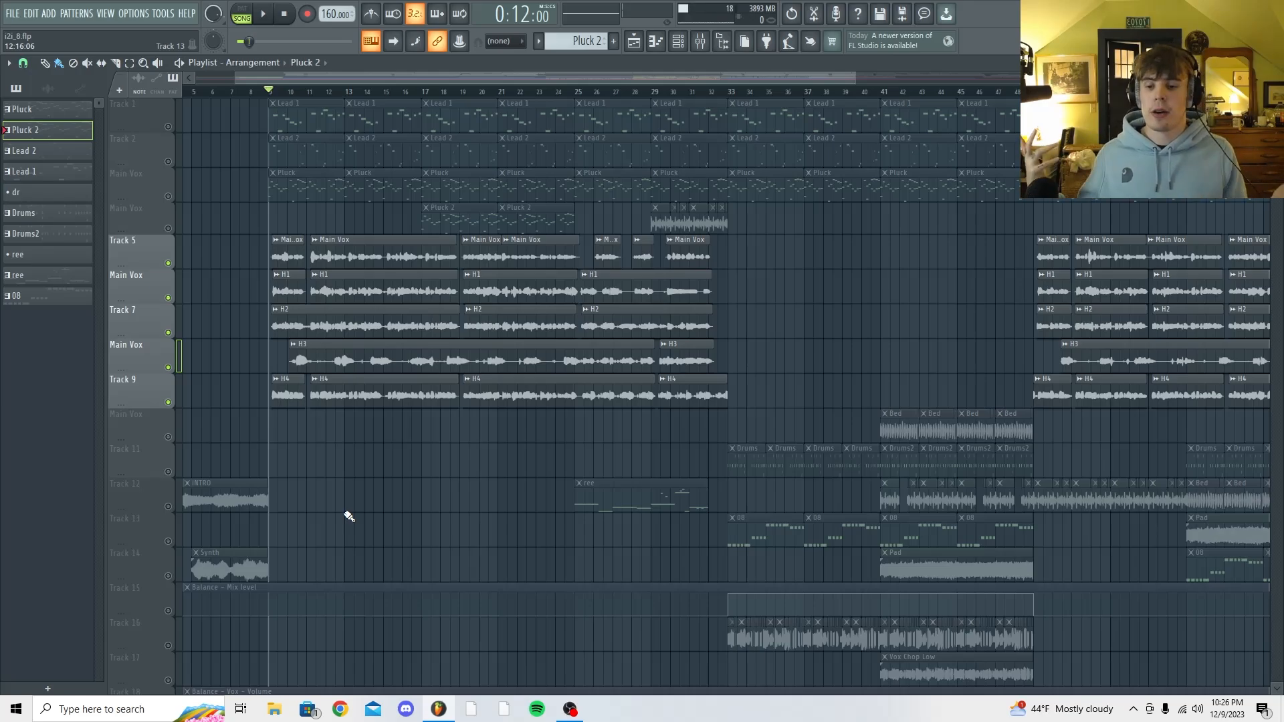
# Show Guitar Rig 5 in the Main Vox effects chain and play back the vocals through it.
pyautogui.press('F9')
pyautogui.moveTo(532, 373); pyautogui.dragTo(602, 144)
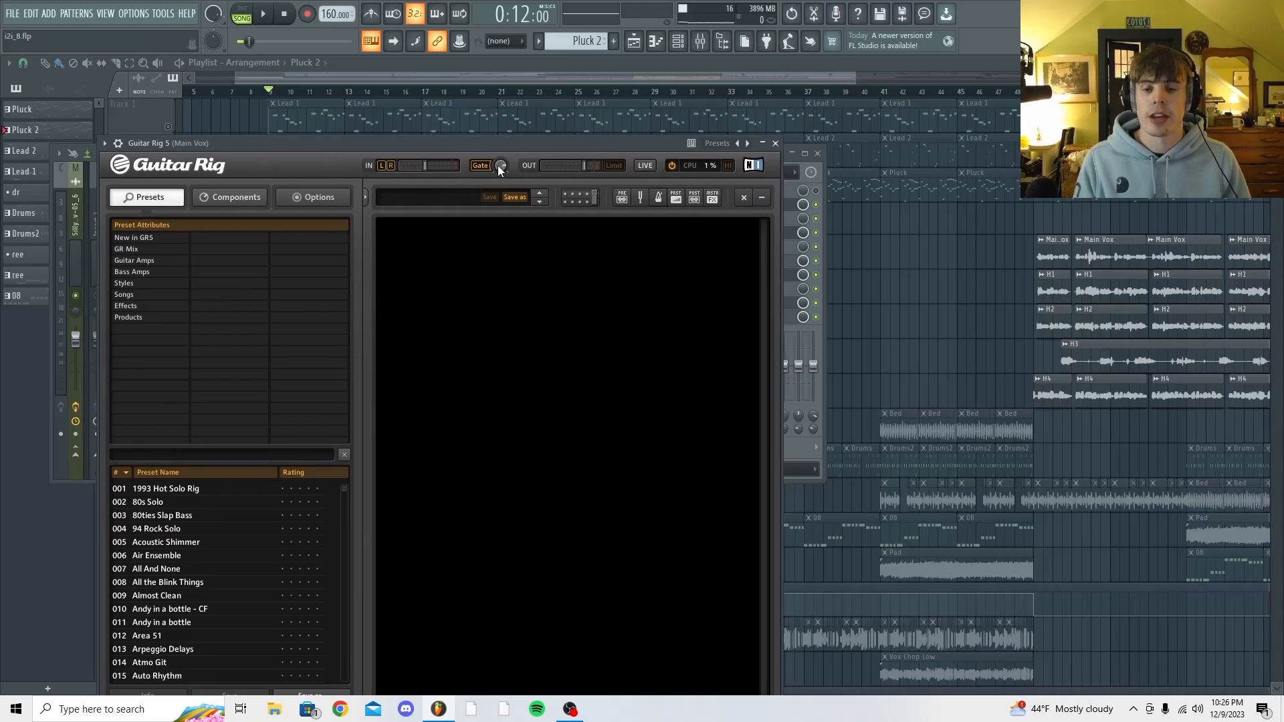
pyautogui.press('space')
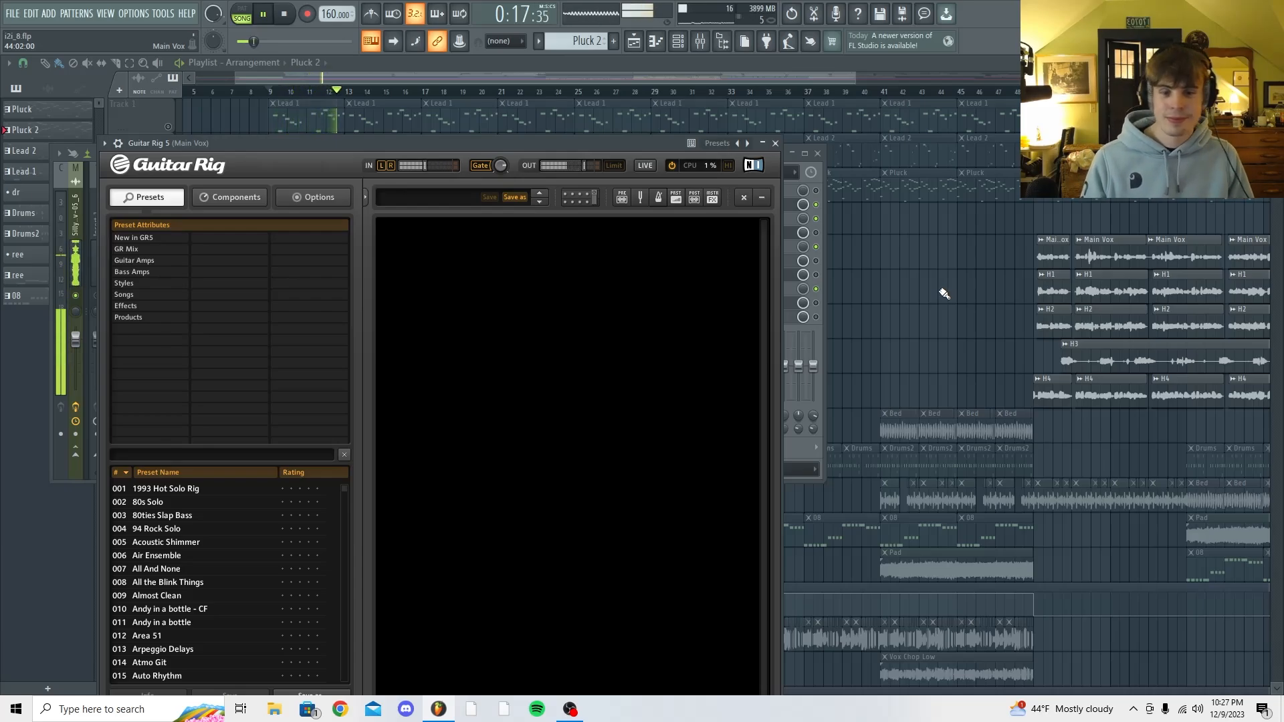
pyautogui.press('space')
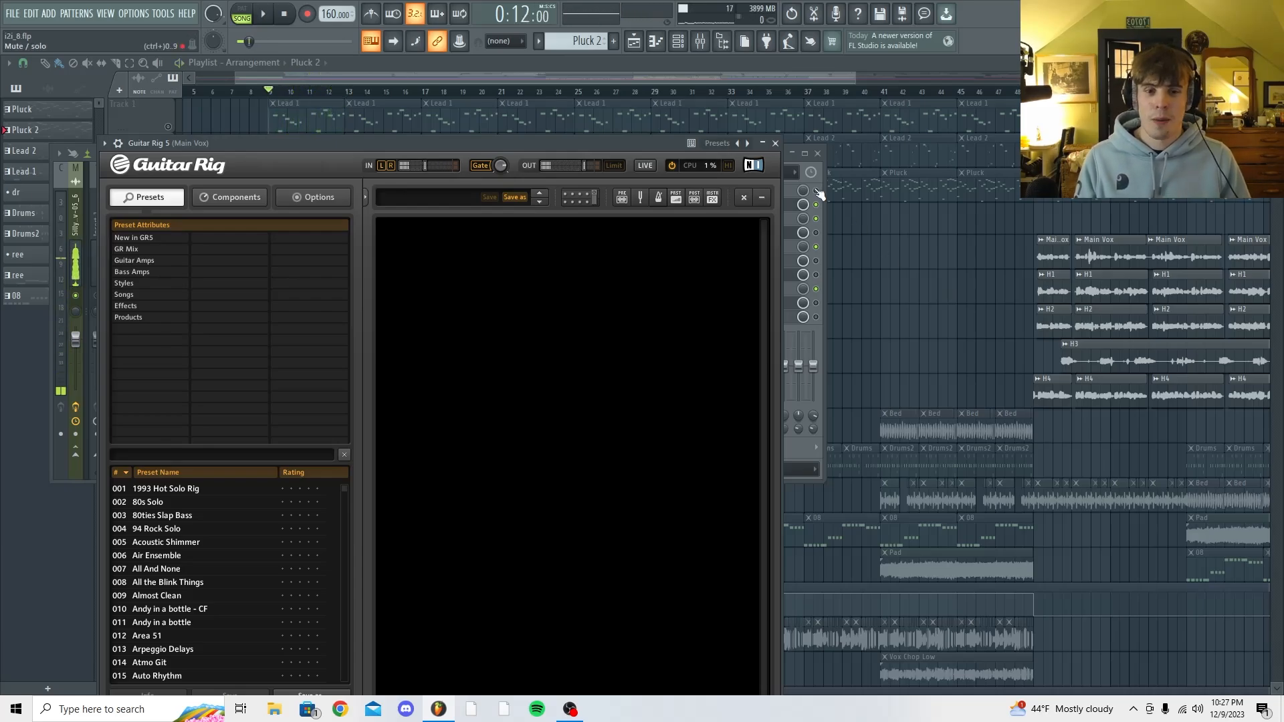
# Close Guitar Rig 5 and examine Auto-Tune Artist on the Main Vox track while playing the vocals.
pyautogui.click(775, 143)
pyautogui.moveTo(580, 207); pyautogui.dragTo(616, 177)
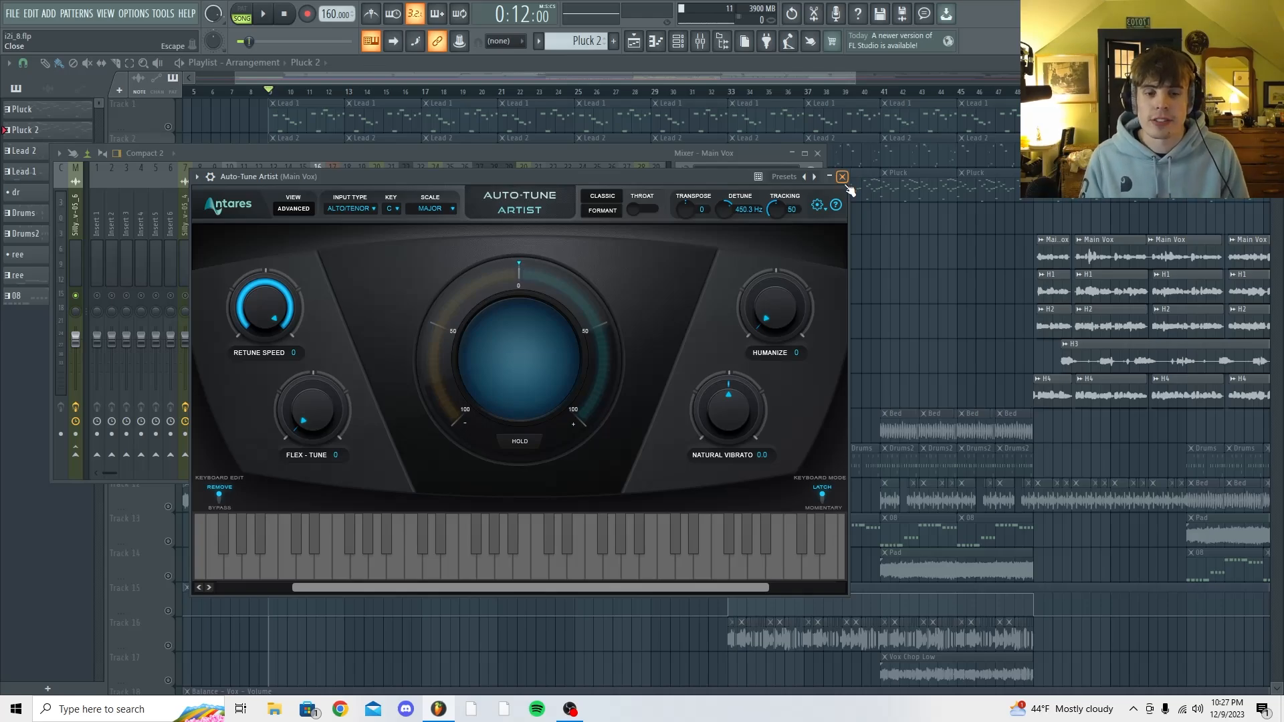
pyautogui.press('space')
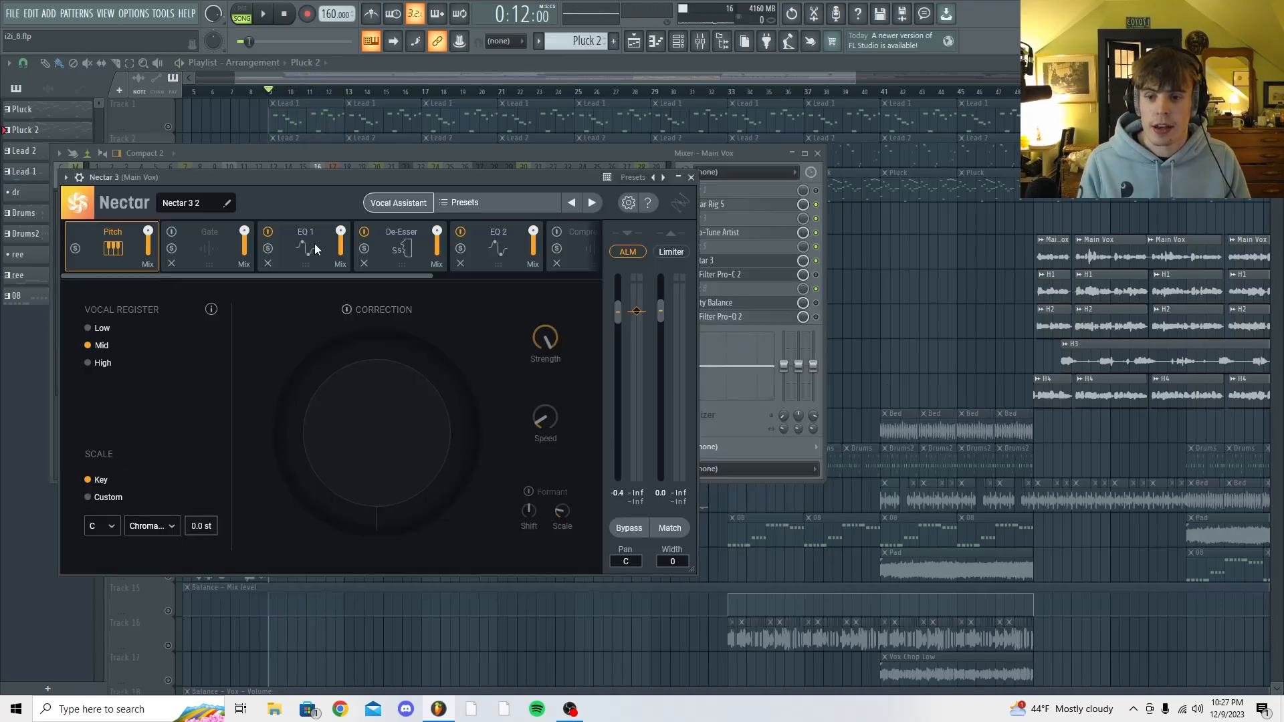
# Review the EQ 1, De-Esser and EQ 2 modules of Nectar 3 on Main Vox and play back the vocals.
pyautogui.click(316, 249)
pyautogui.click(394, 262)
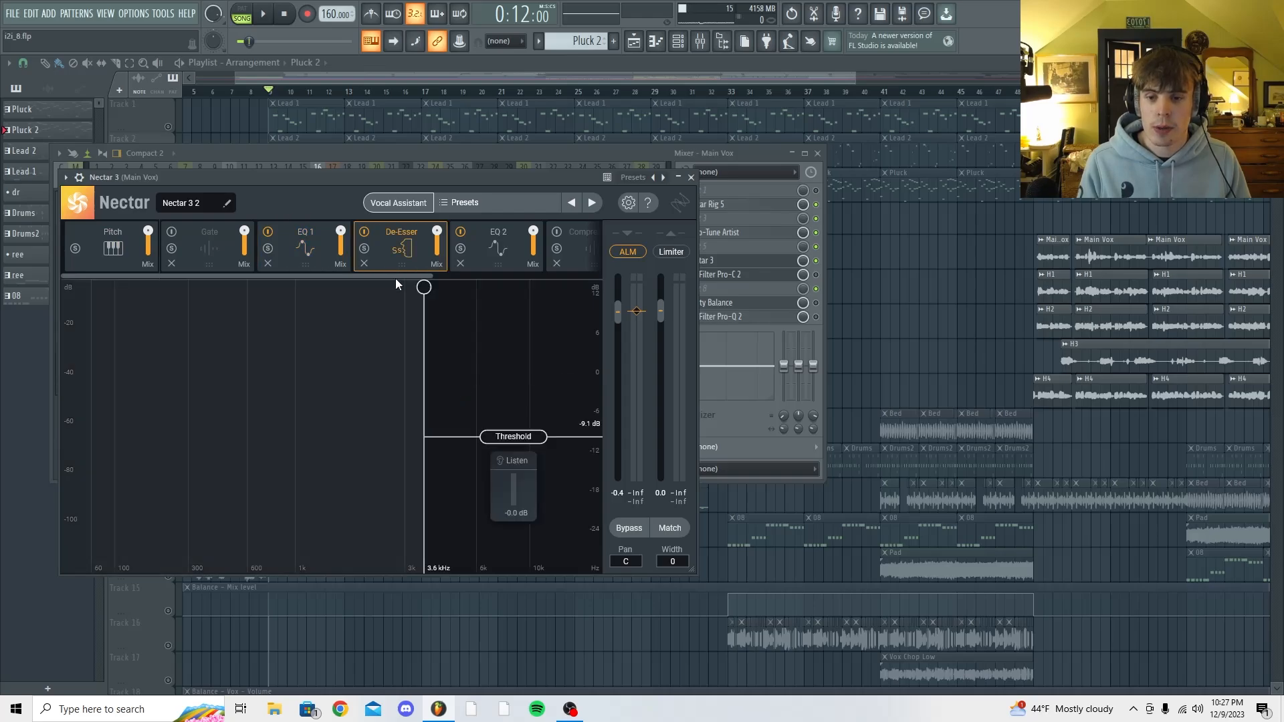
pyautogui.click(453, 258)
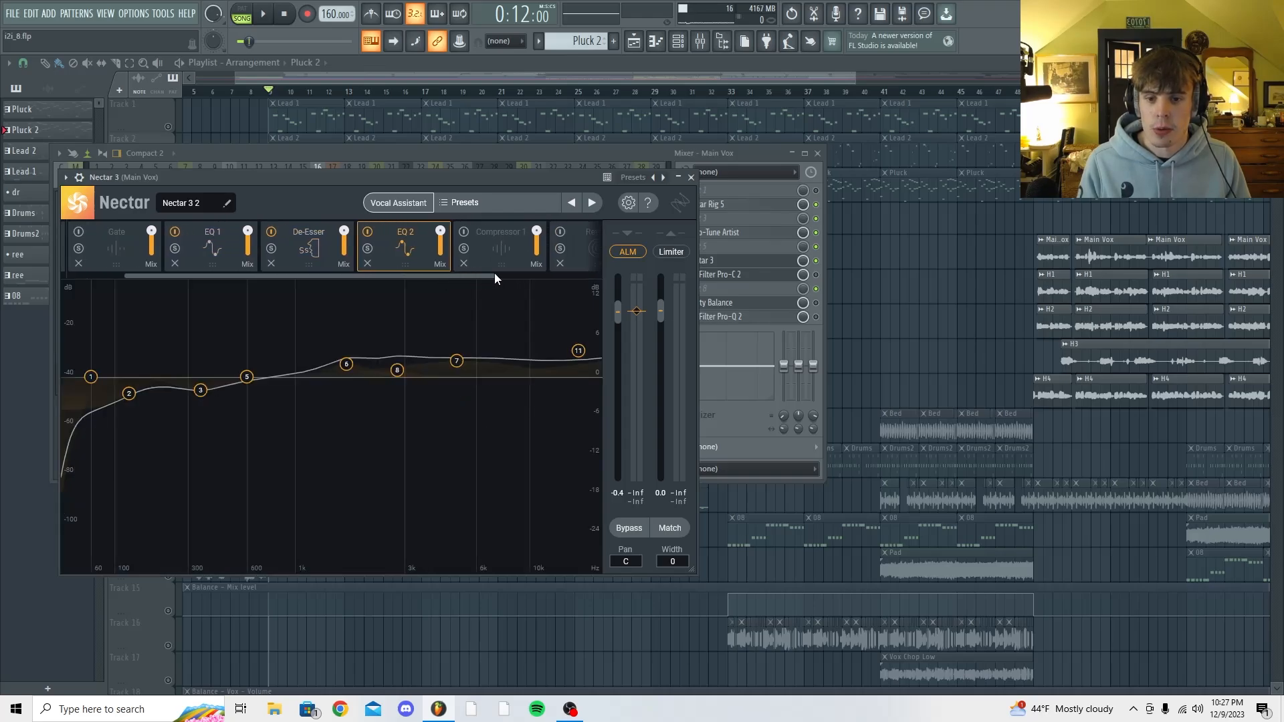
pyautogui.press('space')
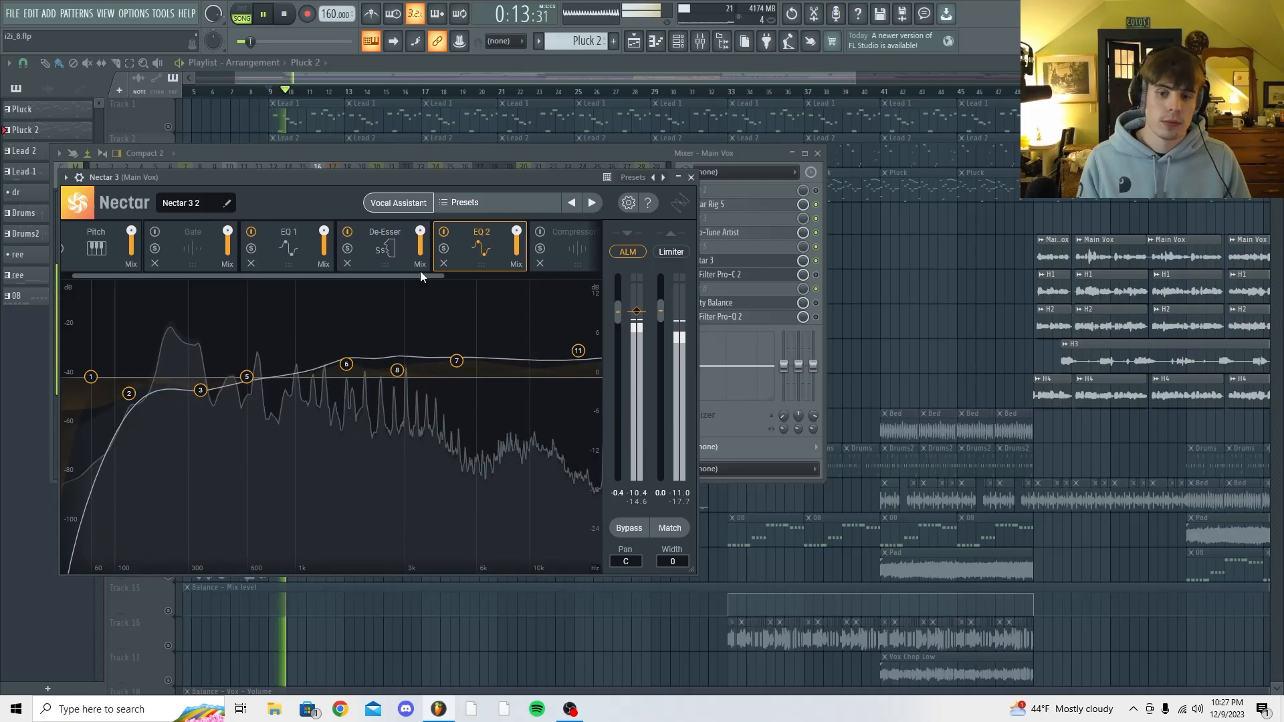
pyautogui.press('space')
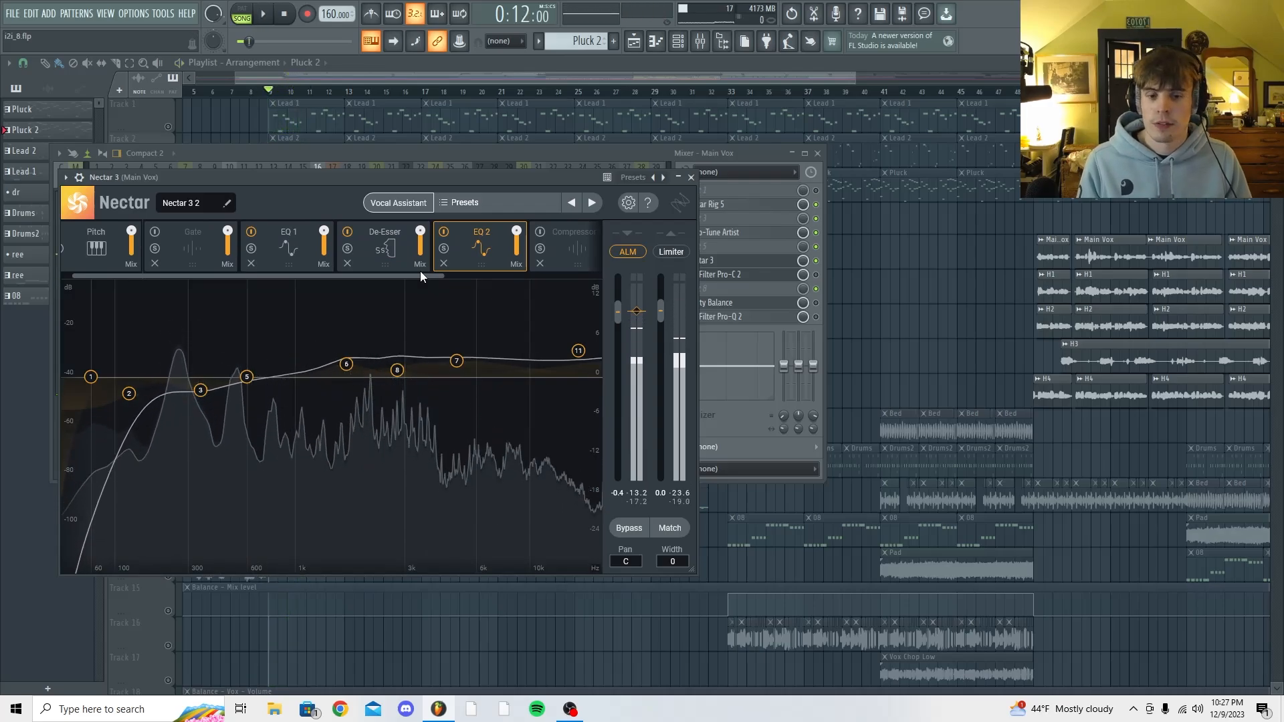
# Check FabFilter Pro-C 2's Vocals presets on Main Vox and listen to the compressed vocals and panned harmony tracks.
pyautogui.click(716, 274)
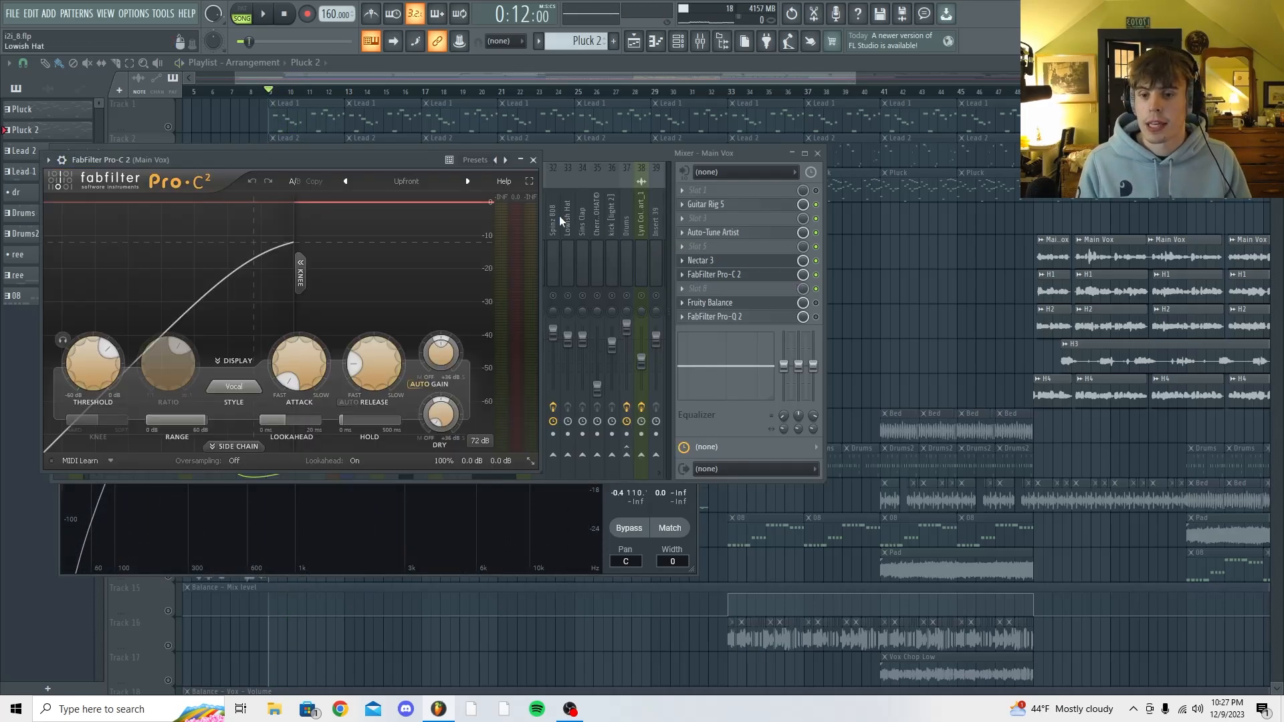
pyautogui.click(427, 182)
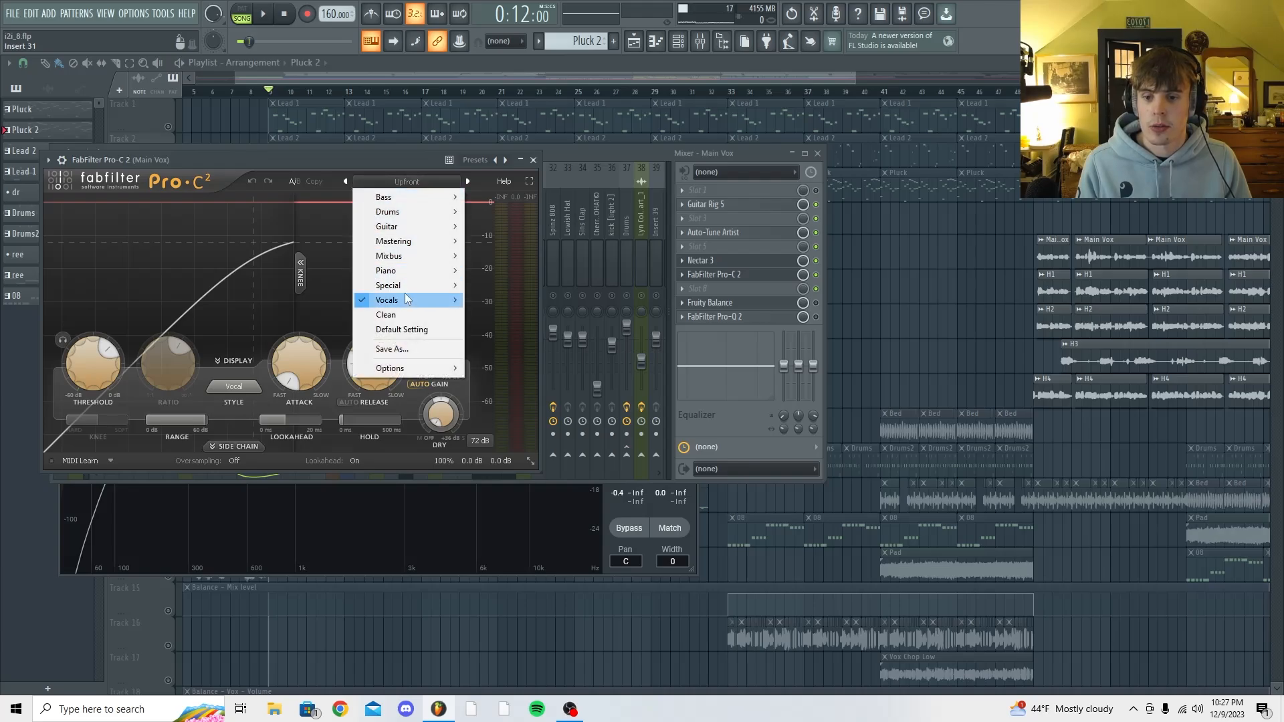
pyautogui.moveTo(404, 298)
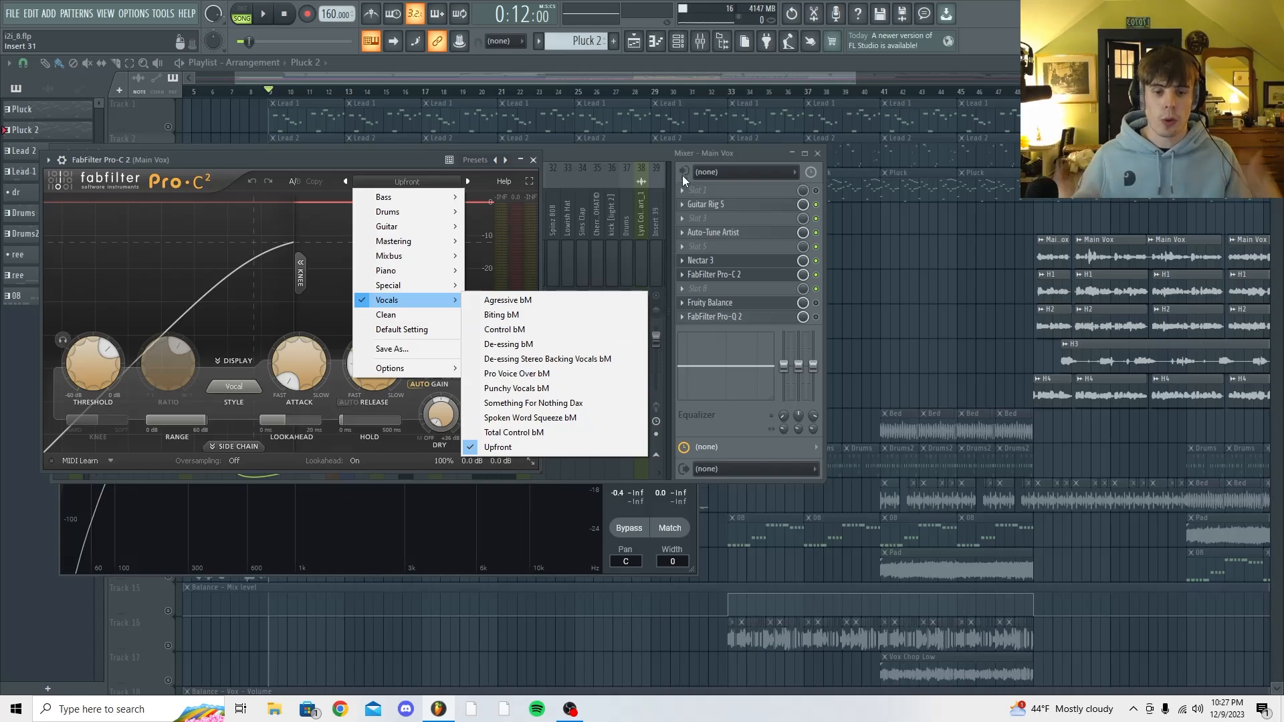
pyautogui.click(592, 158)
pyautogui.press('space')
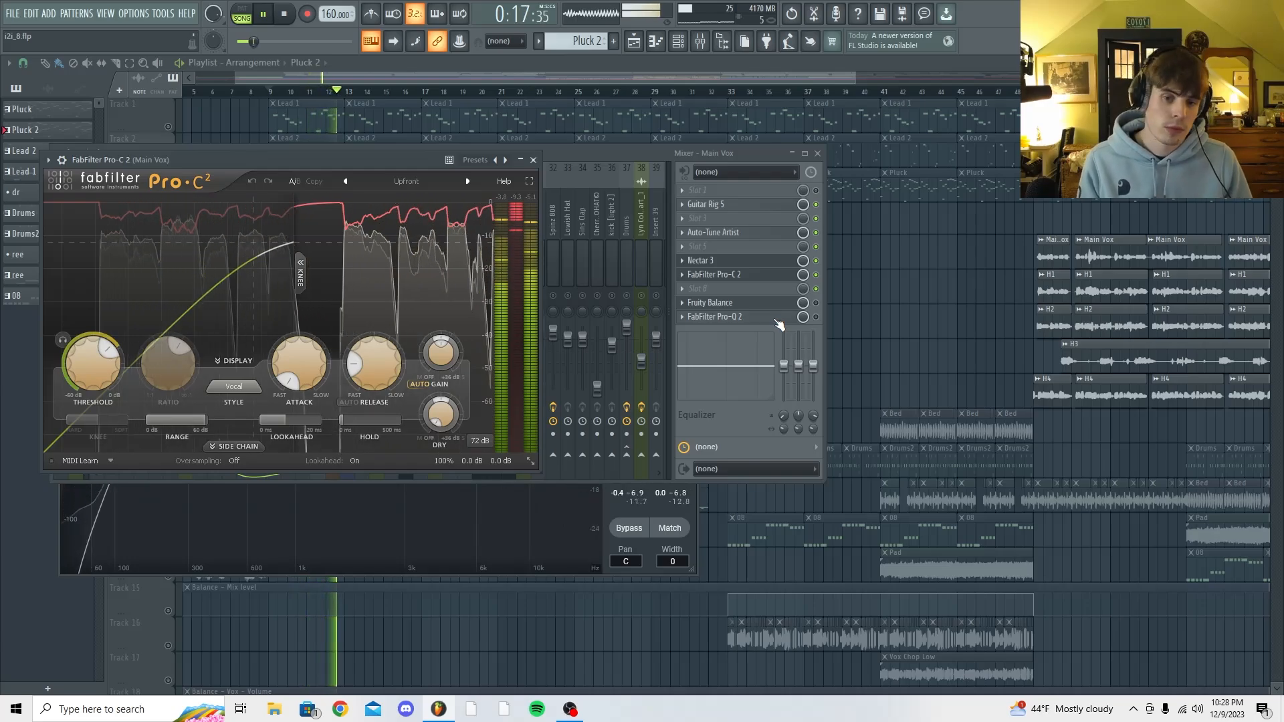
pyautogui.press('space')
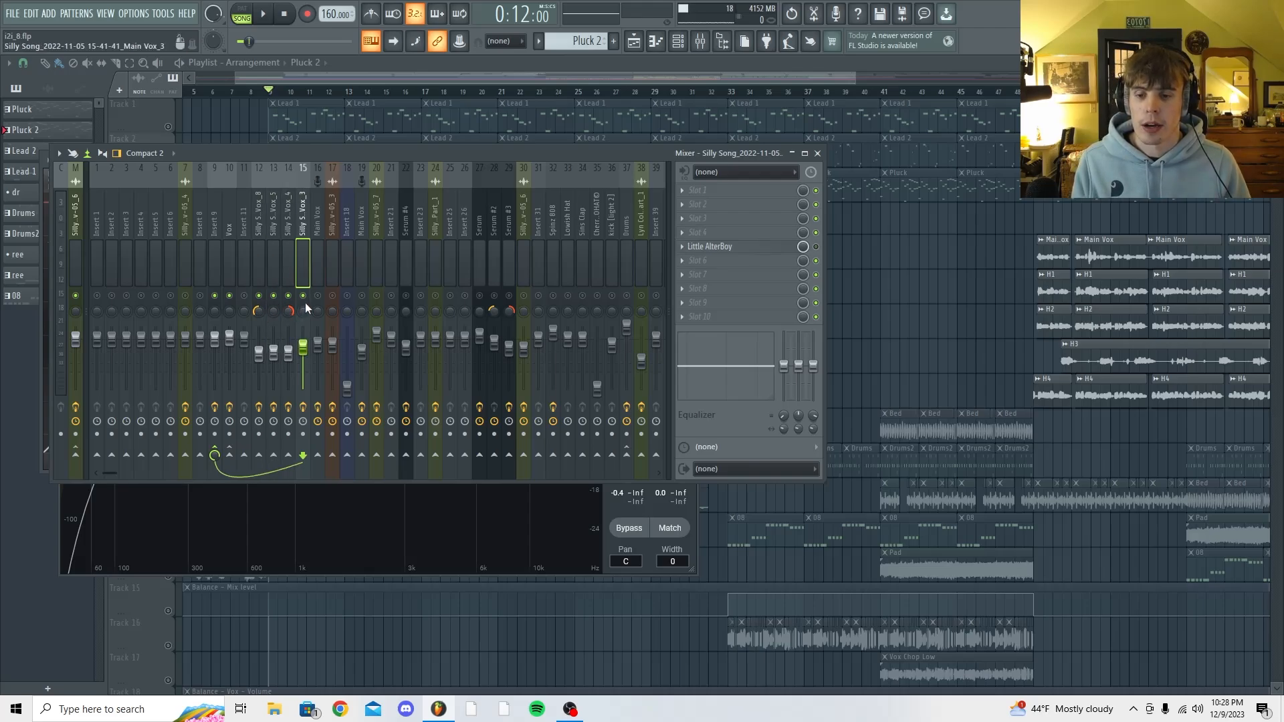
pyautogui.press('space')
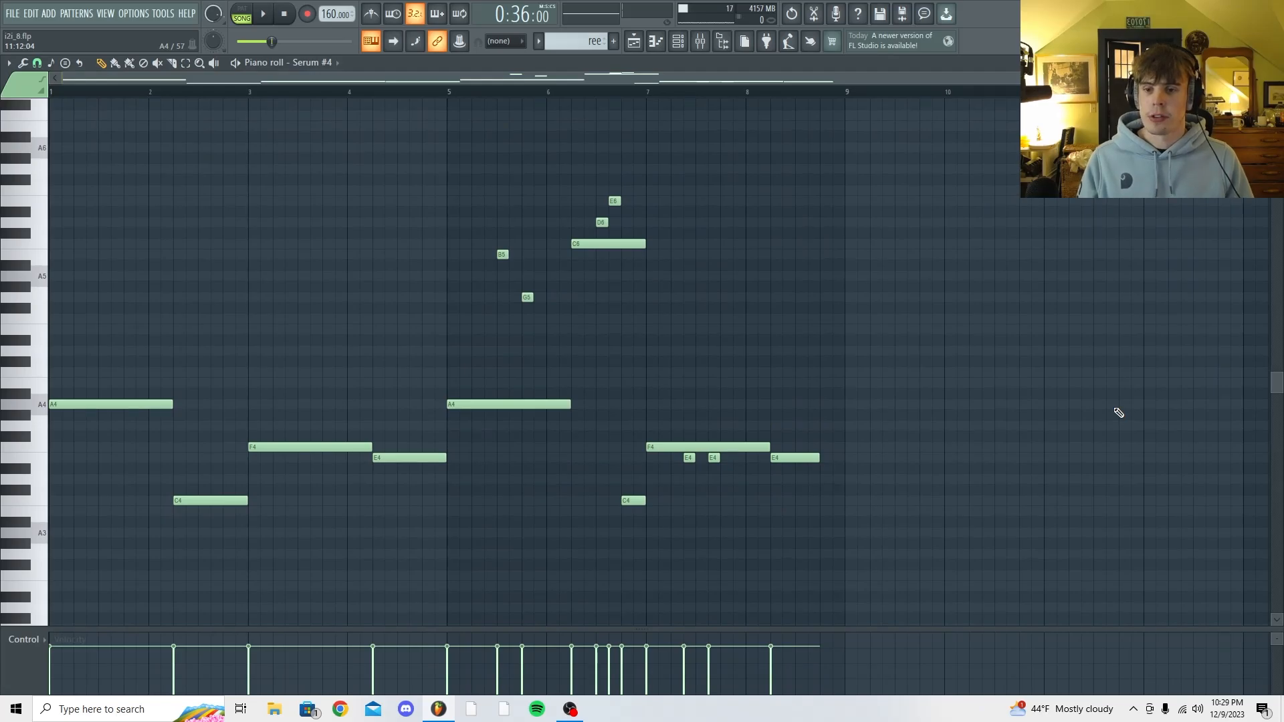
# Play back the ree pattern of Serum #4 and audition its oscillators, filter and effects with a few notes.
pyautogui.press('space')
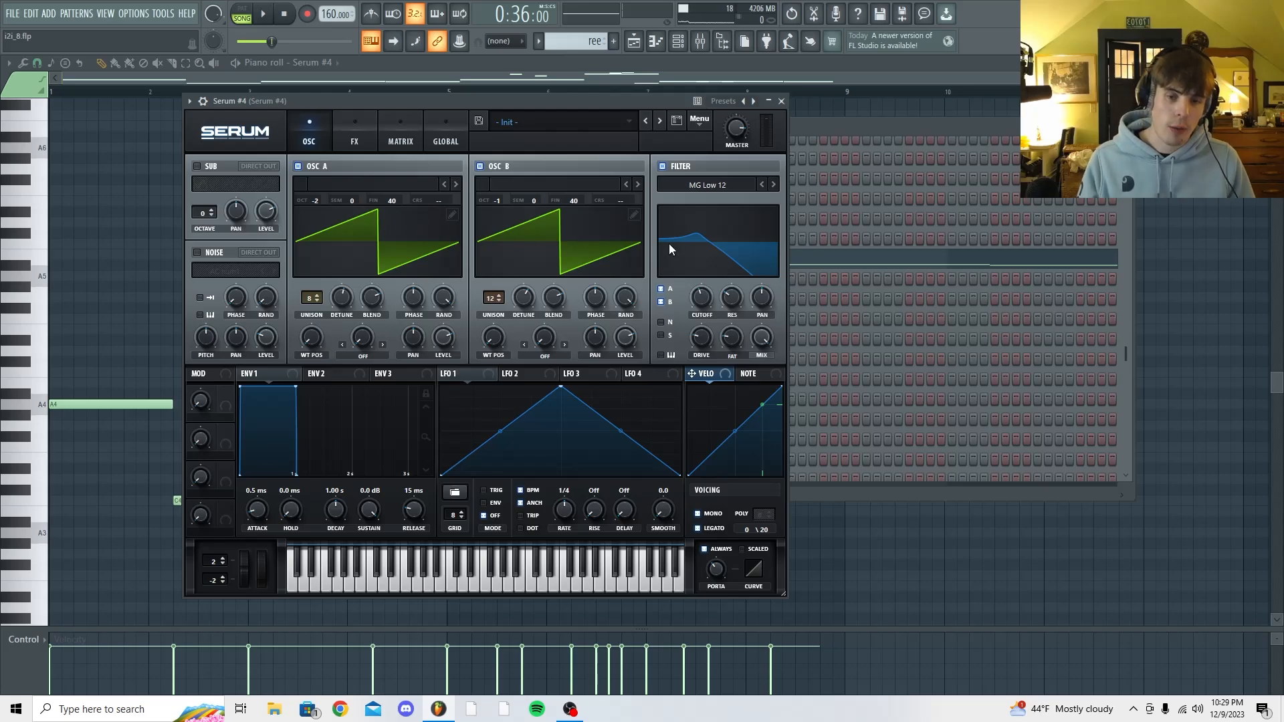
pyautogui.moveTo(706, 299)
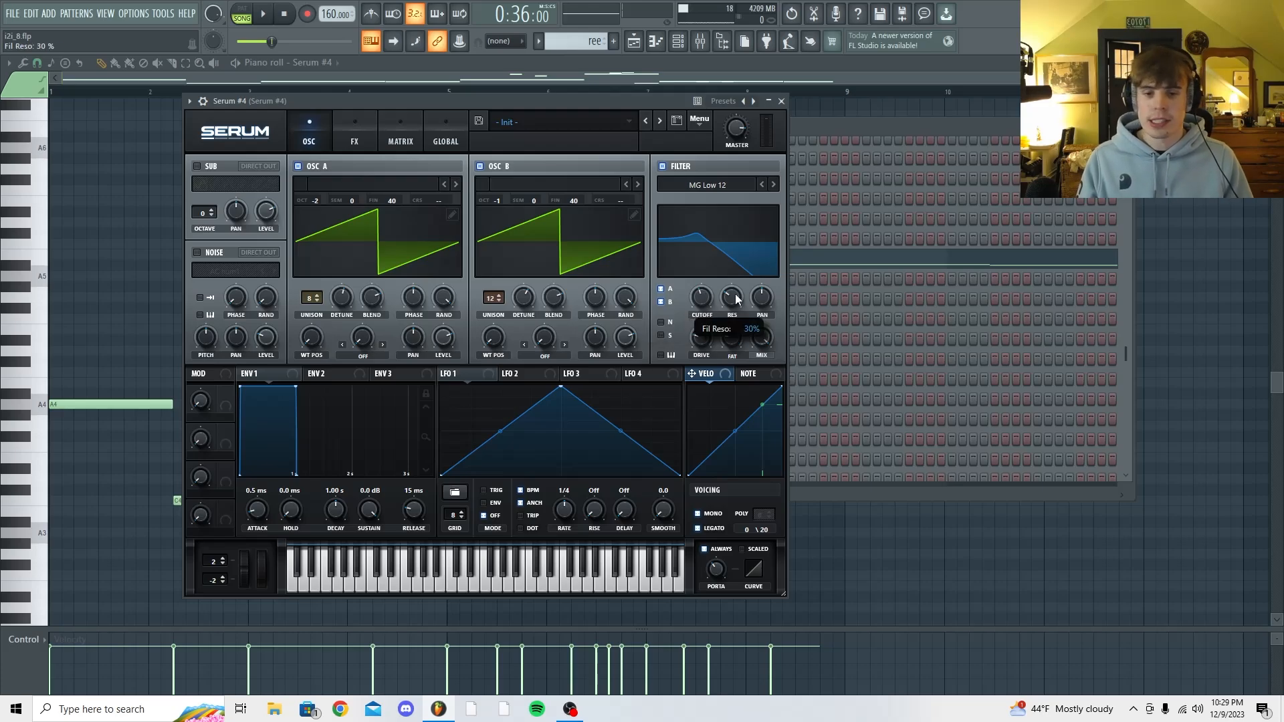
pyautogui.press('r')
pyautogui.press('r')
pyautogui.press('v')
pyautogui.press('r')
pyautogui.press('v')
pyautogui.press('r')
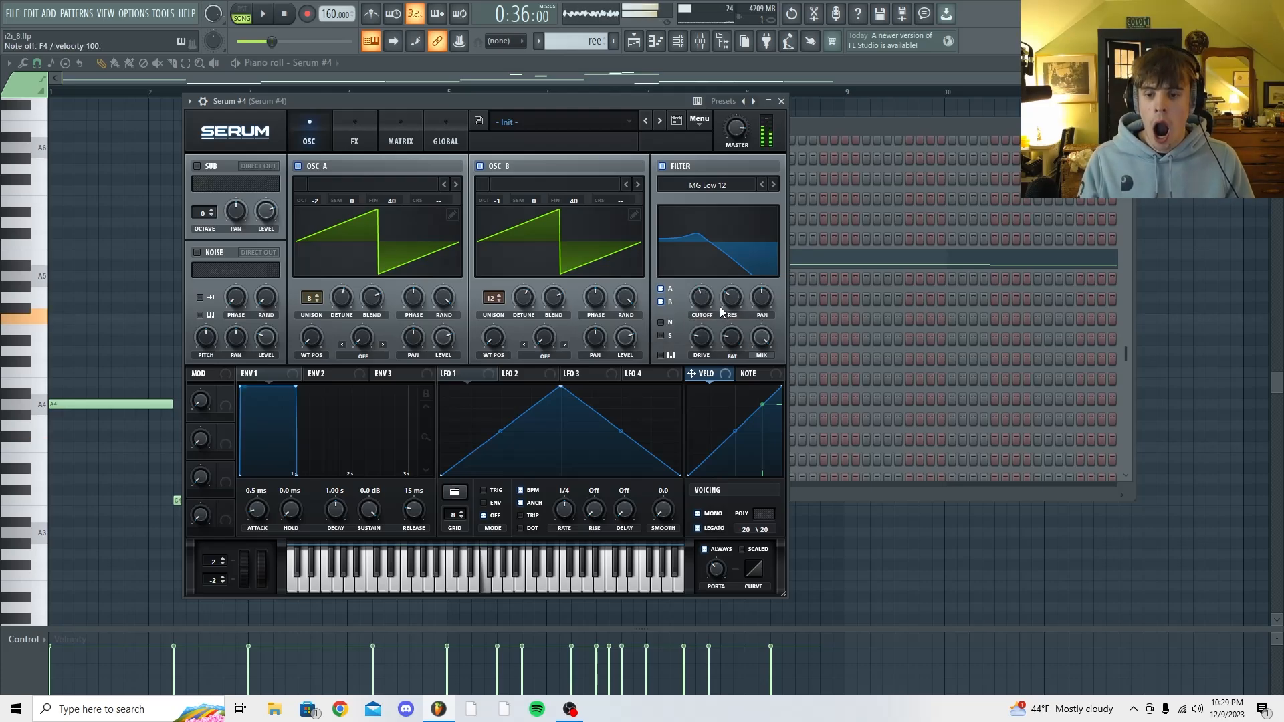
pyautogui.click(355, 134)
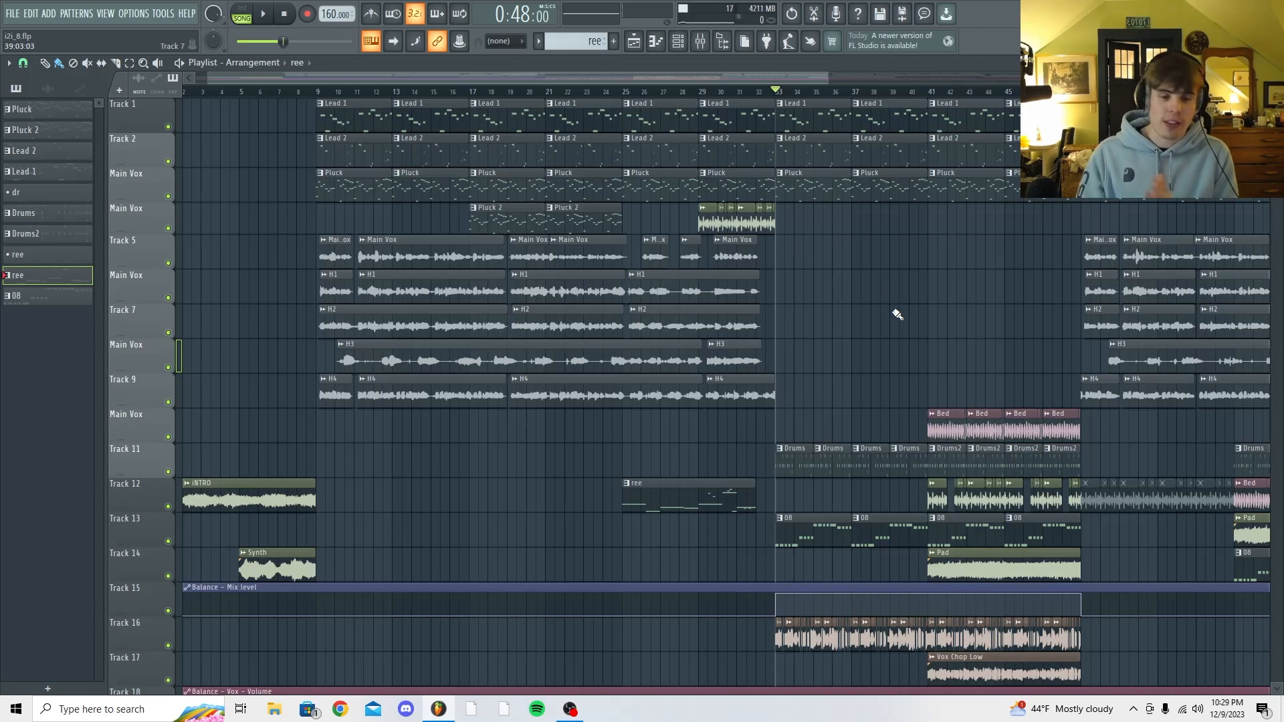
# Play back the arrangement from bar 33, where the drums and 808 come in.
pyautogui.press('space')
pyautogui.scroll(-1, 898, 314)
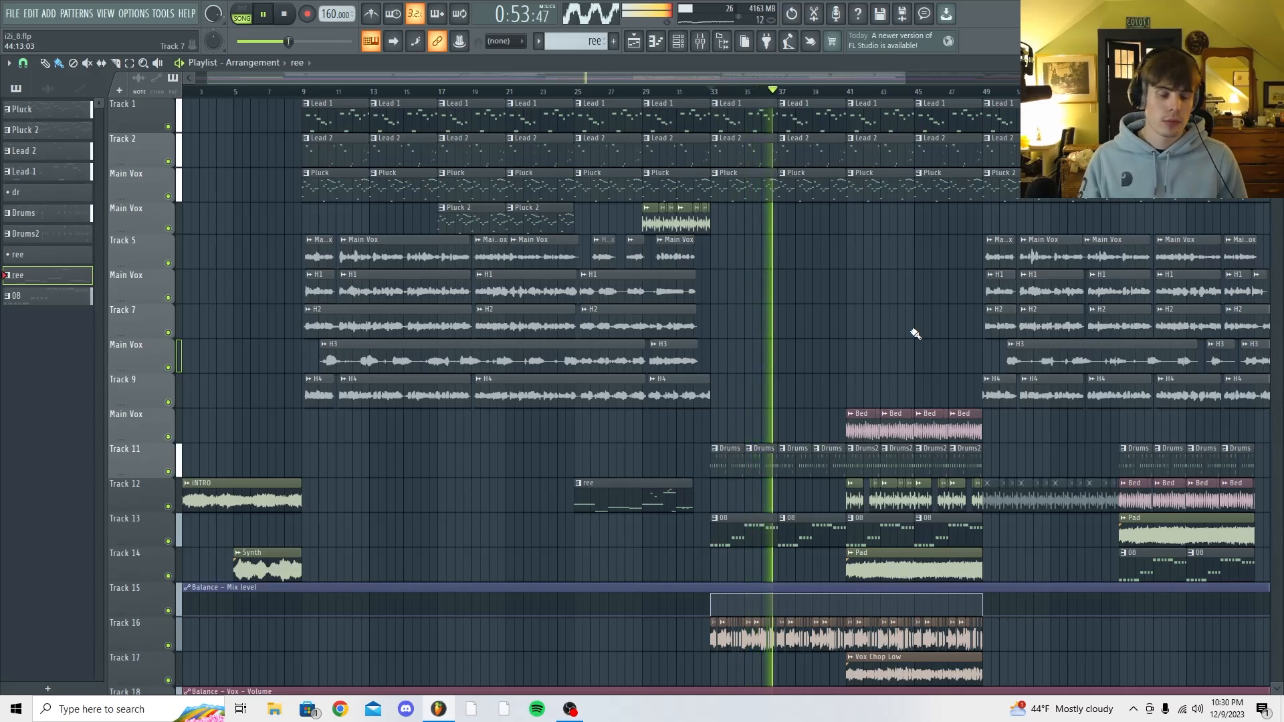
pyautogui.press('space')
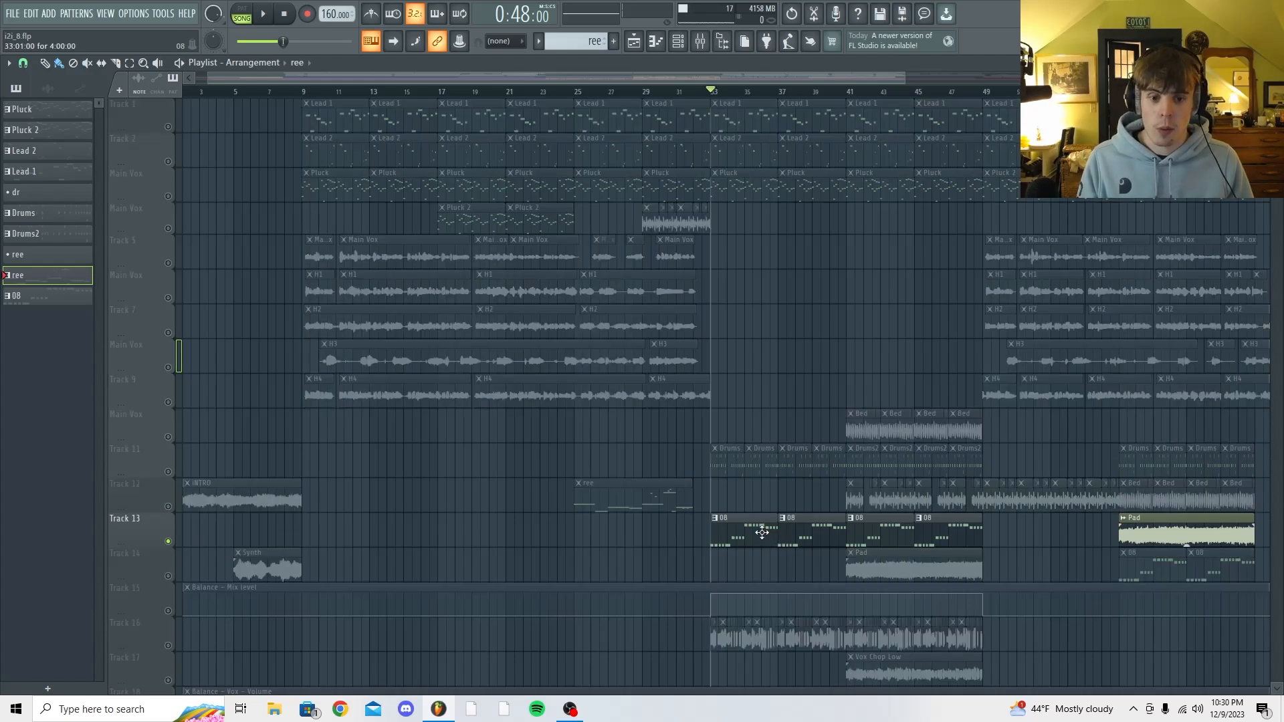
# Play back the 808 pattern on Track 13 and preview its Spinz 808 sample in the sampler.
pyautogui.doubleClick(762, 531)
pyautogui.press('space')
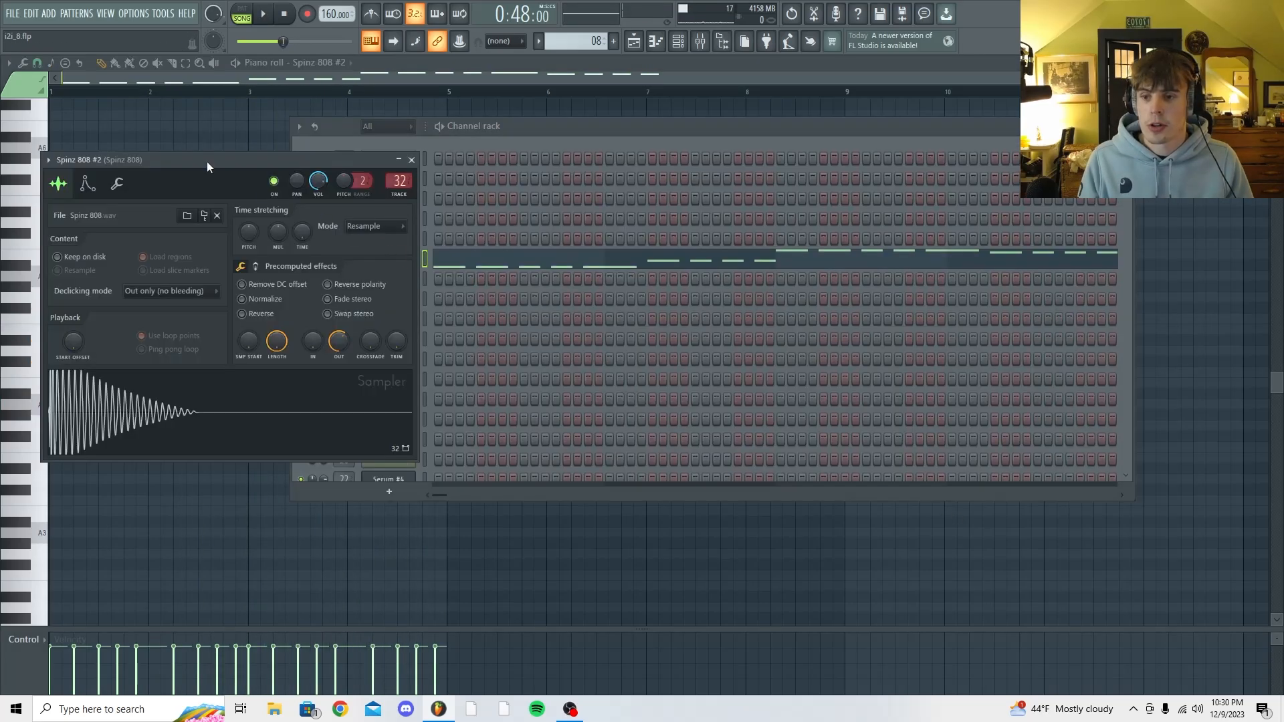
pyautogui.moveTo(206, 162); pyautogui.dragTo(430, 187)
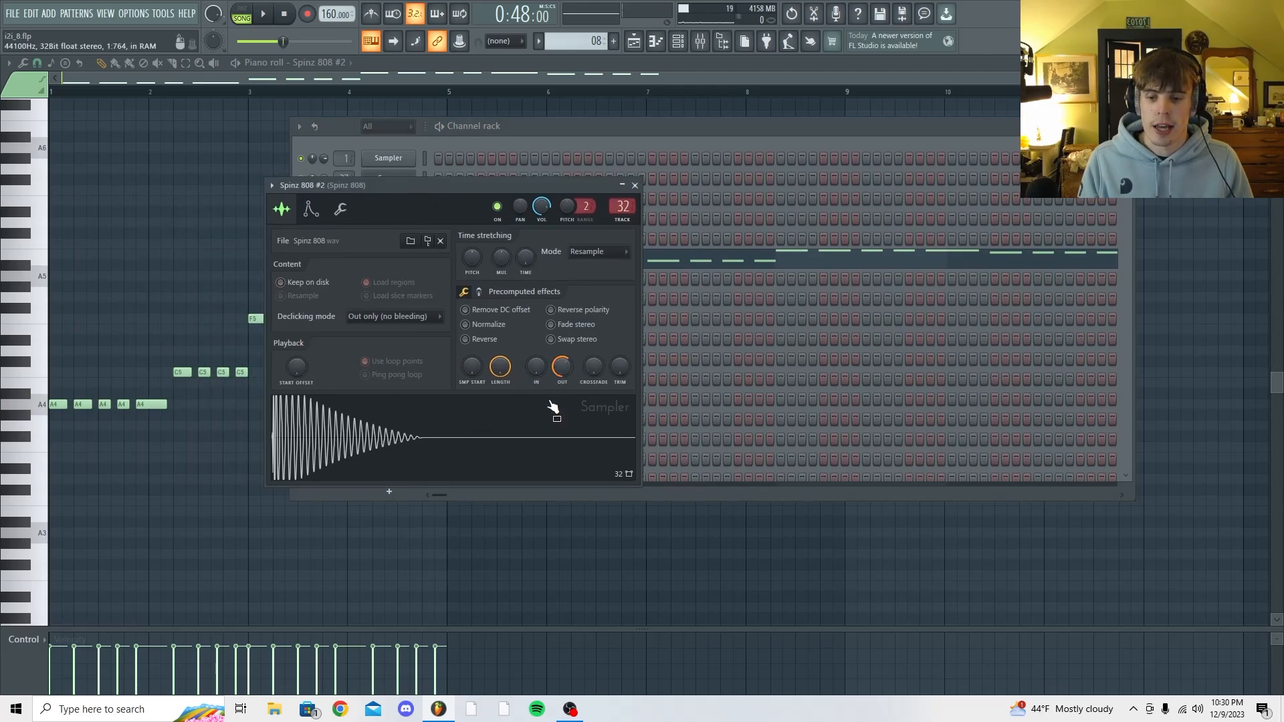
pyautogui.click(561, 426)
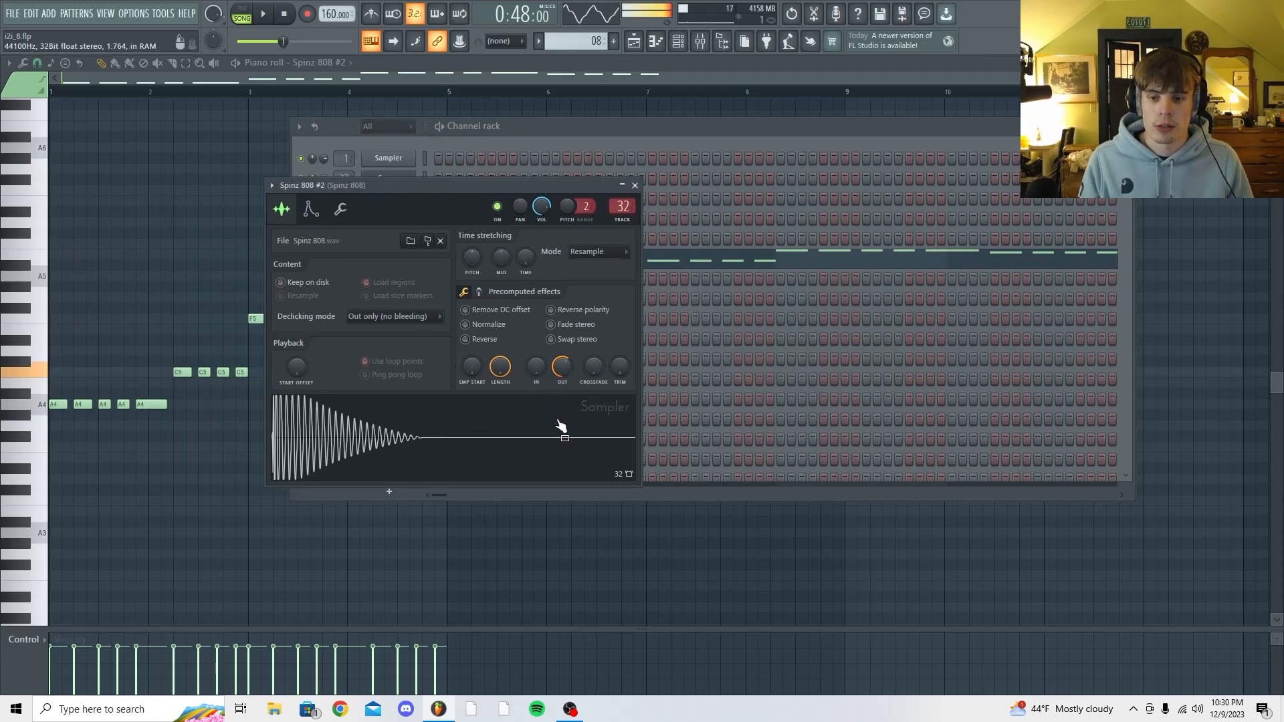
# Examine the Fruity peak controller on the Spinz 808 mixer track while playing back the 808.
pyautogui.click(634, 42)
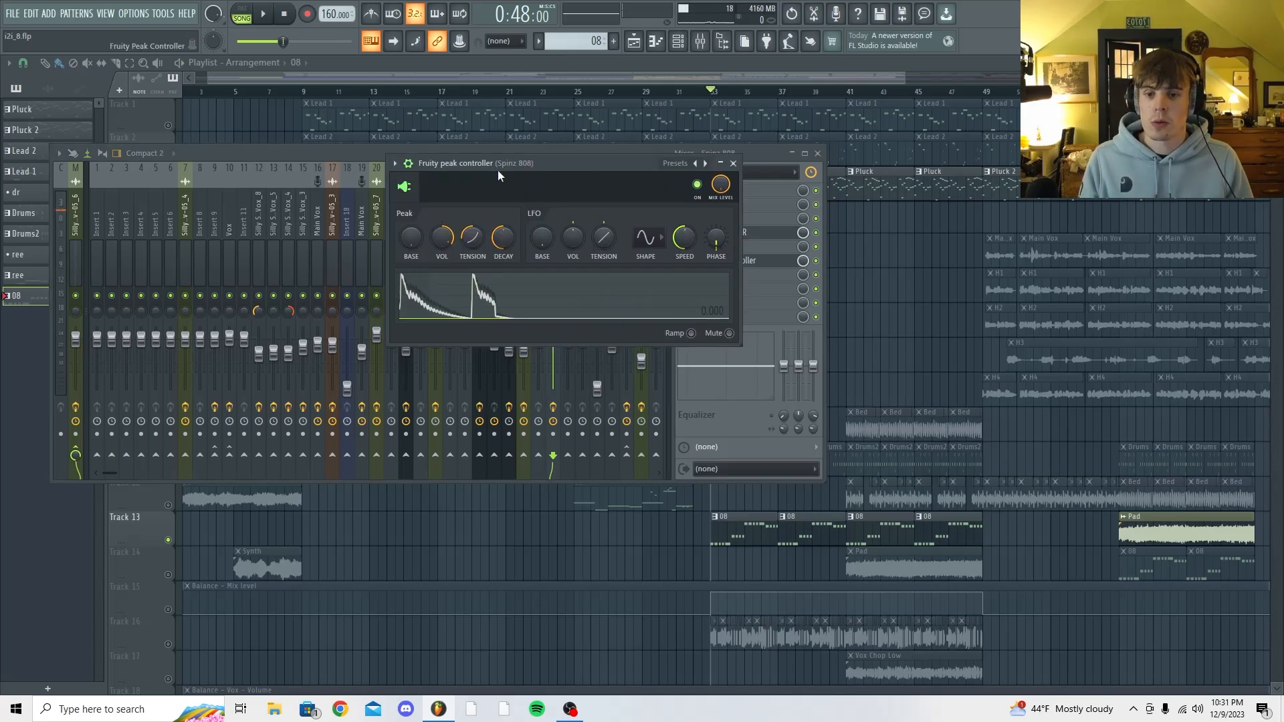
pyautogui.moveTo(506, 170); pyautogui.dragTo(699, 208)
pyautogui.press('space')
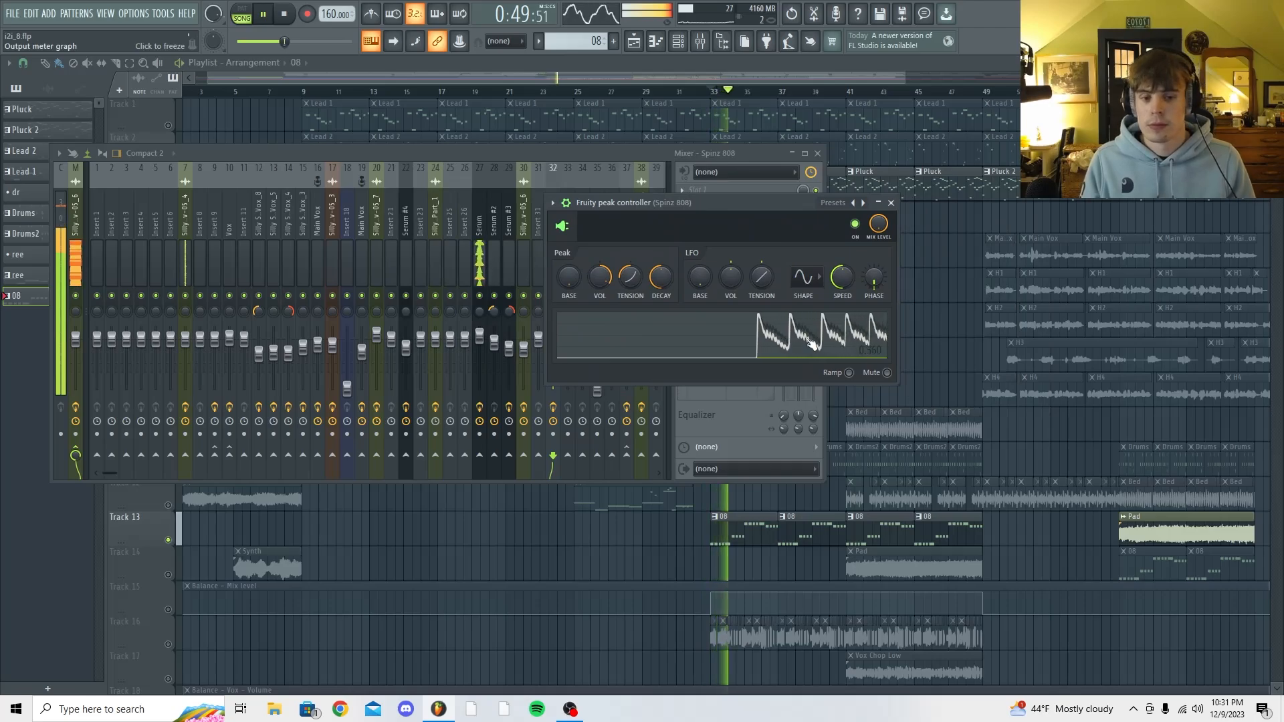
pyautogui.press('space')
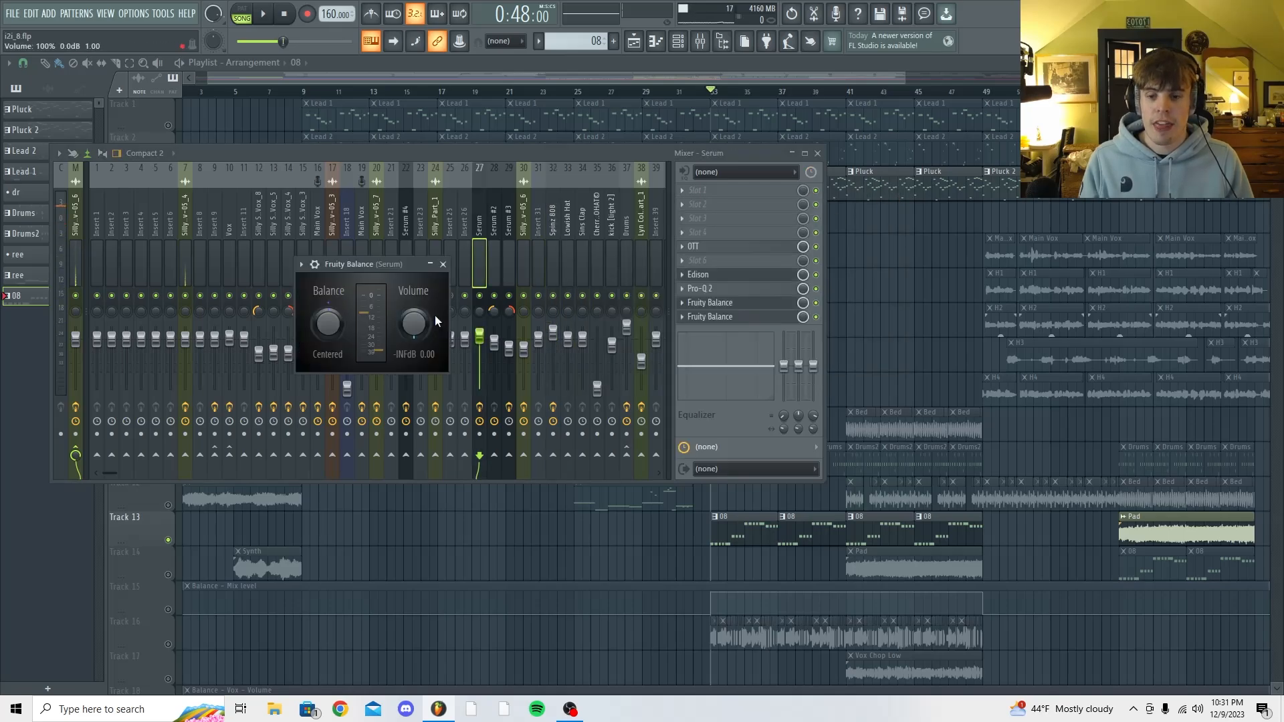
# Link the Volume of Fruity Balance on the Serum mixer track to Peak ctrl - Peak and play back the arrangement to check the sidechain.
pyautogui.moveTo(364, 260); pyautogui.dragTo(435, 224)
pyautogui.rightClick(484, 294)
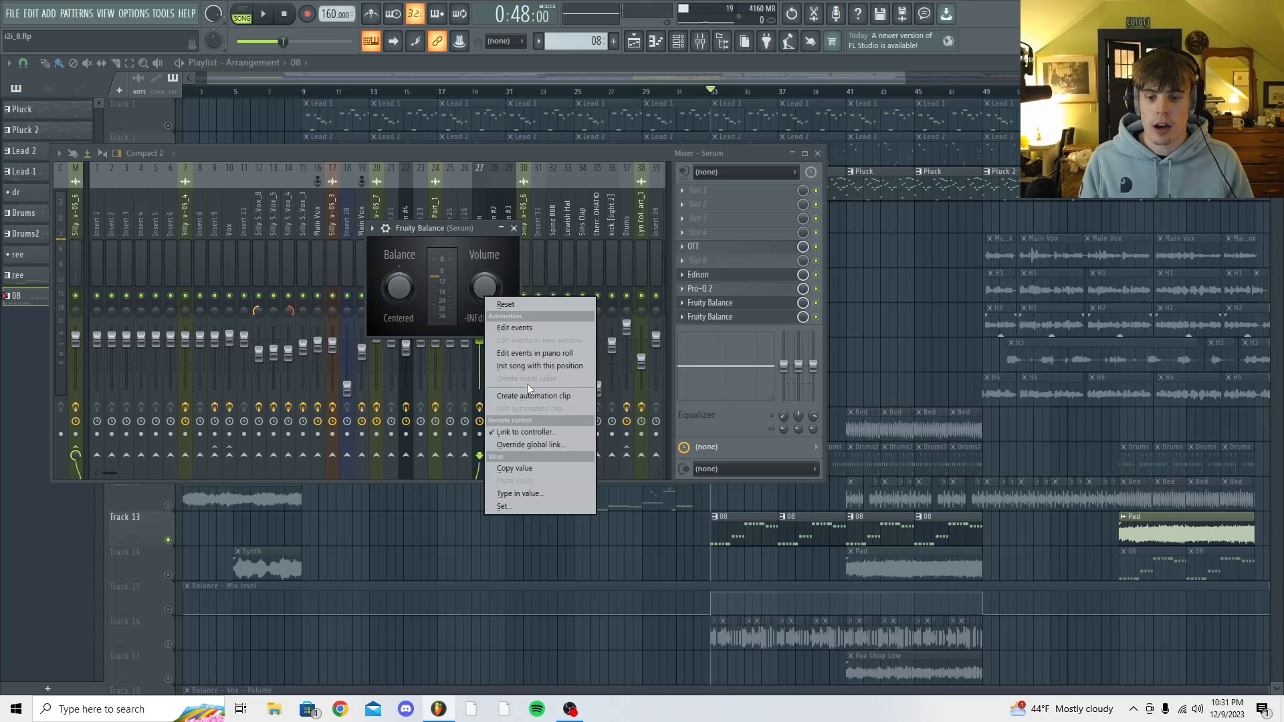
pyautogui.click(535, 434)
pyautogui.click(644, 345)
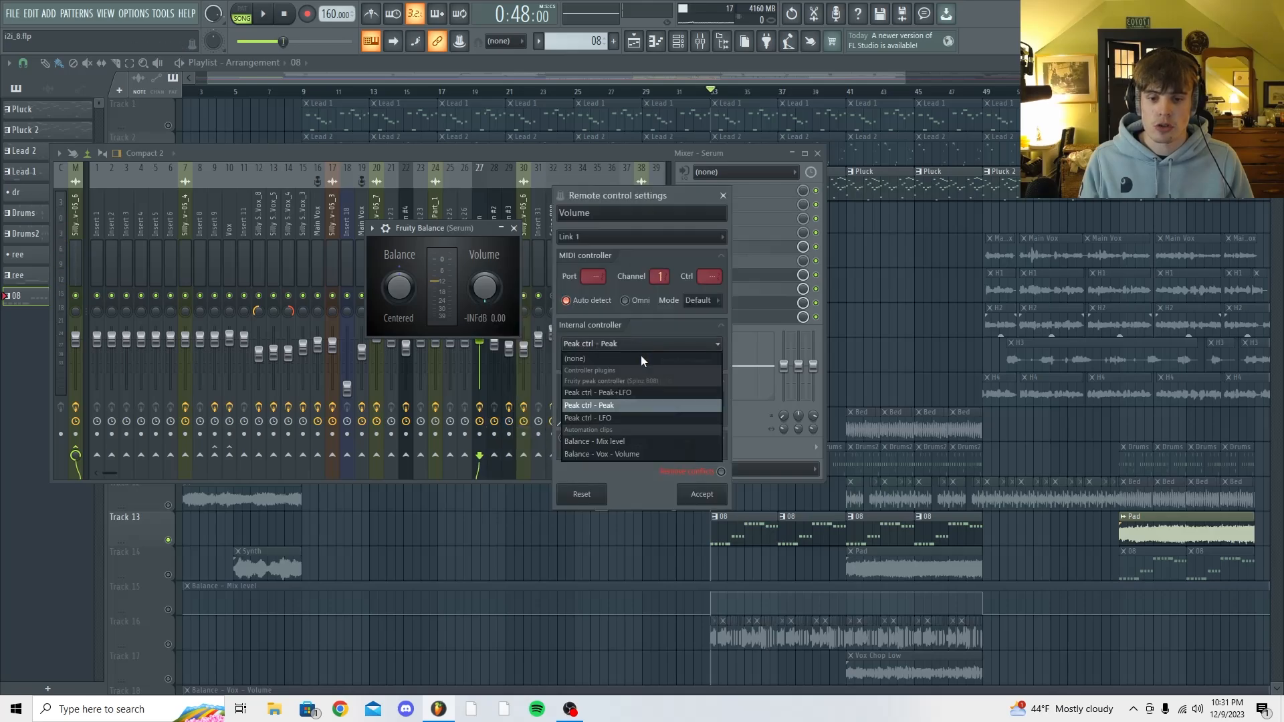
pyautogui.click(631, 404)
pyautogui.click(701, 494)
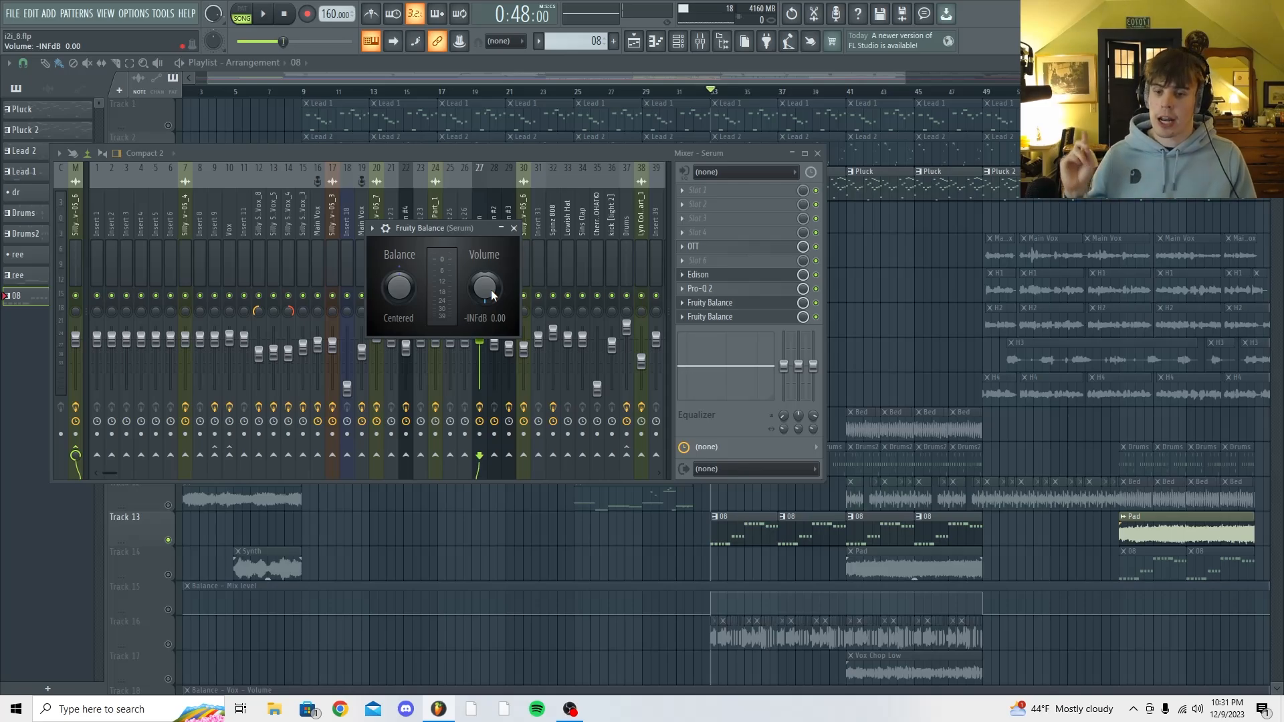
pyautogui.press('space')
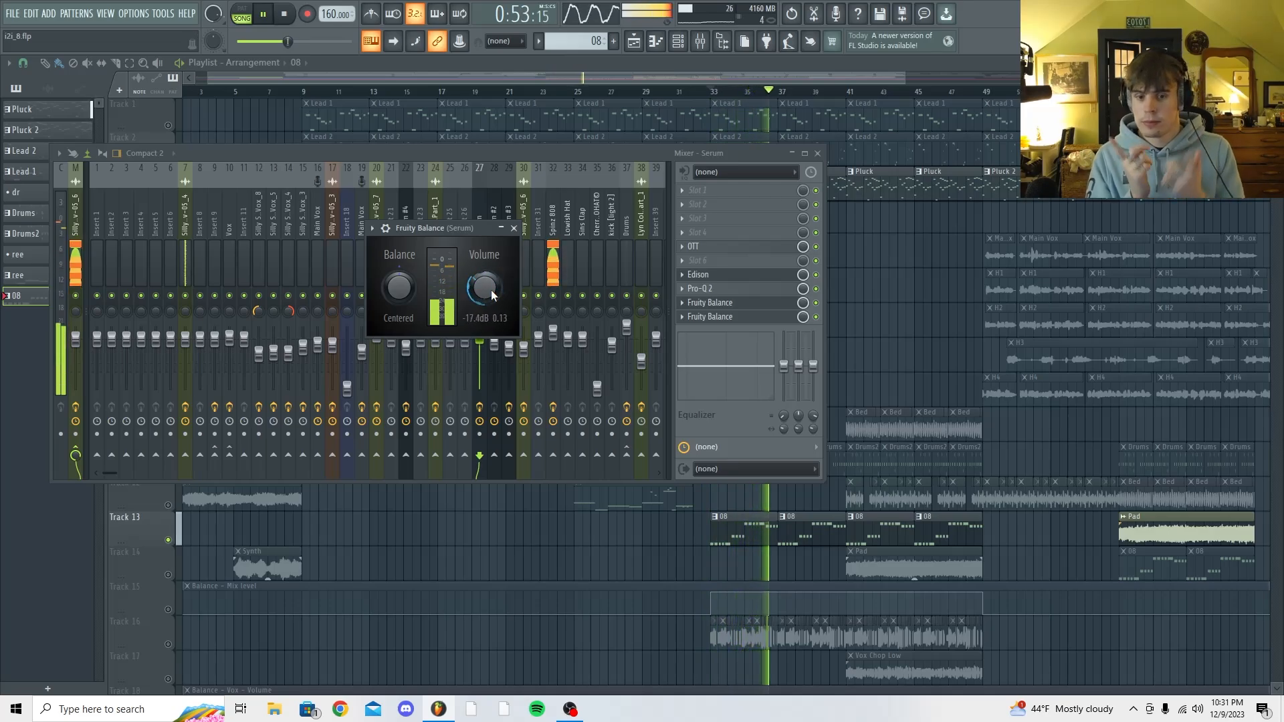
pyautogui.press('space')
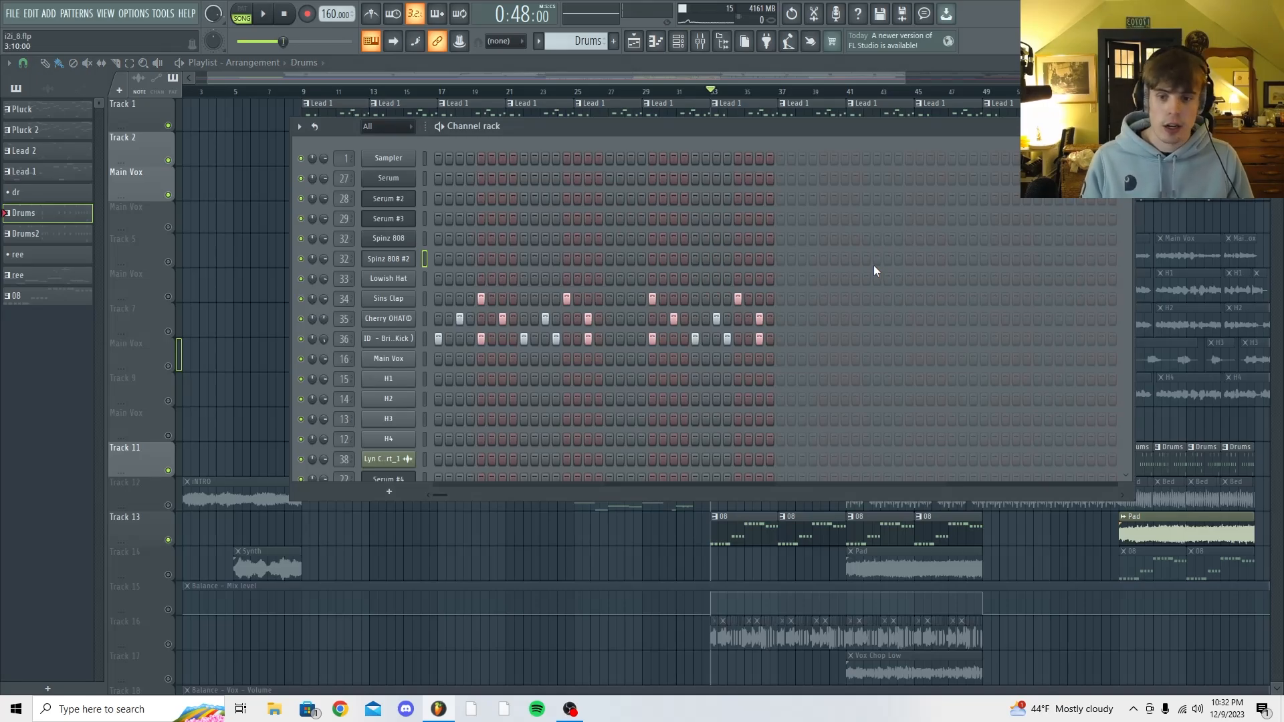
# Play back the Drums pattern with its clap, hat and kick steps shown in the channel rack.
pyautogui.press('space')
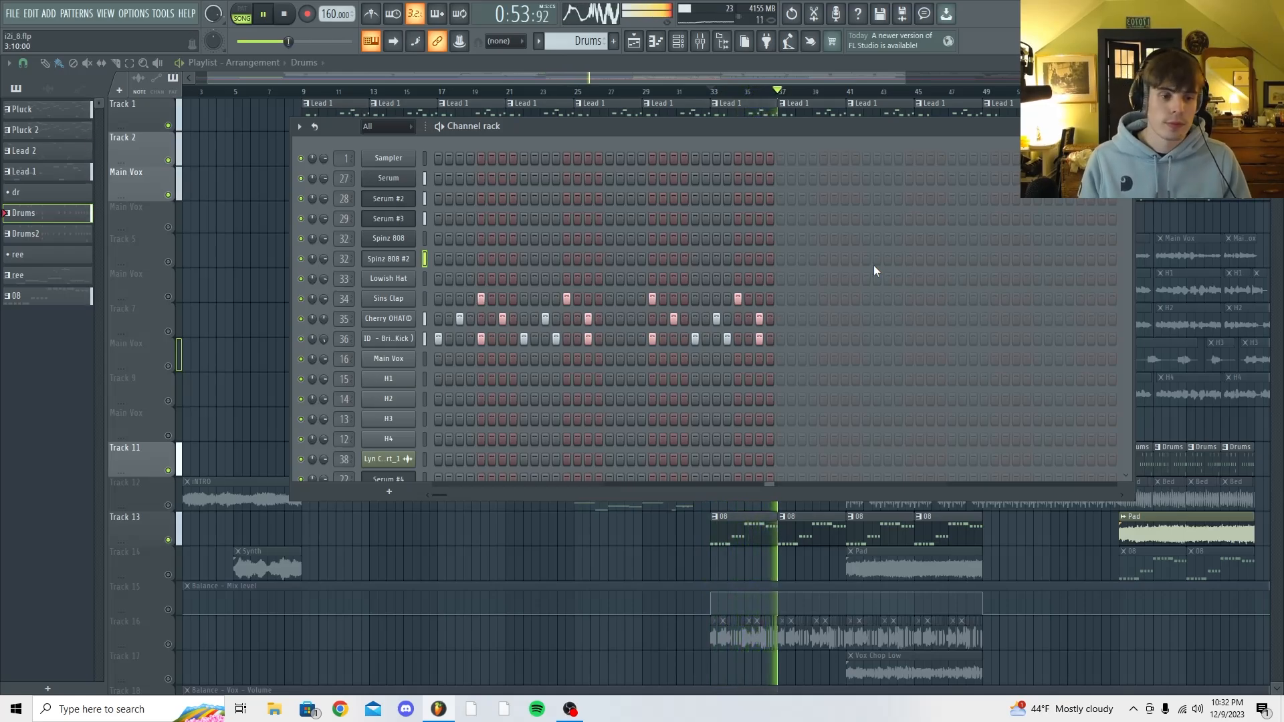
pyautogui.scroll(2, 438, 437)
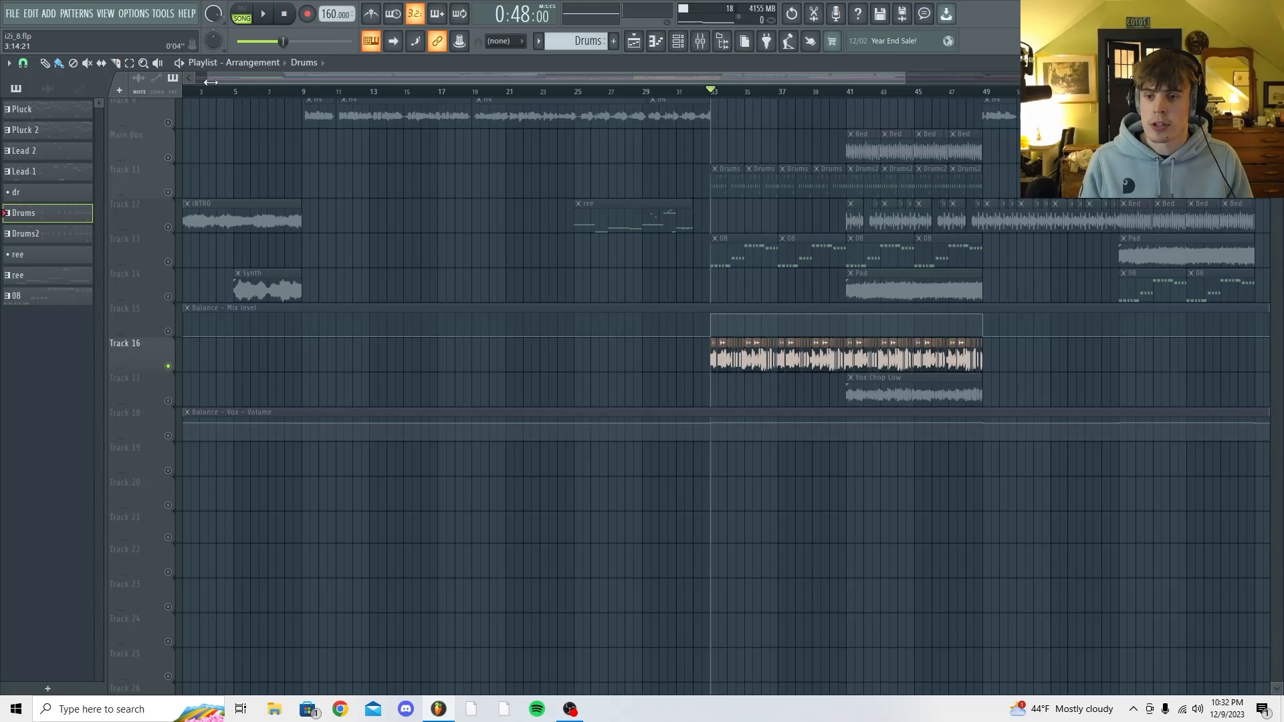
# Play back the uncut Silly Song_2 vocal clip on Track 21 in solo from bar 33.
pyautogui.moveTo(210, 81); pyautogui.dragTo(432, 113)
pyautogui.press('space')
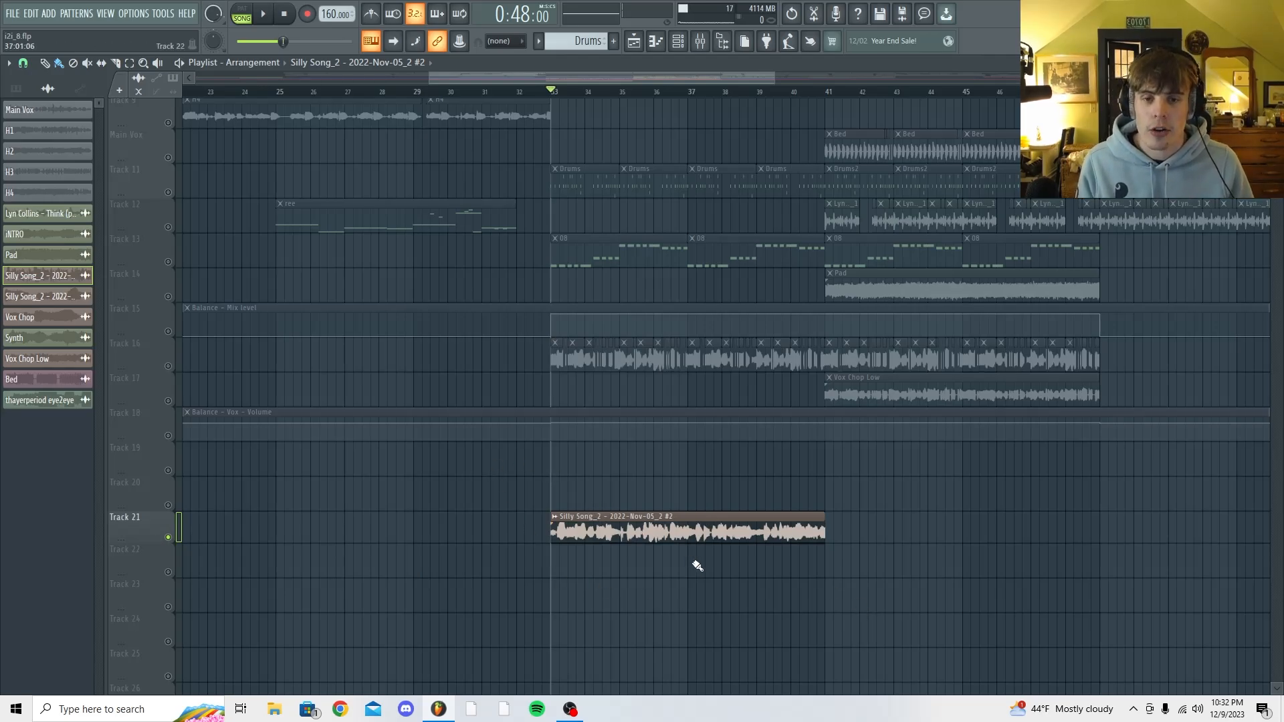
pyautogui.scroll(-1, 698, 565)
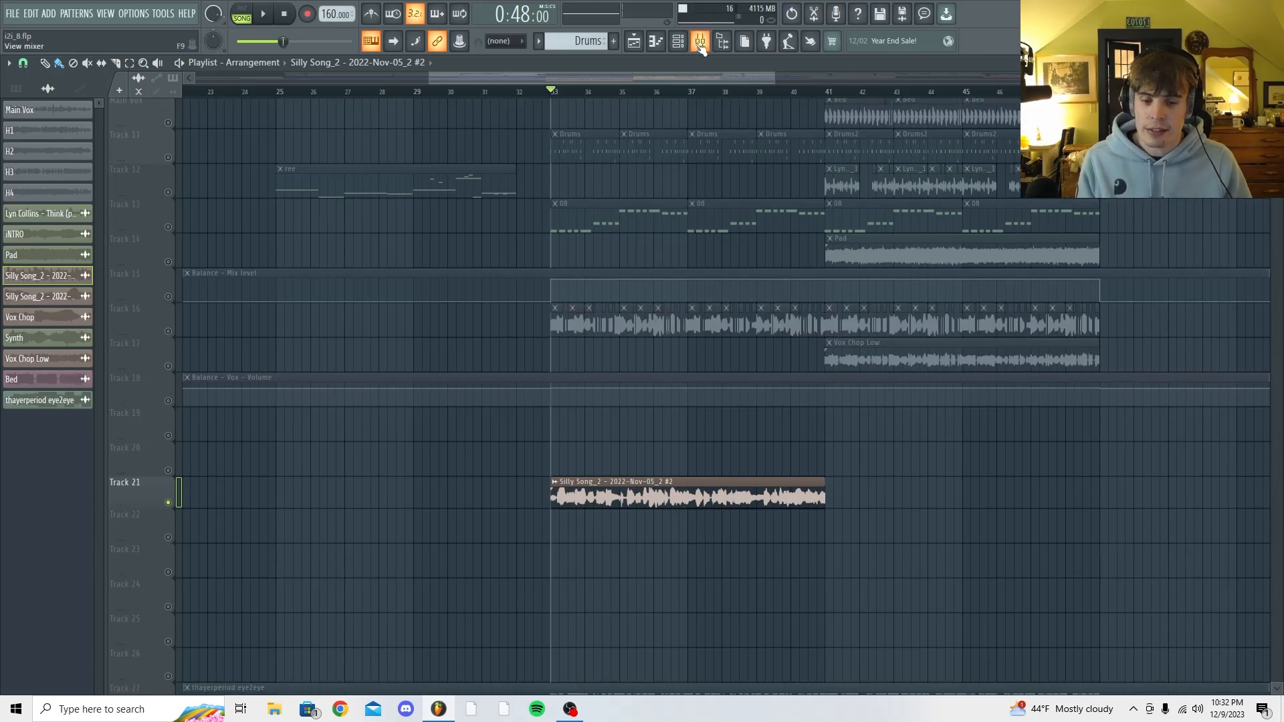
pyautogui.press('space')
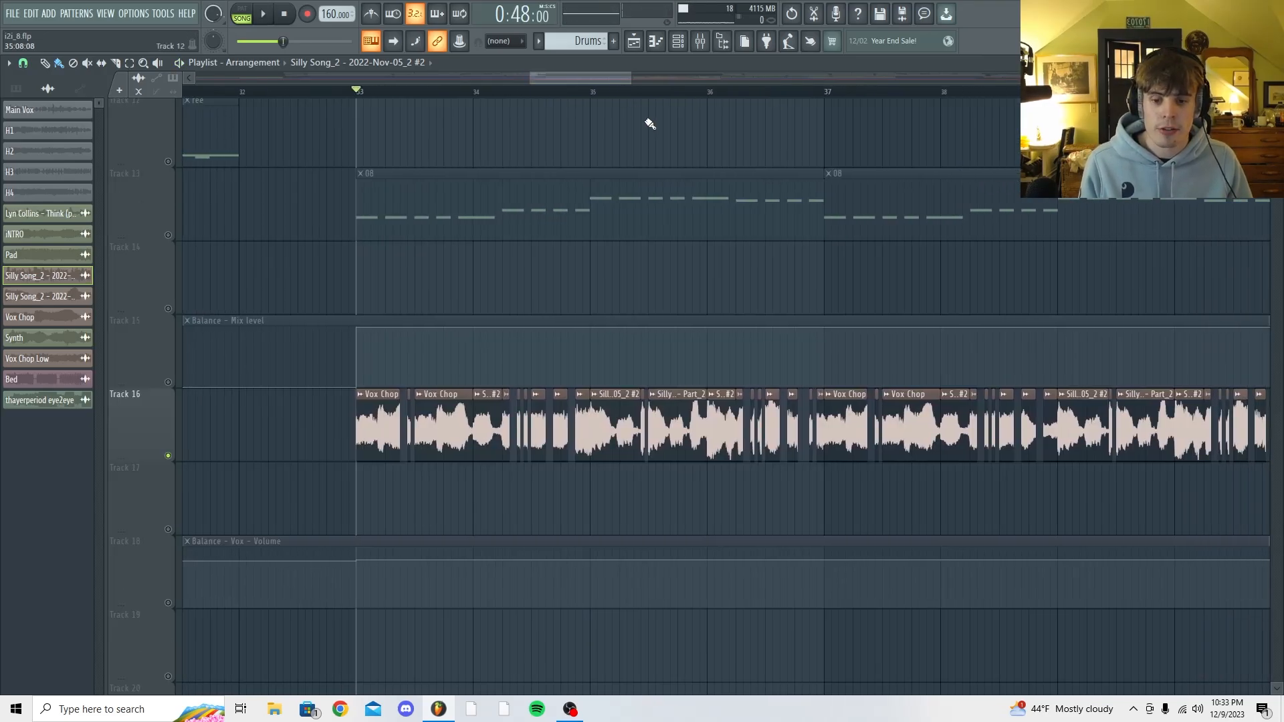
# Play back the chopped vocal clips on Track 16 in solo from bar 33.
pyautogui.moveTo(620, 75); pyautogui.dragTo(648, 75)
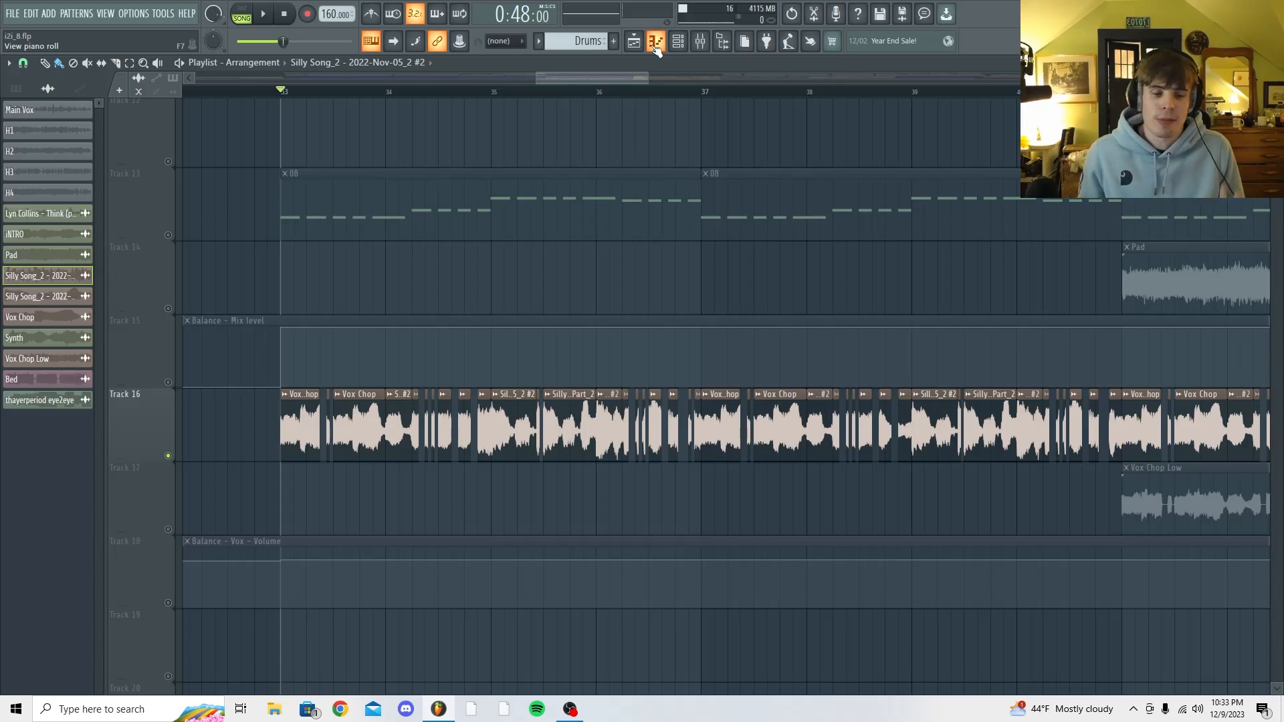
pyautogui.press('space')
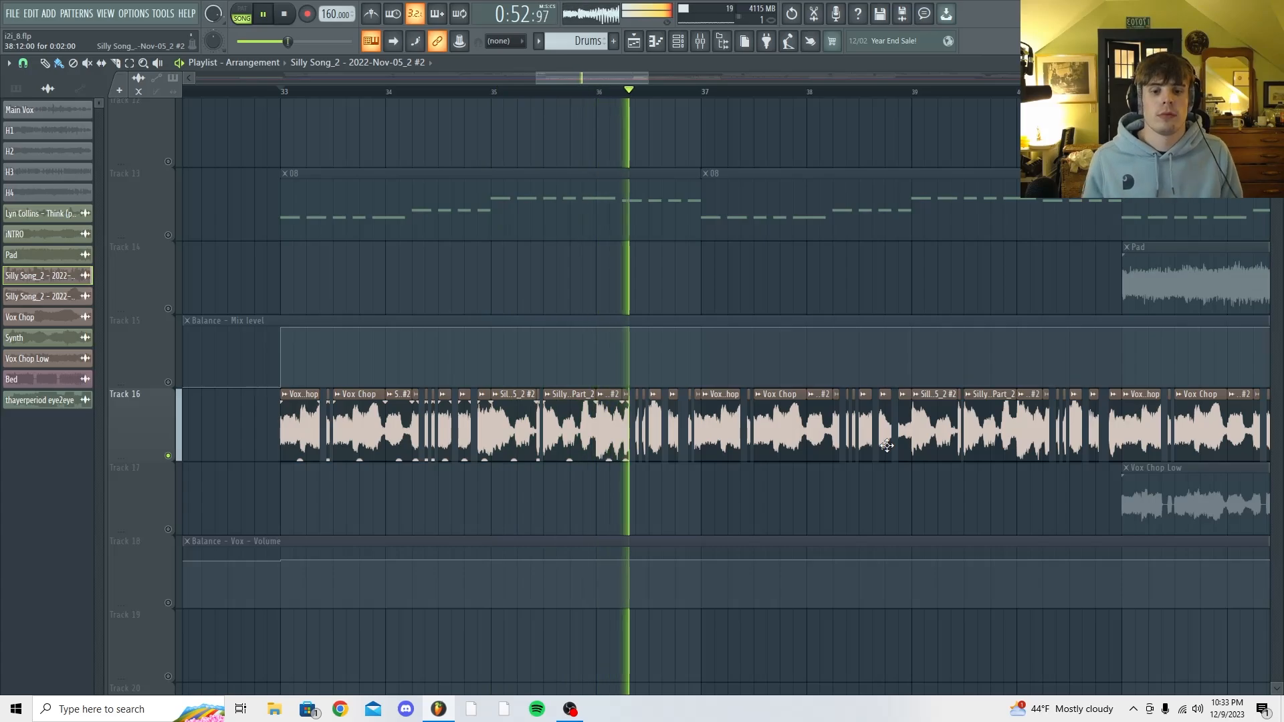
pyautogui.press('space')
# Examine the pitch and mix settings of Little AlterBoy on the vocal chops' mixer track while playing them back.
pyautogui.press('F9')
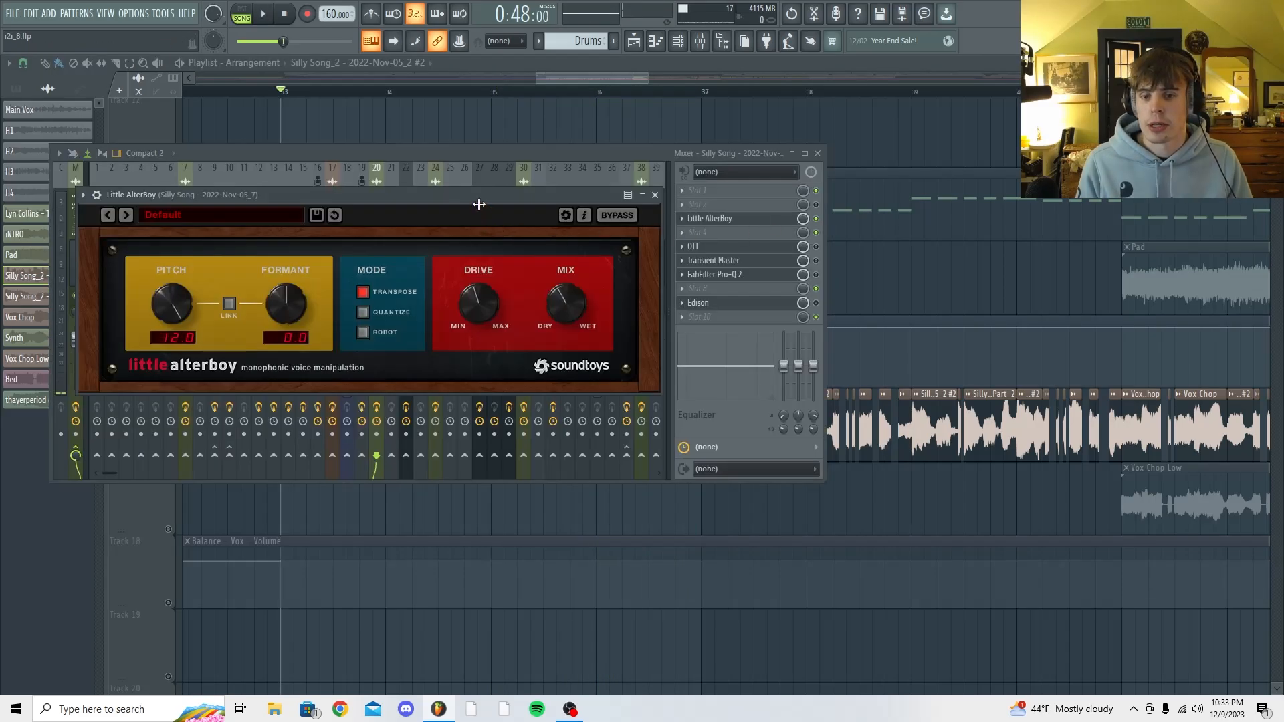
pyautogui.moveTo(479, 204); pyautogui.dragTo(570, 200)
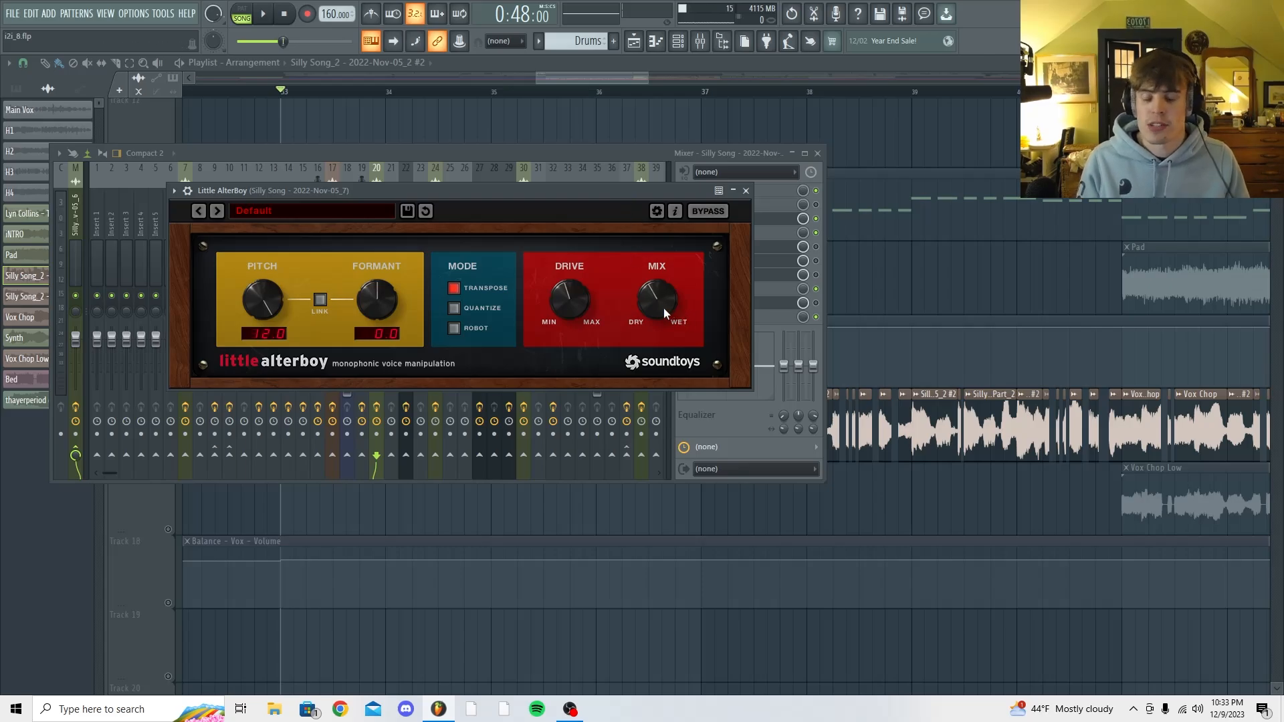
pyautogui.press('space')
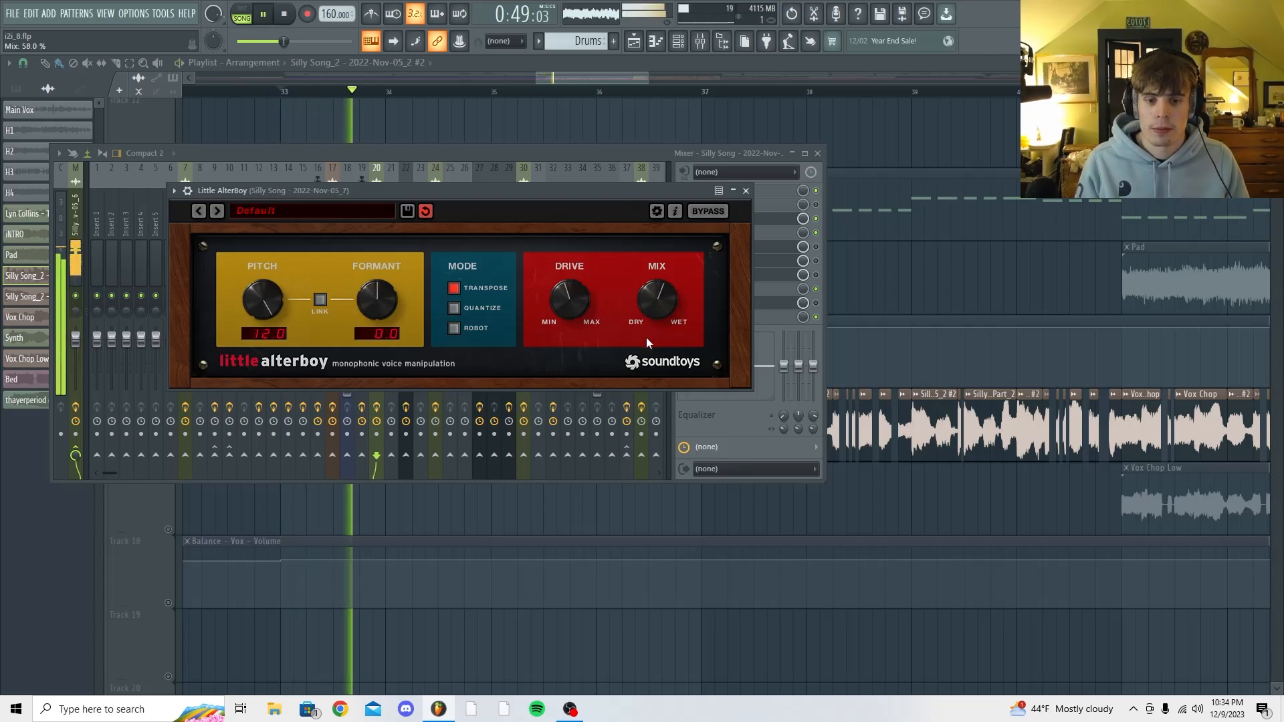
pyautogui.press('space')
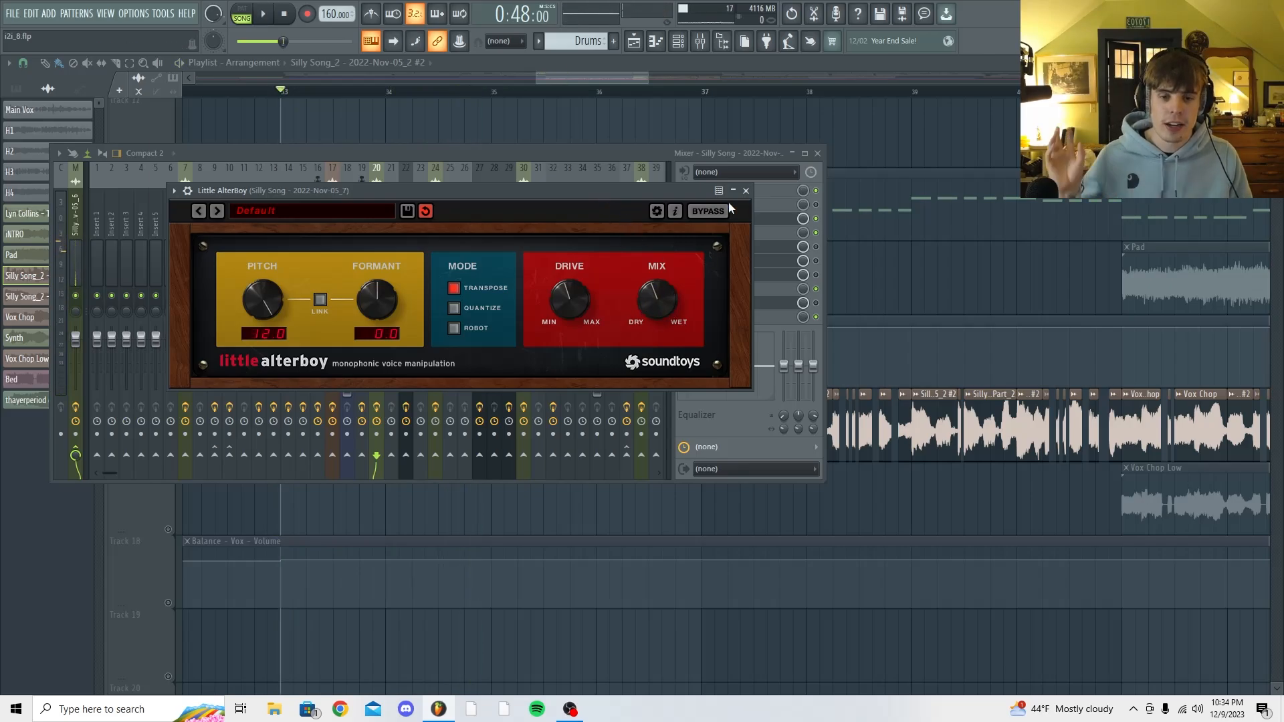
pyautogui.click(746, 191)
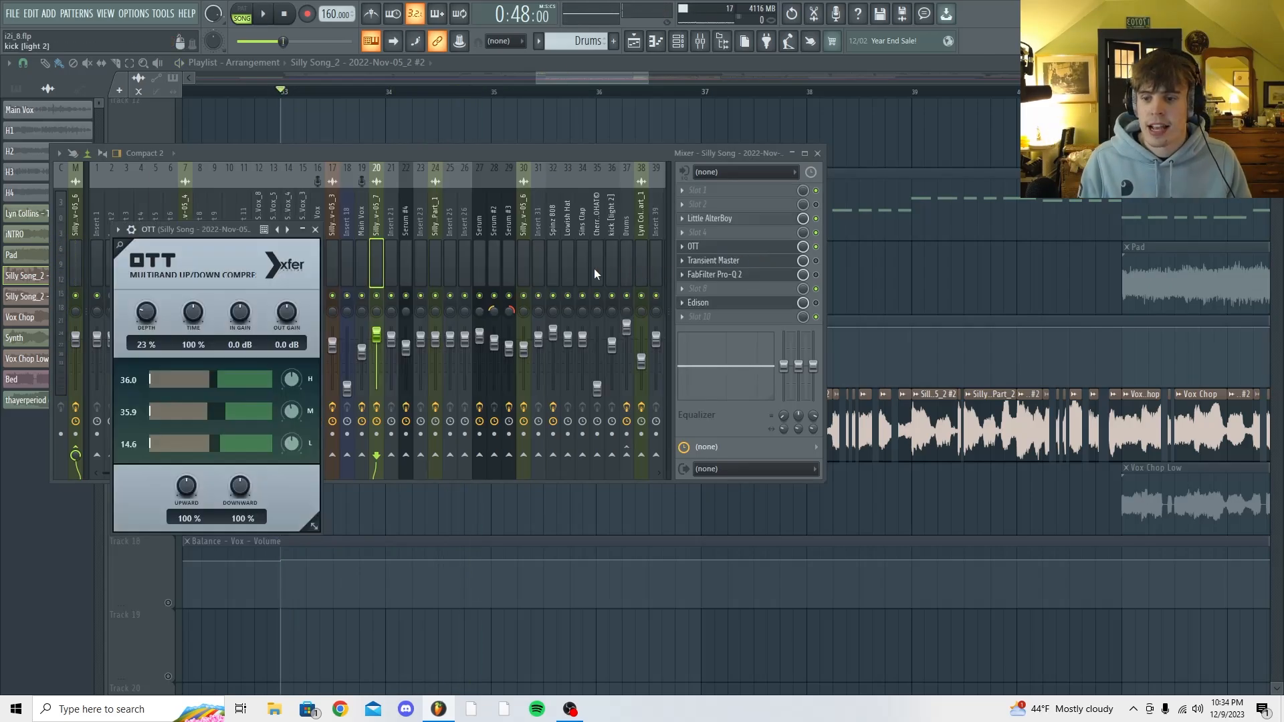
# Examine the OTT multiband compressor on the vocal chops' mixer track while playing them back.
pyautogui.moveTo(209, 235); pyautogui.dragTo(484, 161)
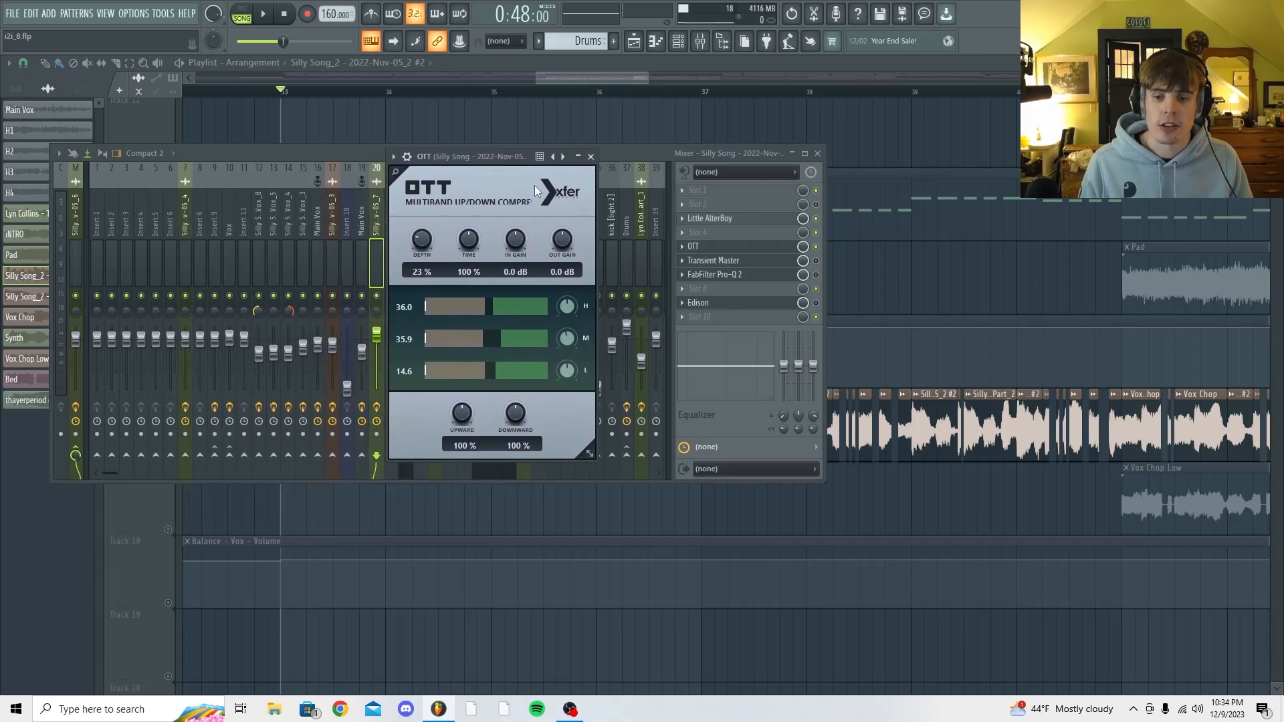
pyautogui.press('space')
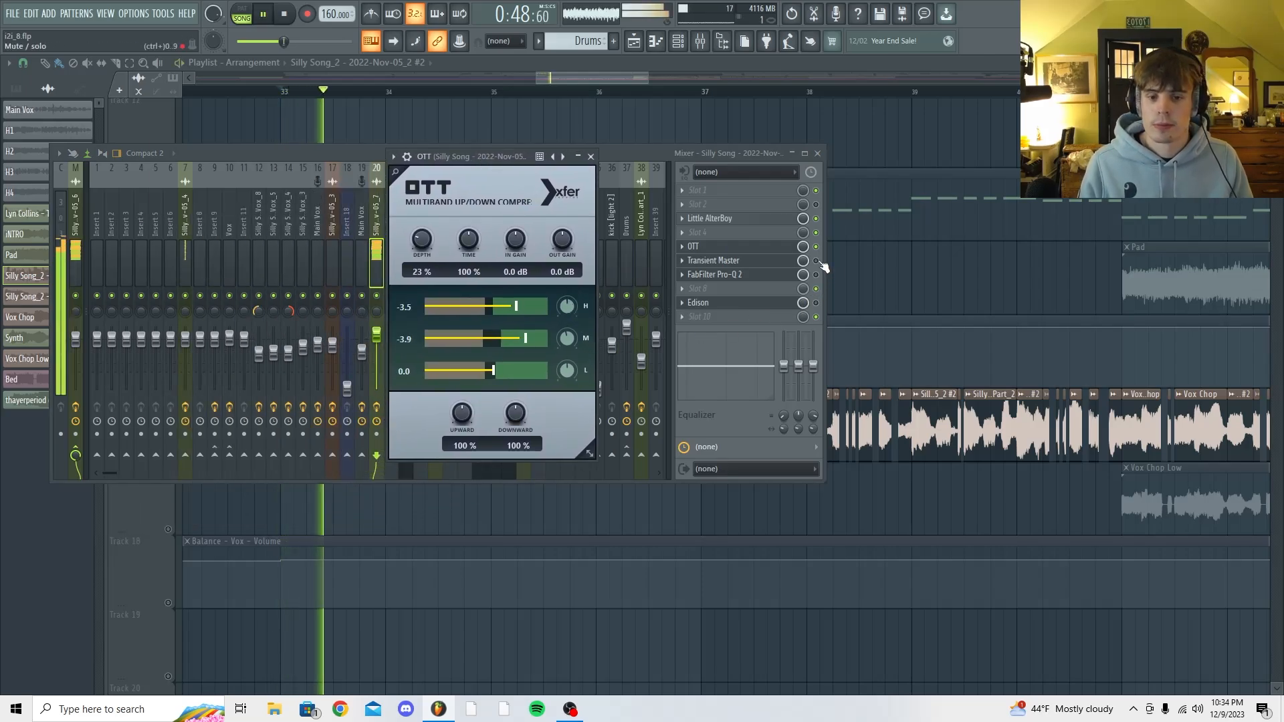
pyautogui.press('space')
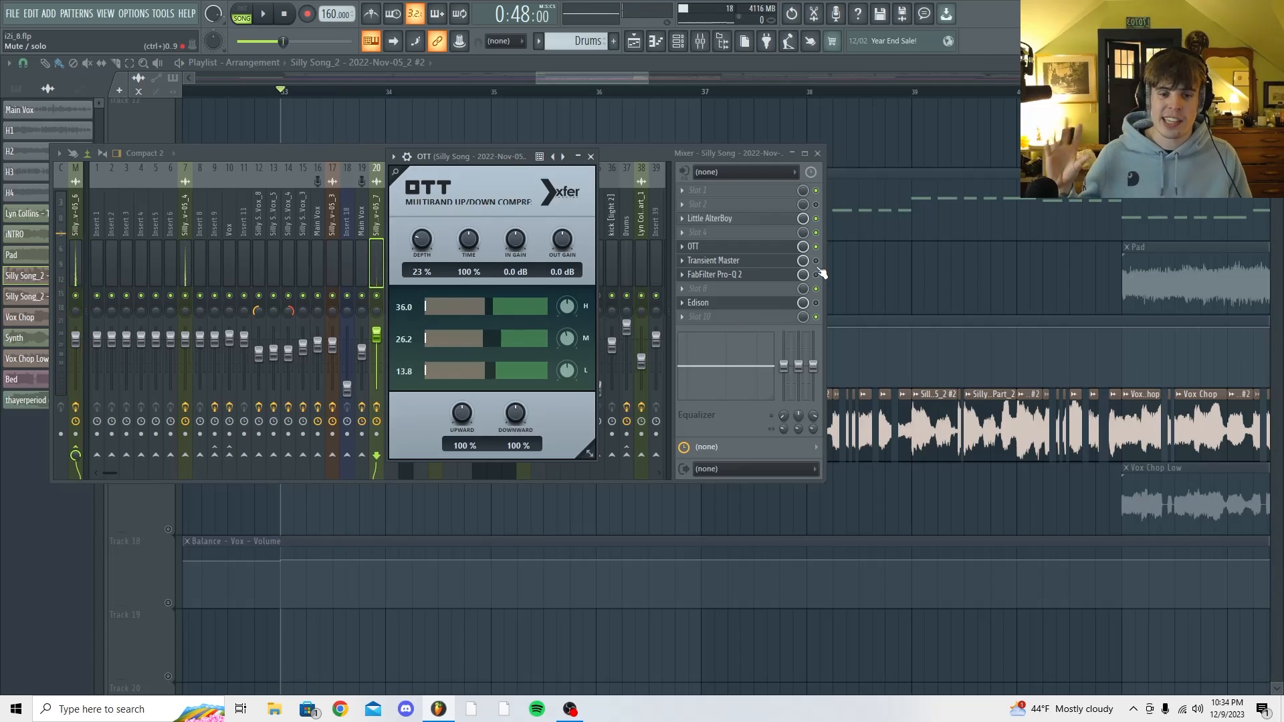
# Examine the sustain setting of Transient Master on the vocal chops' mixer track while playing them back.
pyautogui.click(712, 260)
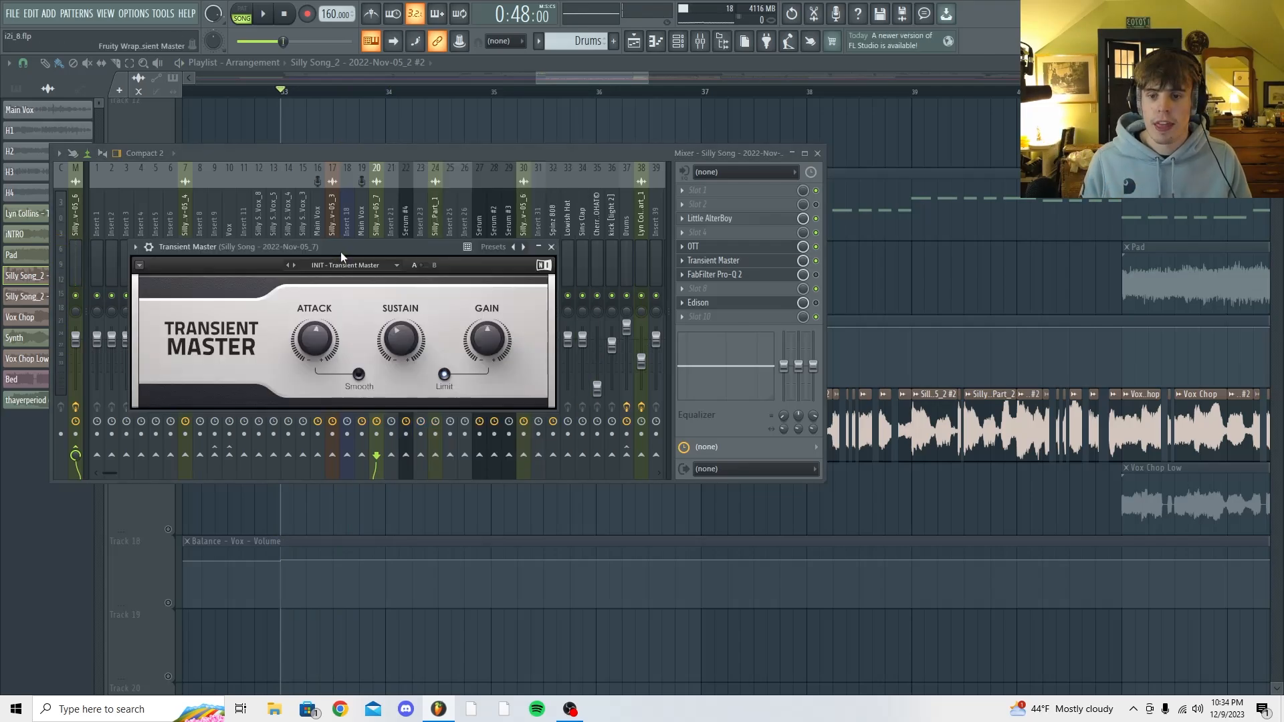
pyautogui.moveTo(339, 252); pyautogui.dragTo(564, 217)
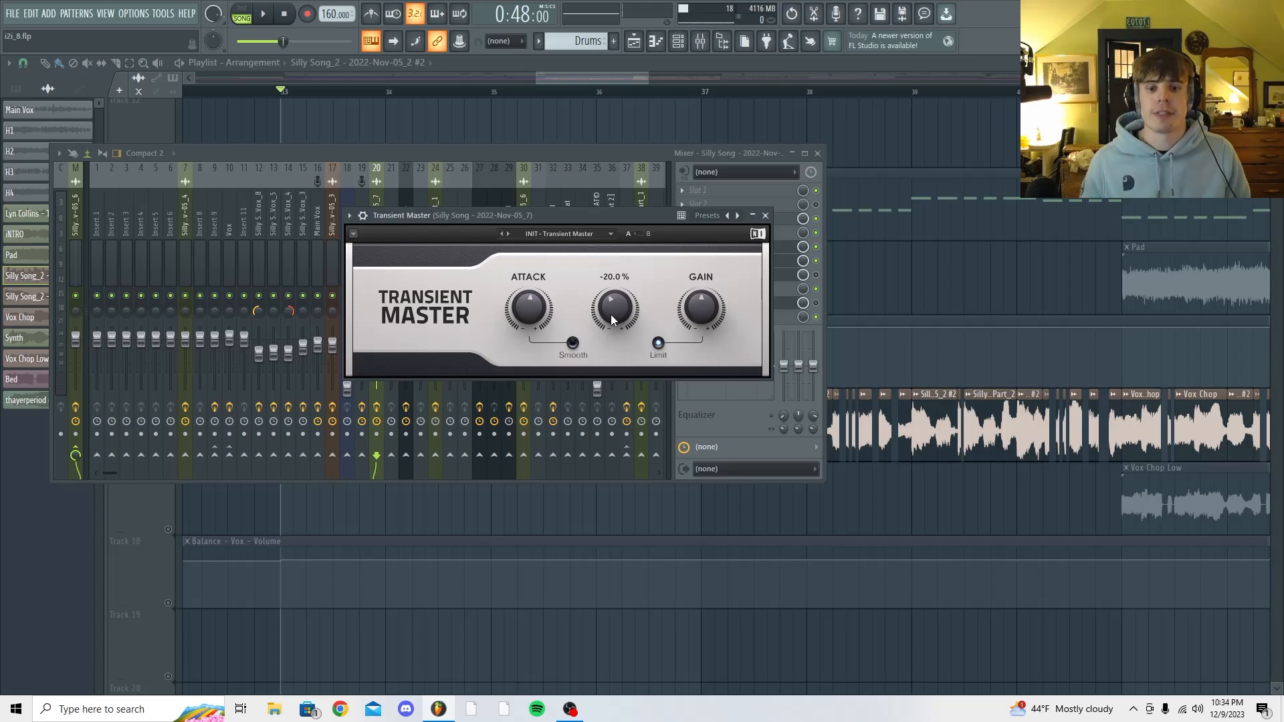
pyautogui.press('space')
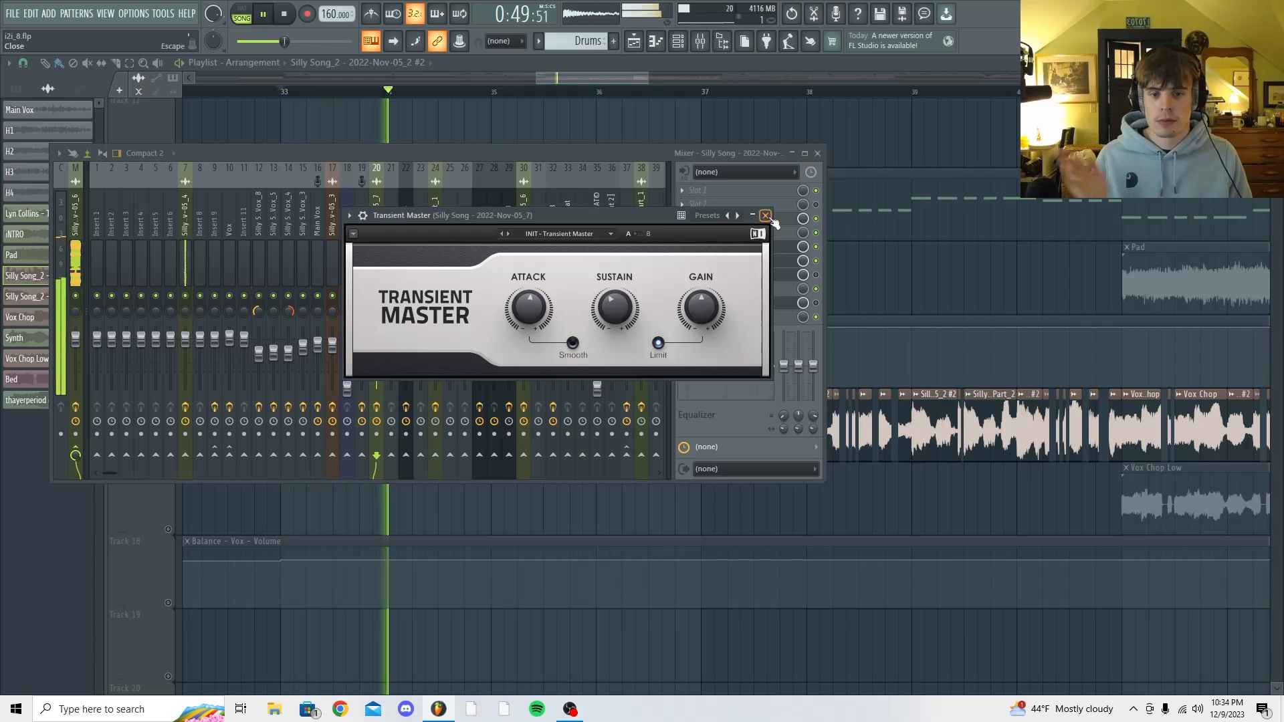
pyautogui.press('space')
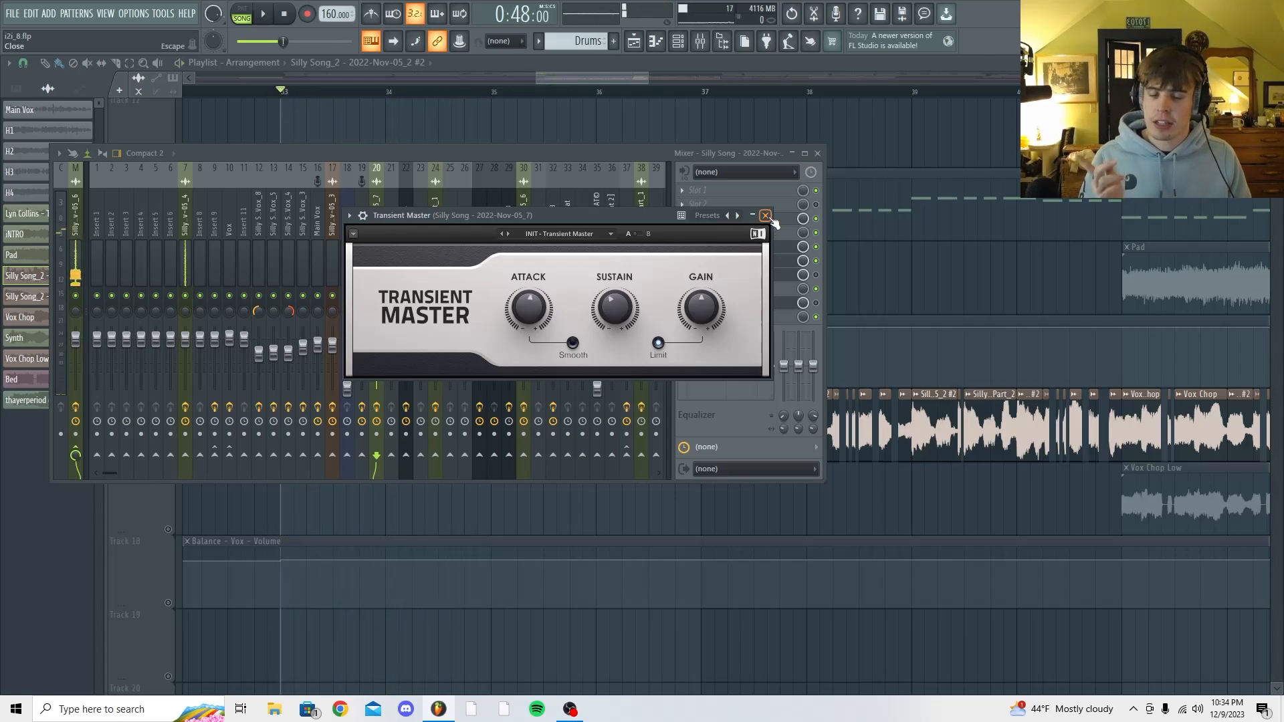
pyautogui.click(766, 215)
# Examine the FabFilter Pro-Q 2 curve on the vocal chops while playing them back, and close the plugin and mixer windows.
pyautogui.click(712, 274)
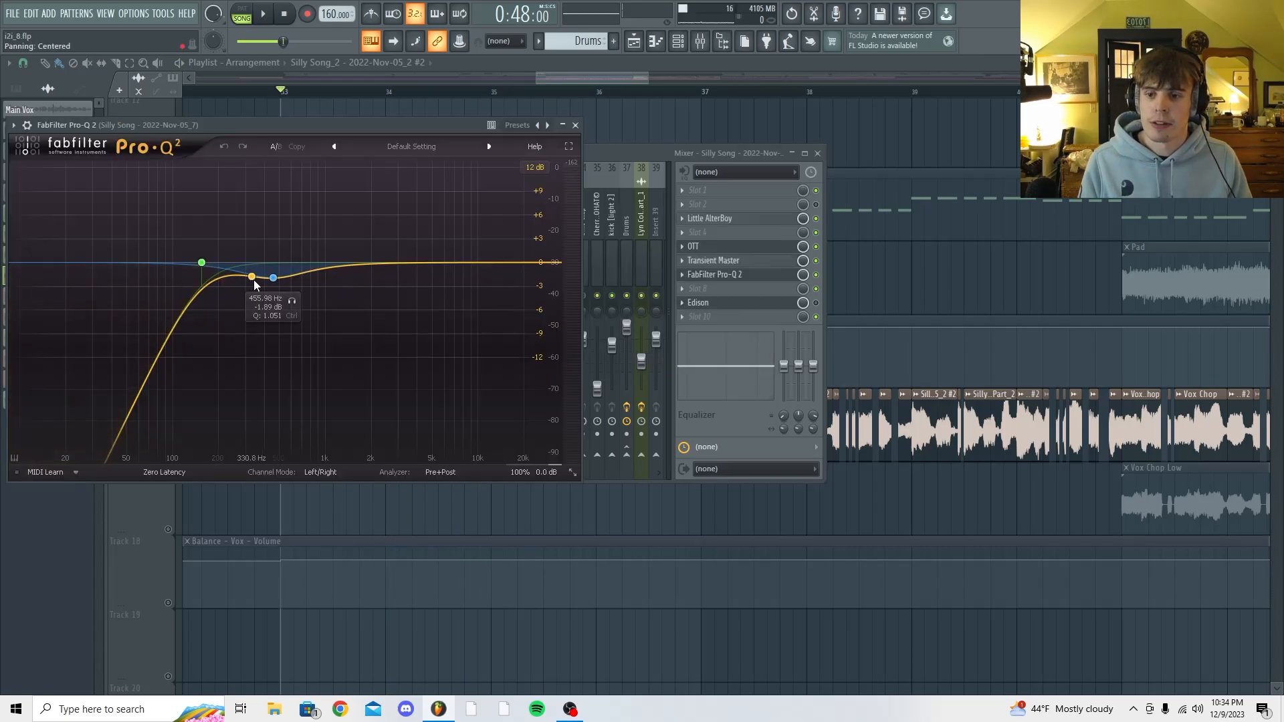
pyautogui.doubleClick(252, 277)
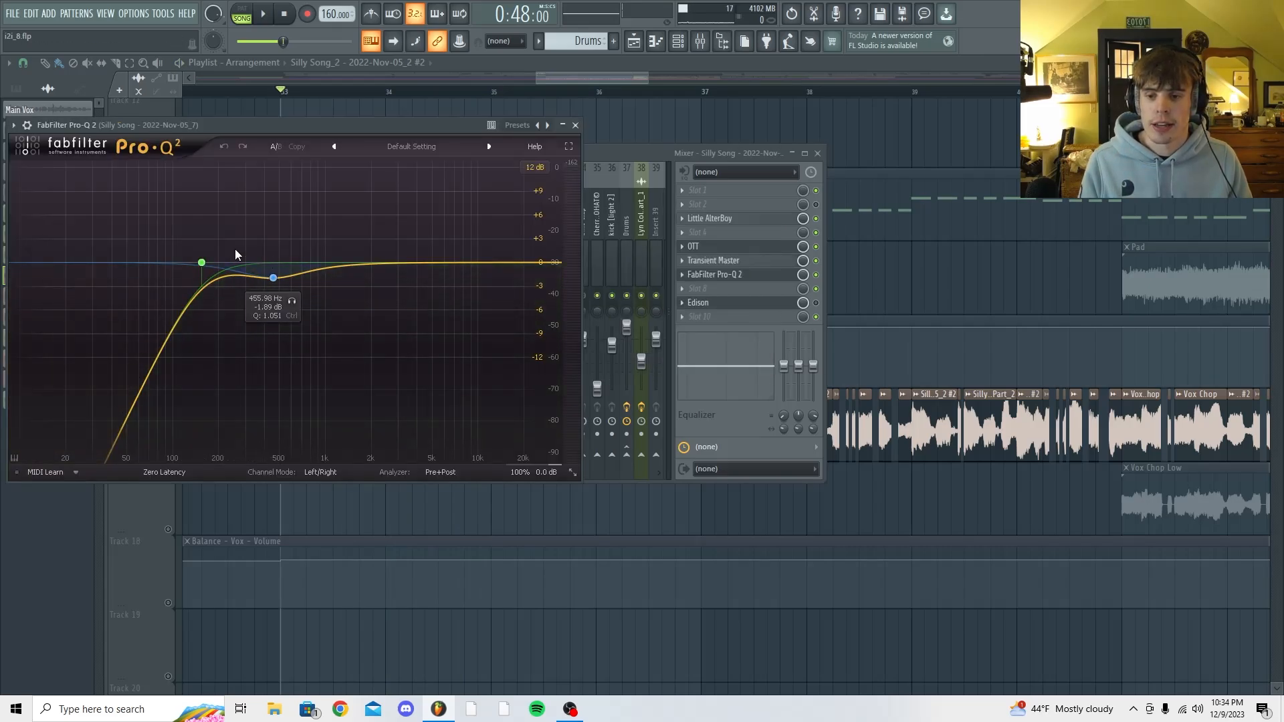
pyautogui.press('space')
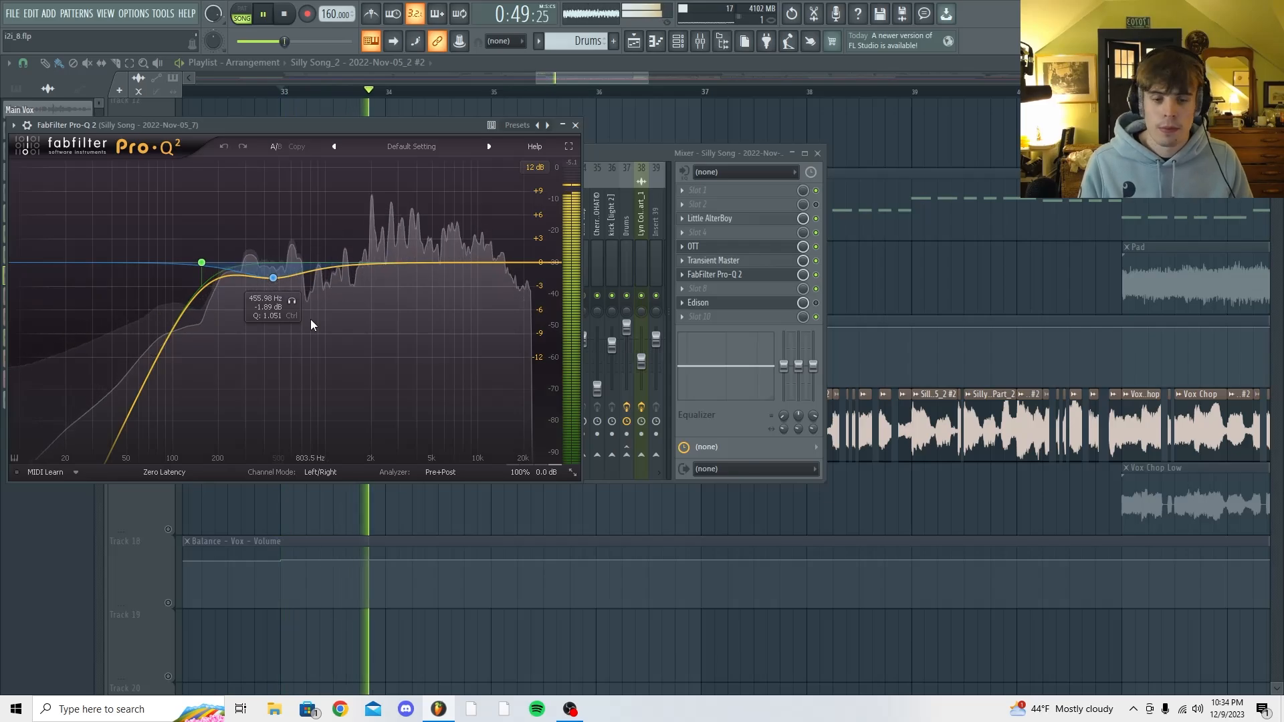
pyautogui.press('space')
pyautogui.press('F12')
# Play back the Bed and Drums2 clips together in solo from bar 41.
pyautogui.moveTo(612, 81); pyautogui.dragTo(696, 78)
pyautogui.scroll(5, 665, 338)
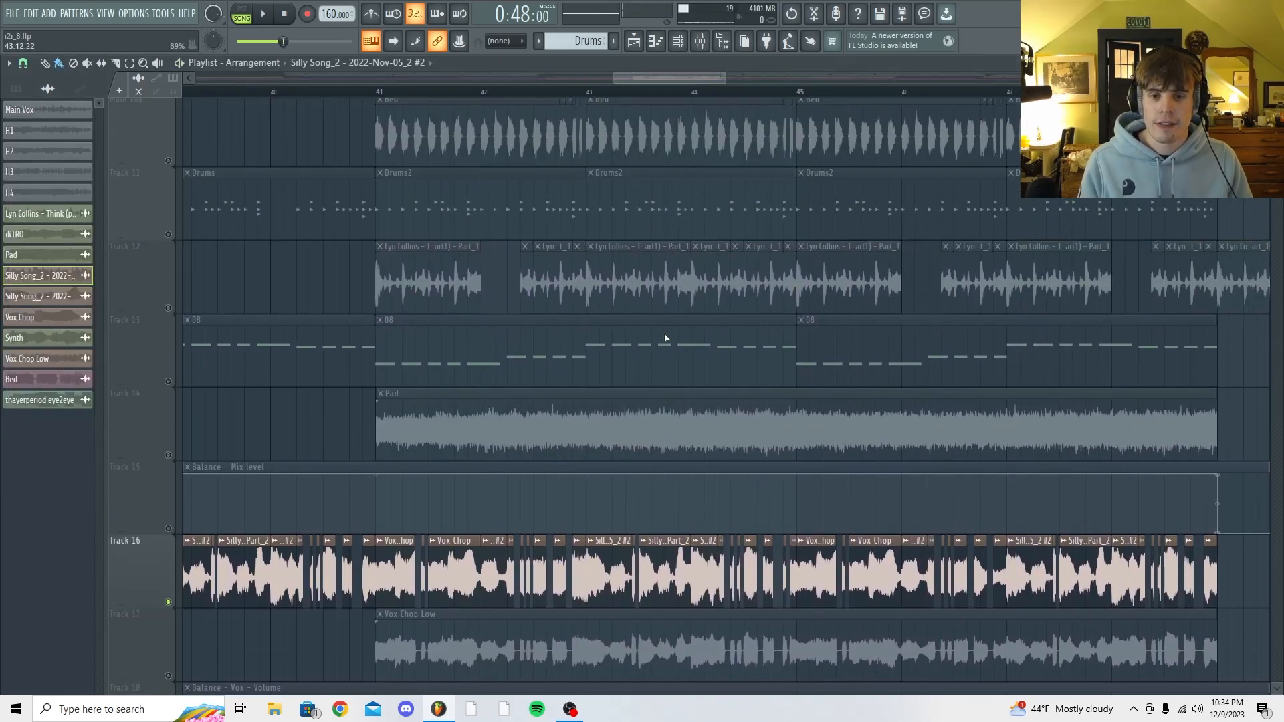
pyautogui.click(376, 91)
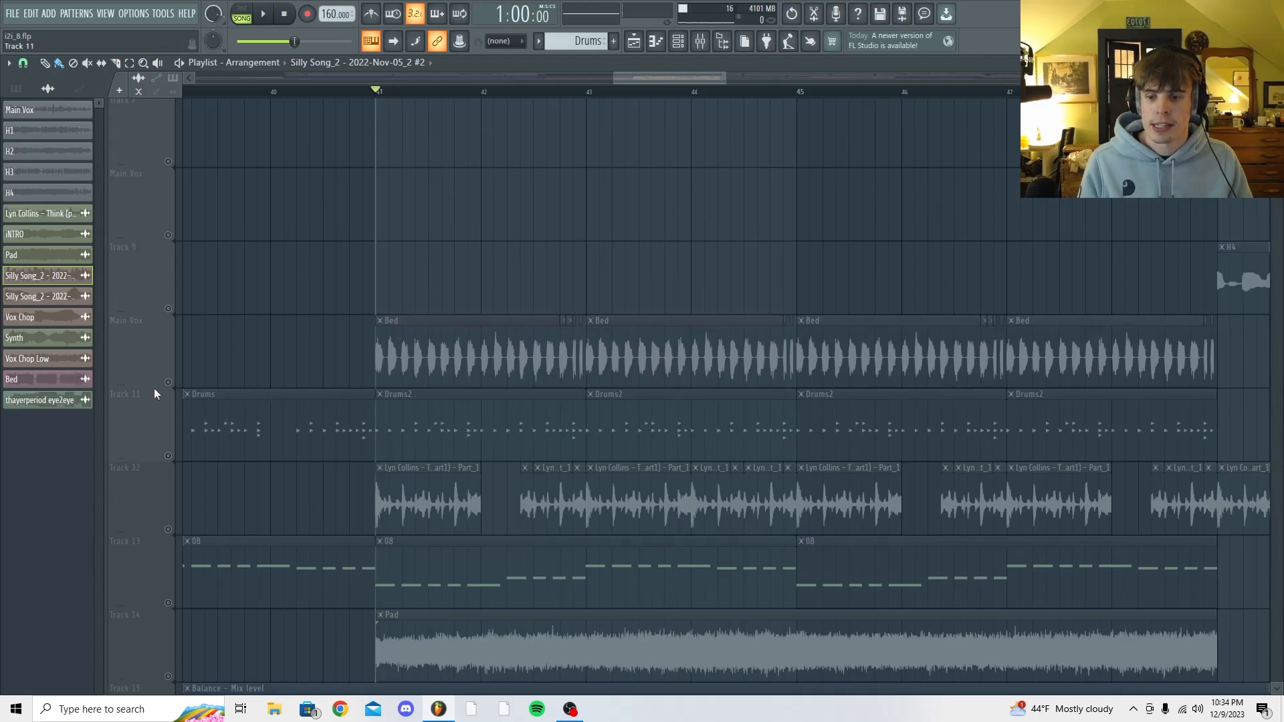
pyautogui.moveTo(169, 383); pyautogui.dragTo(169, 456)
pyautogui.press('space')
pyautogui.scroll(-1, 511, 478)
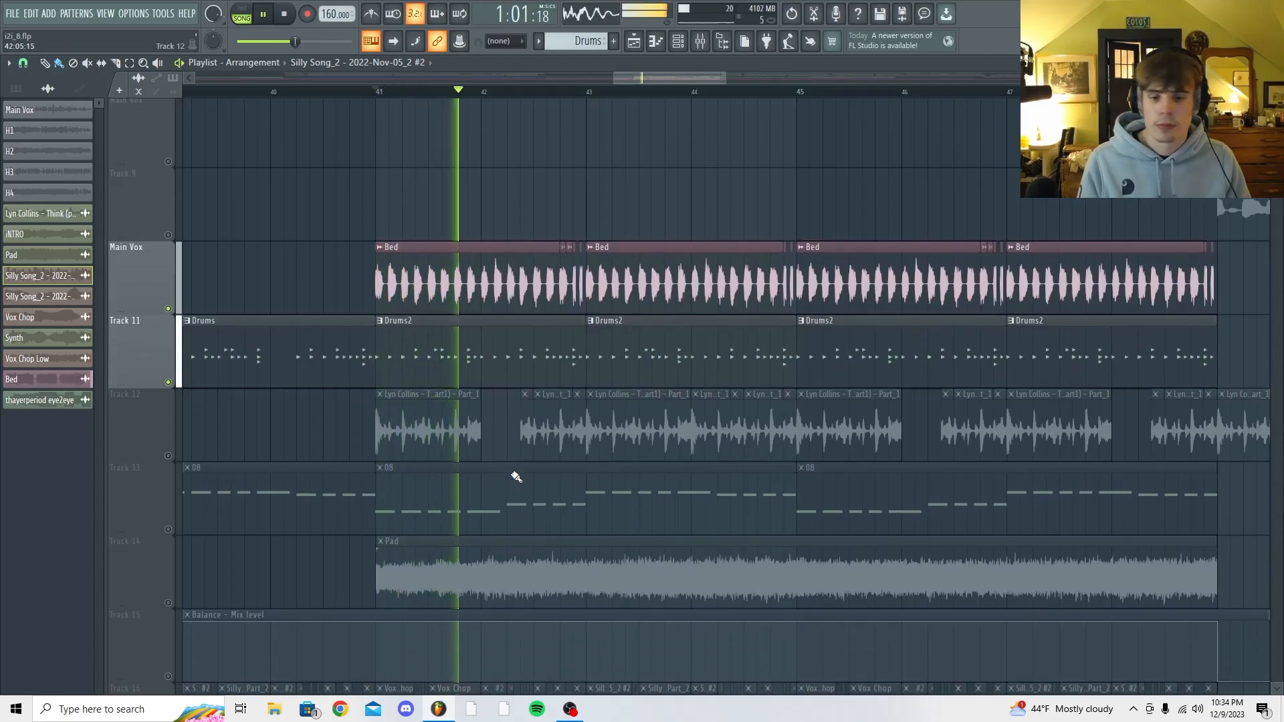
pyautogui.press('space')
# Play back the Lyn Collins break on Track 12 and the Pad clip on Track 14 from bar 41.
pyautogui.scroll(-4, 671, 461)
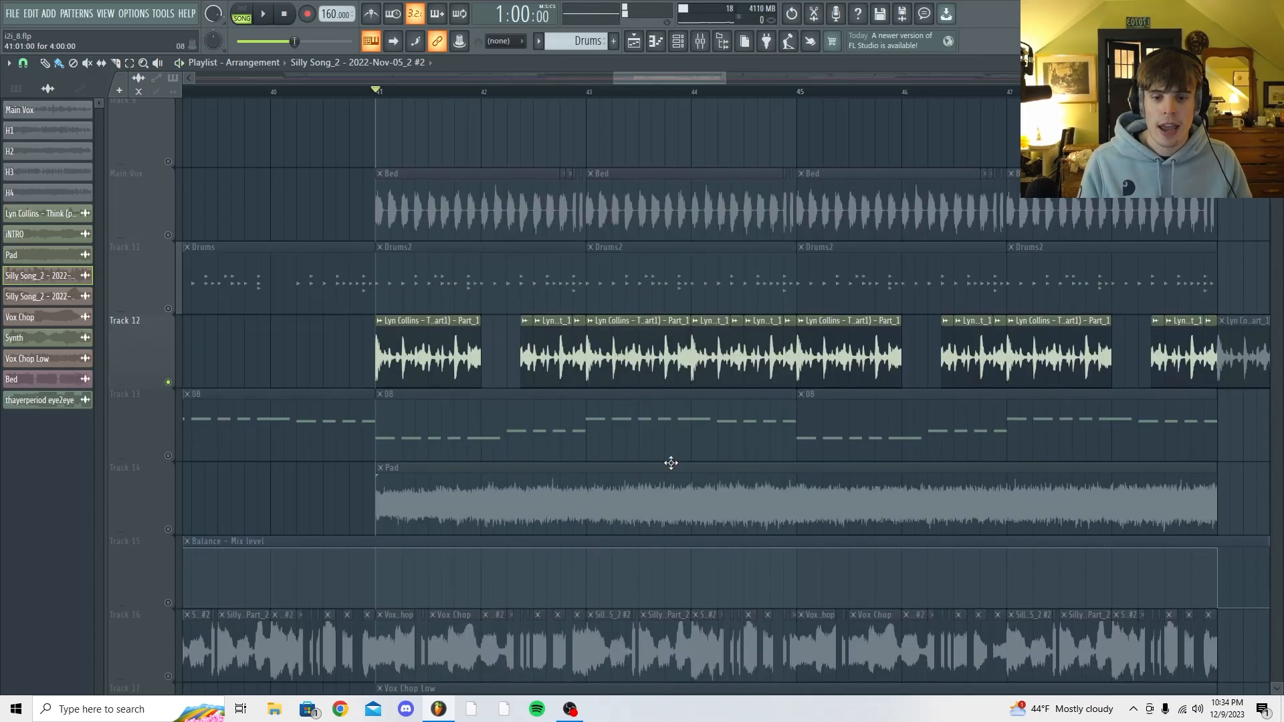
pyautogui.scroll(3, 796, 485)
pyautogui.press('space')
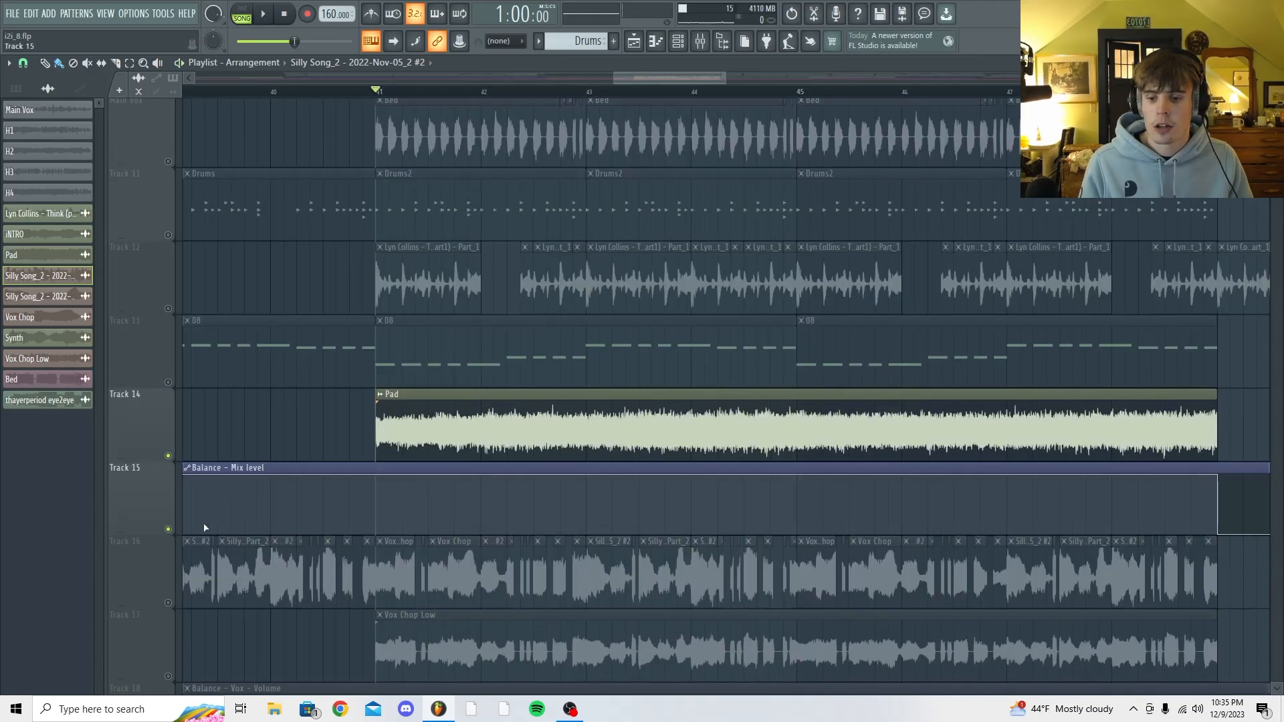
pyautogui.scroll(-2, 656, 519)
pyautogui.scroll(5, 659, 519)
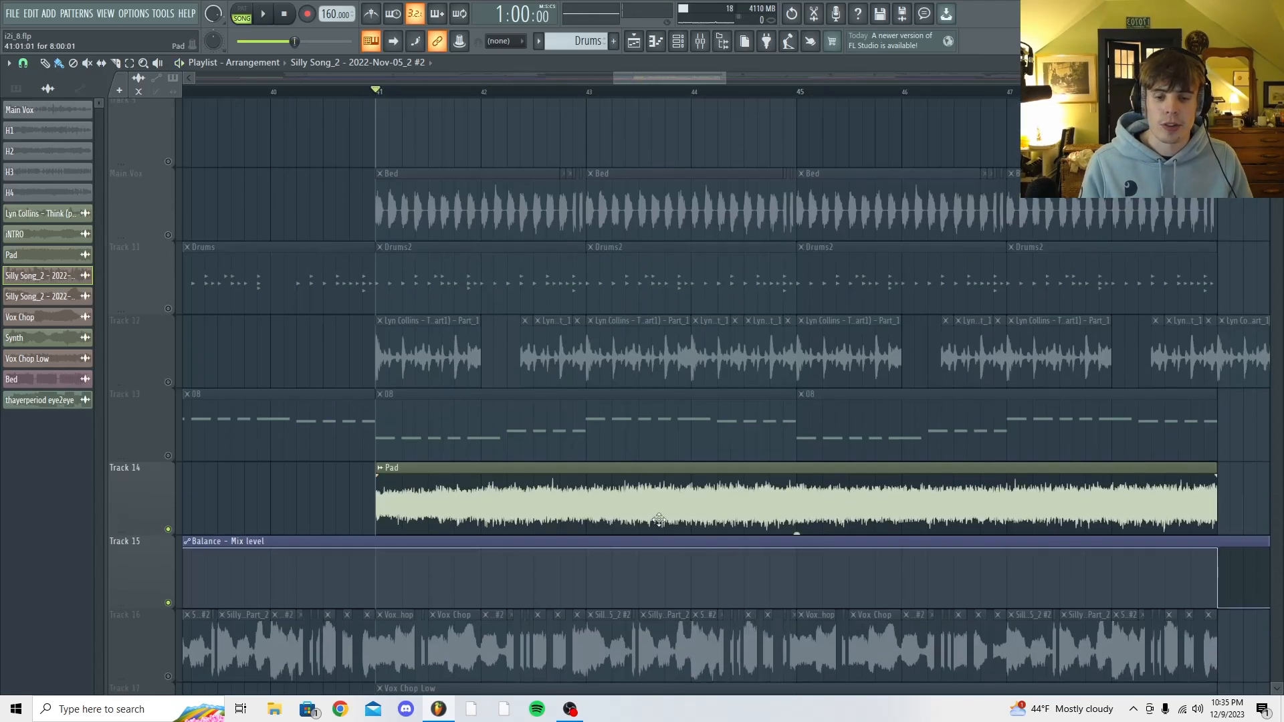
pyautogui.scroll(-2, 659, 520)
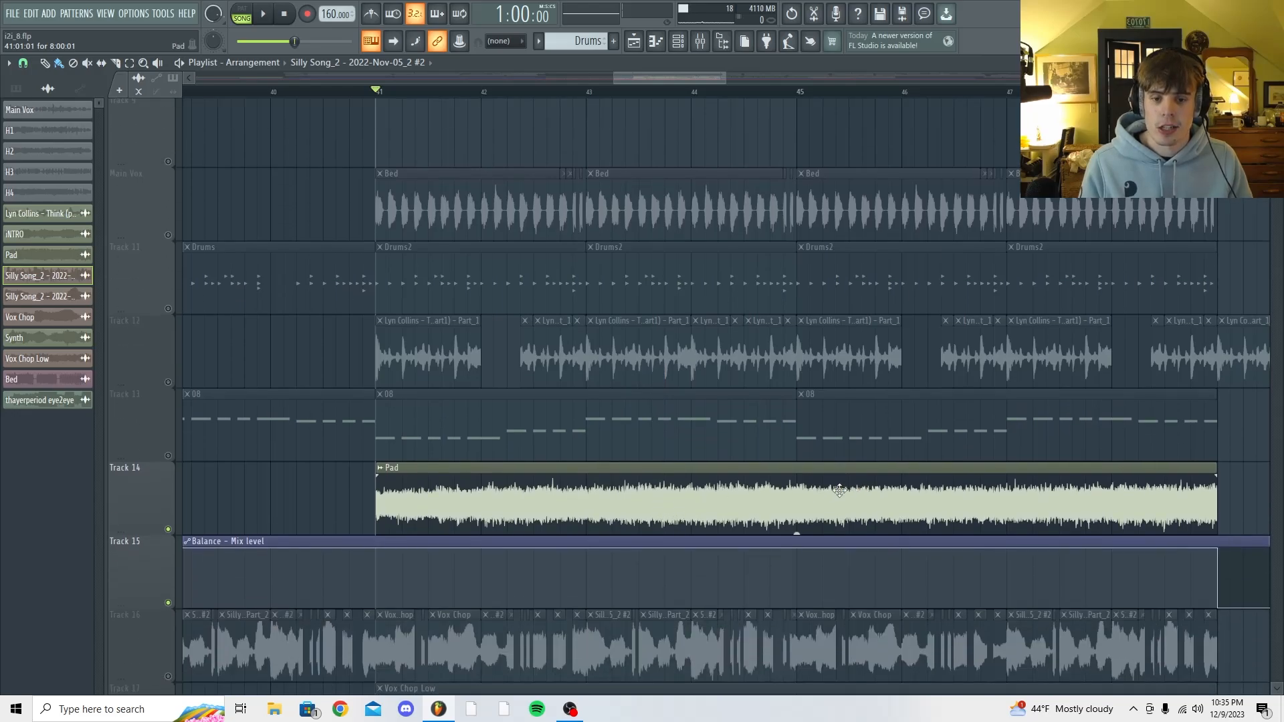
pyautogui.click(169, 455)
pyautogui.press('space')
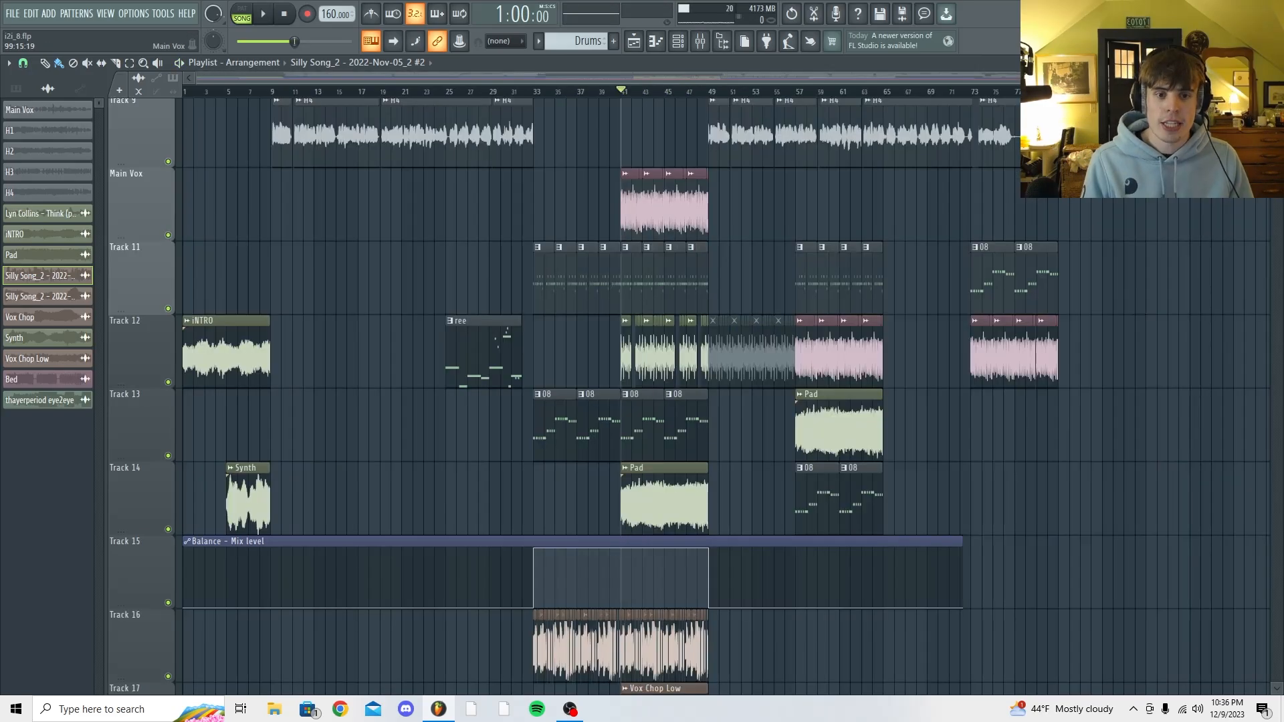
# Shrink the playlist's track height so the whole arrangement from Track 1 down to Track 18 fits in view.
pyautogui.scroll(2, 1158, 222)
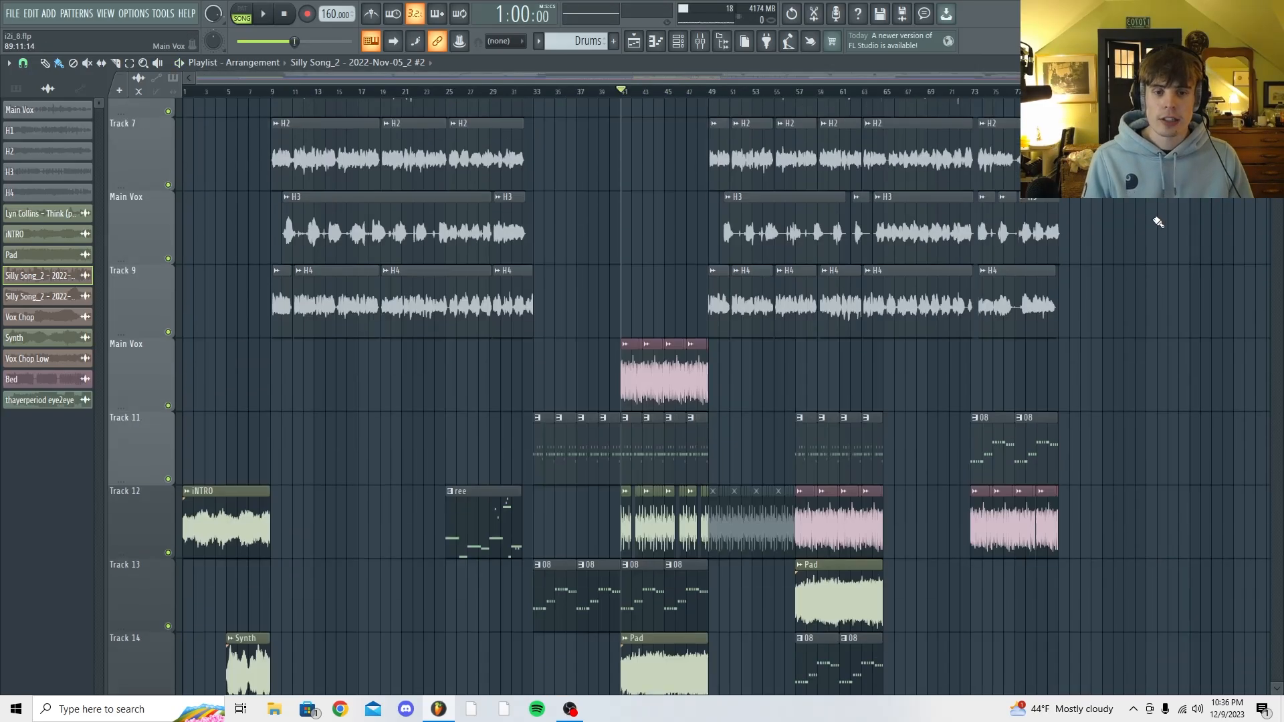
pyautogui.scroll(6, 1158, 222)
pyautogui.moveTo(1277, 93); pyautogui.dragTo(1282, 200)
pyautogui.moveTo(1277, 94); pyautogui.dragTo(1276, 70)
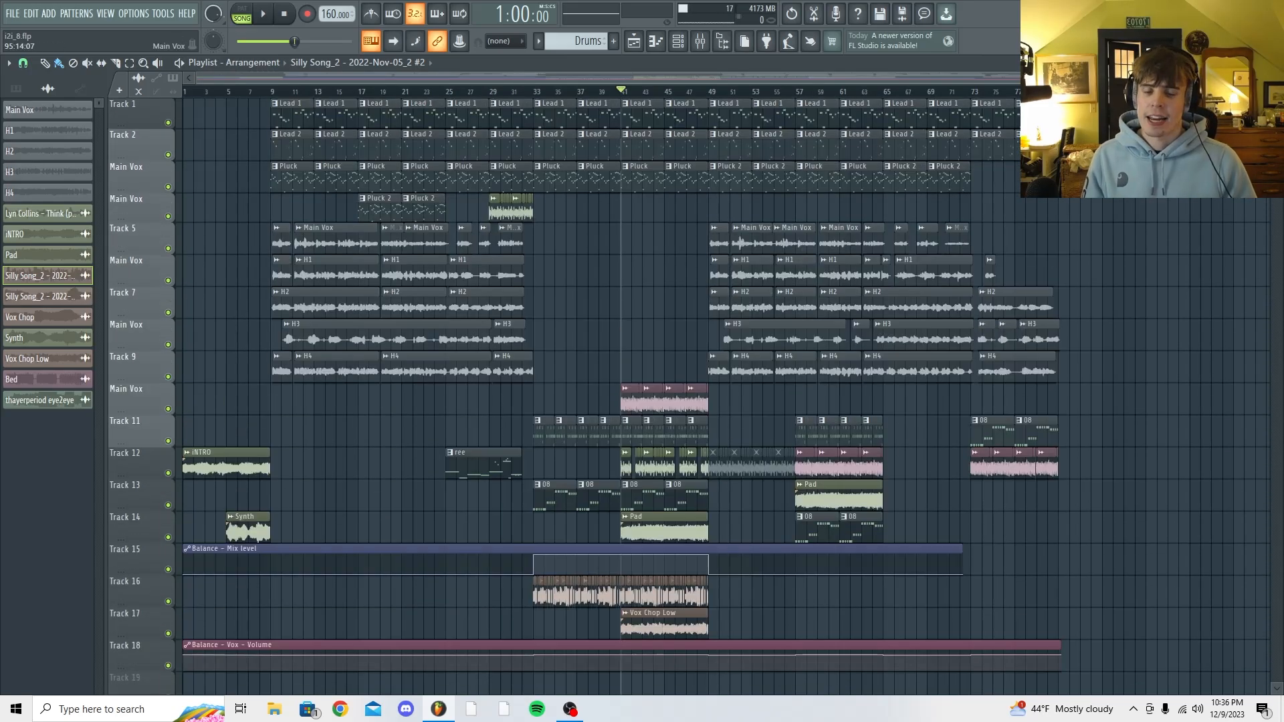